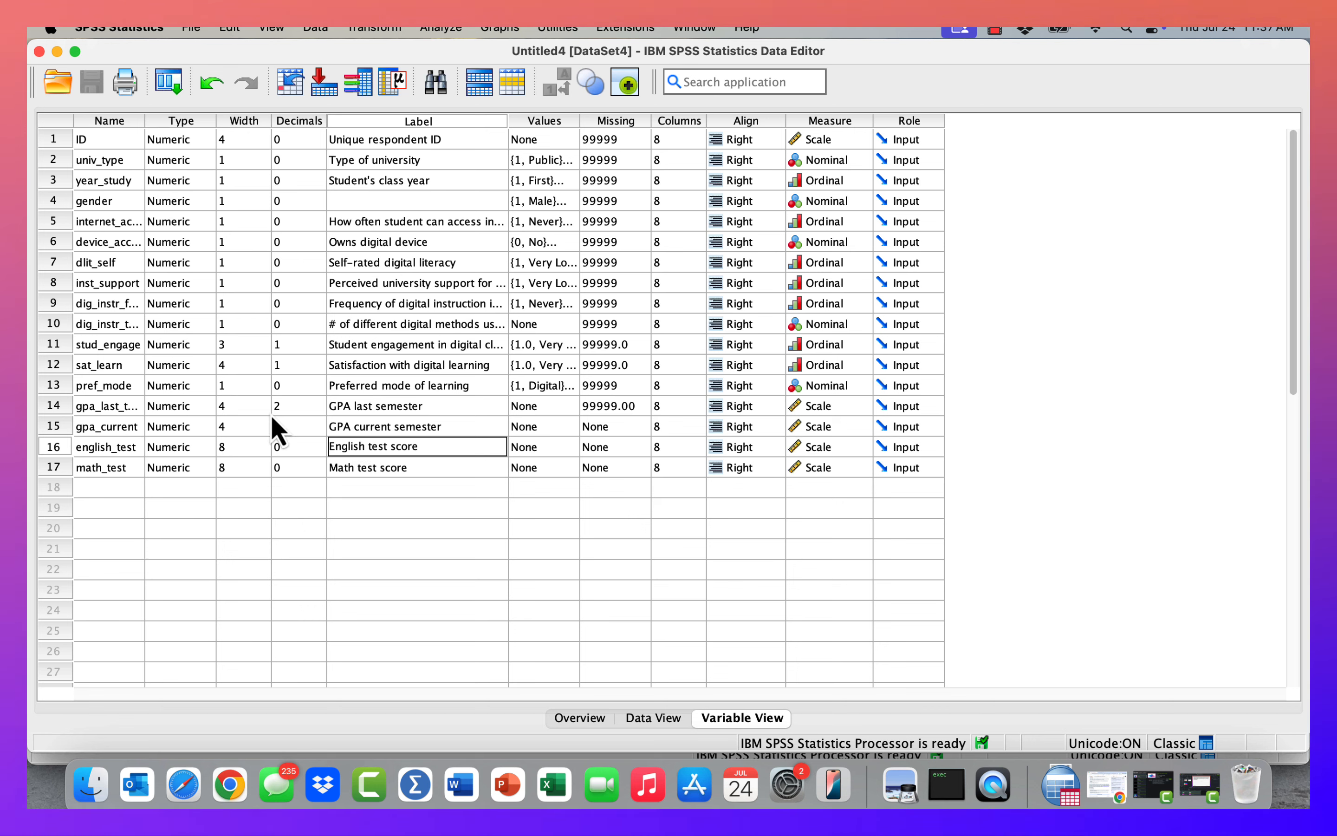
Open Compute Variable and name the target variable cumulative_test.
left_click(381, 29)
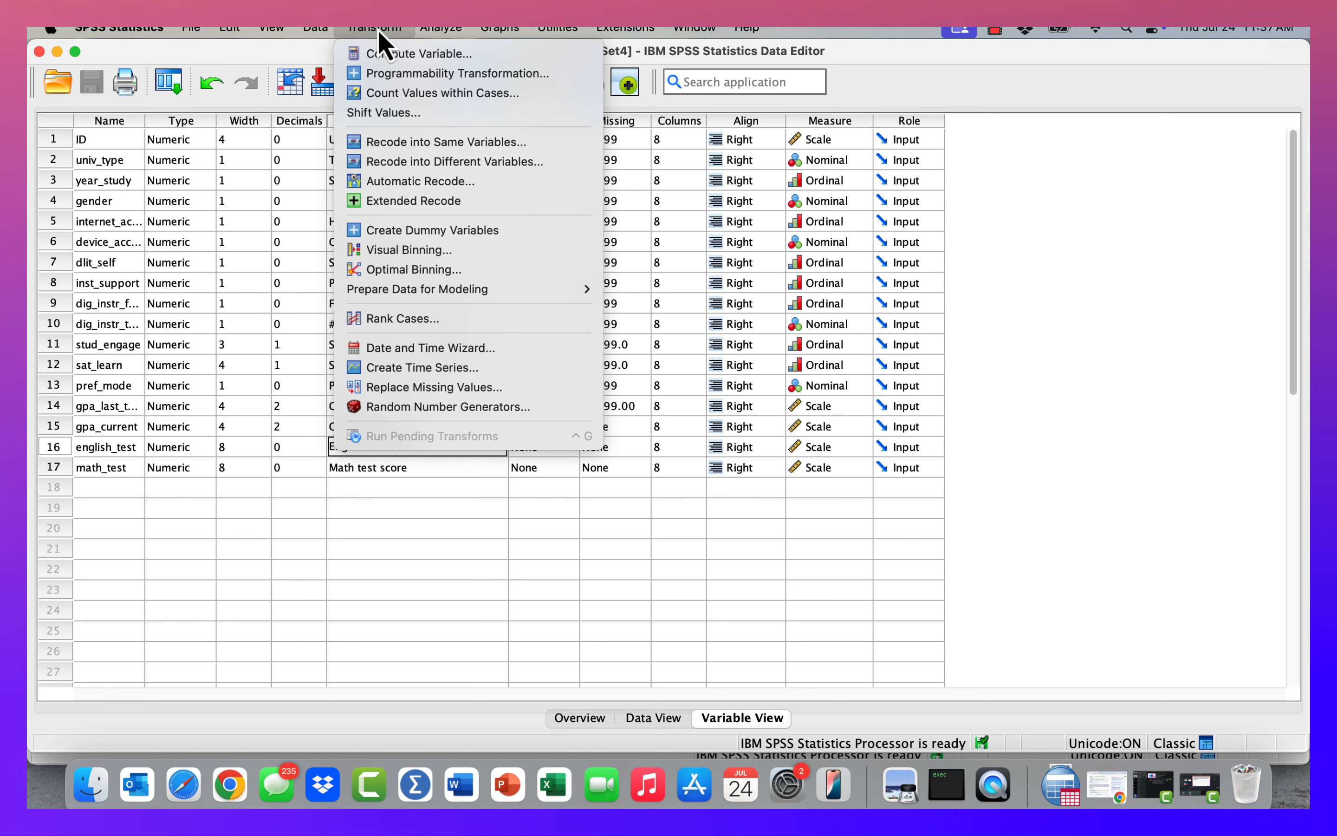
left_click(407, 55)
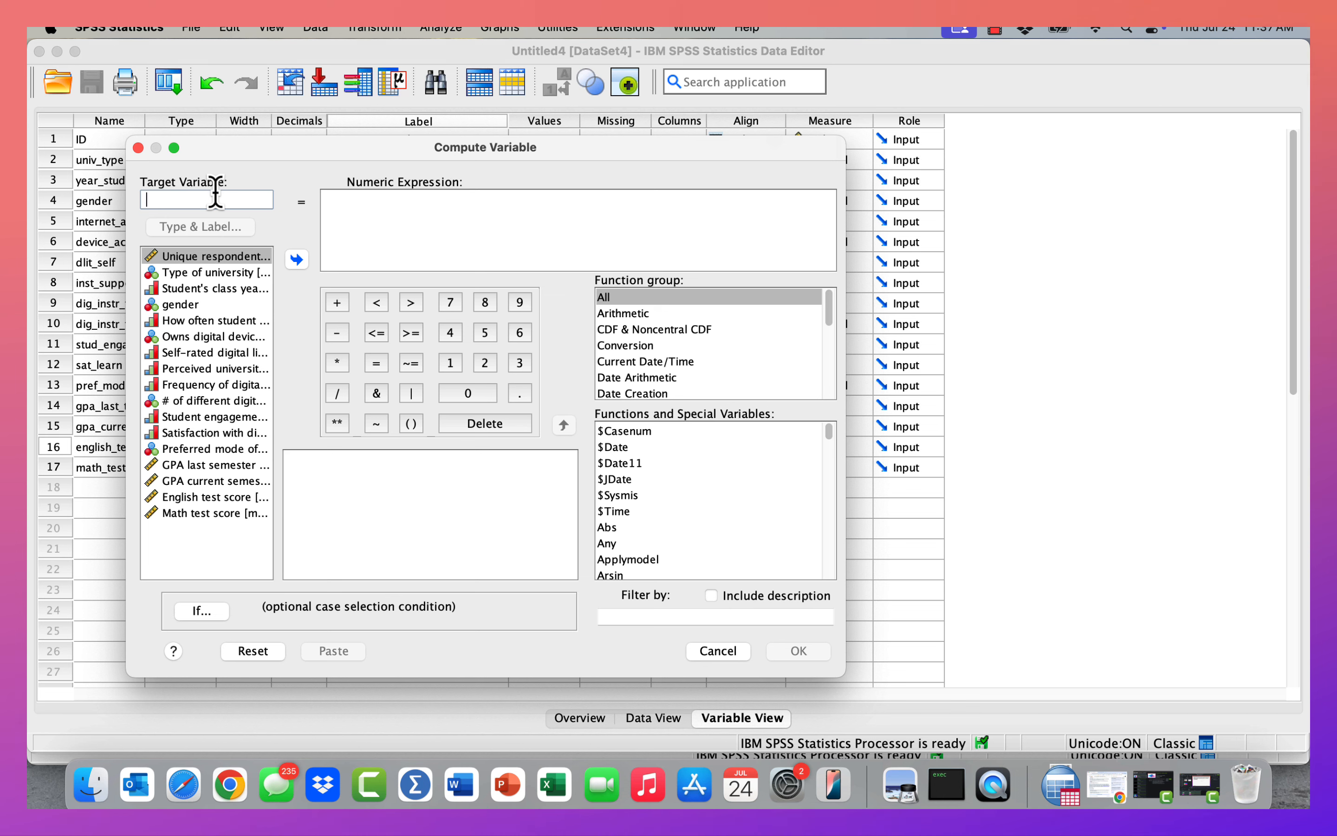
type("cumulative_test")
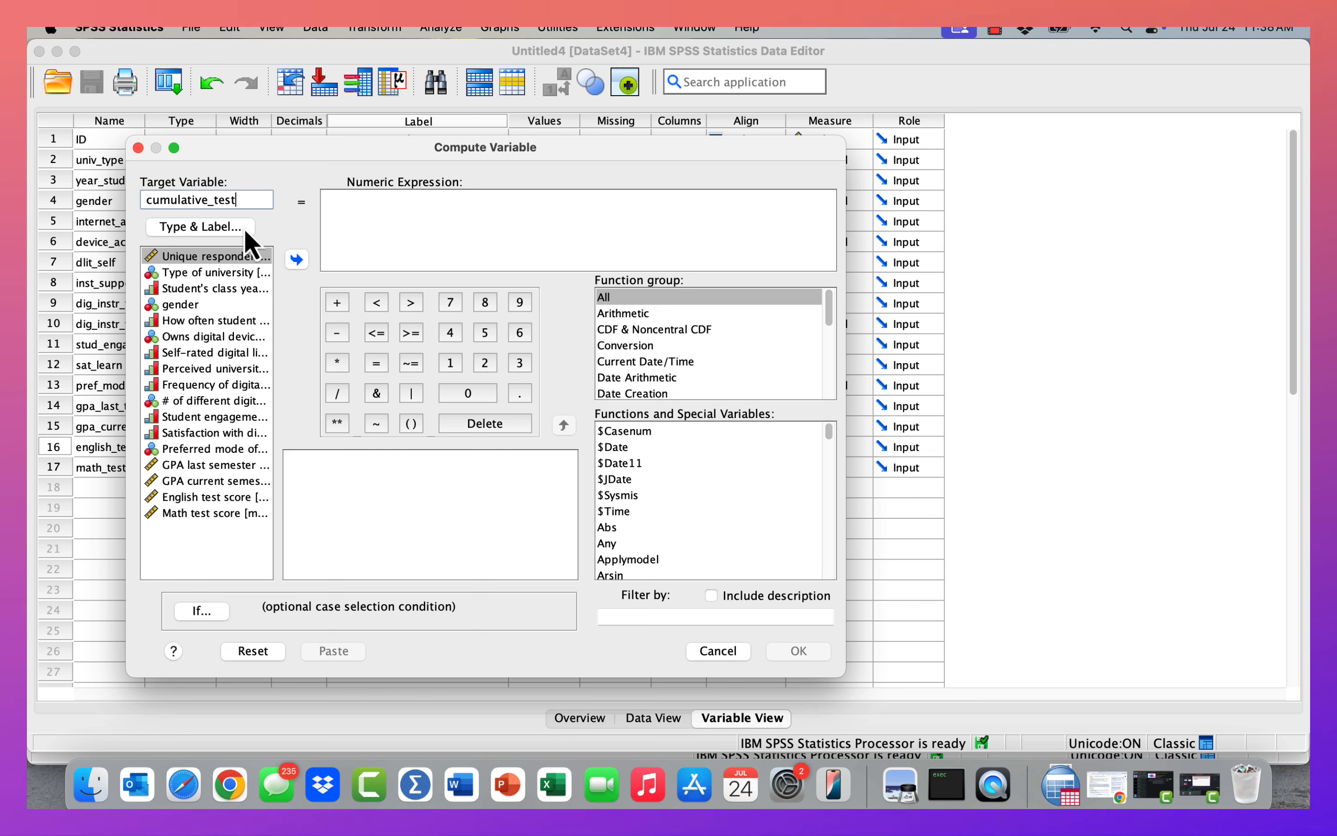
Give the new variable the label Cumulative test score (English + Math) as a numeric type.
left_click(218, 231)
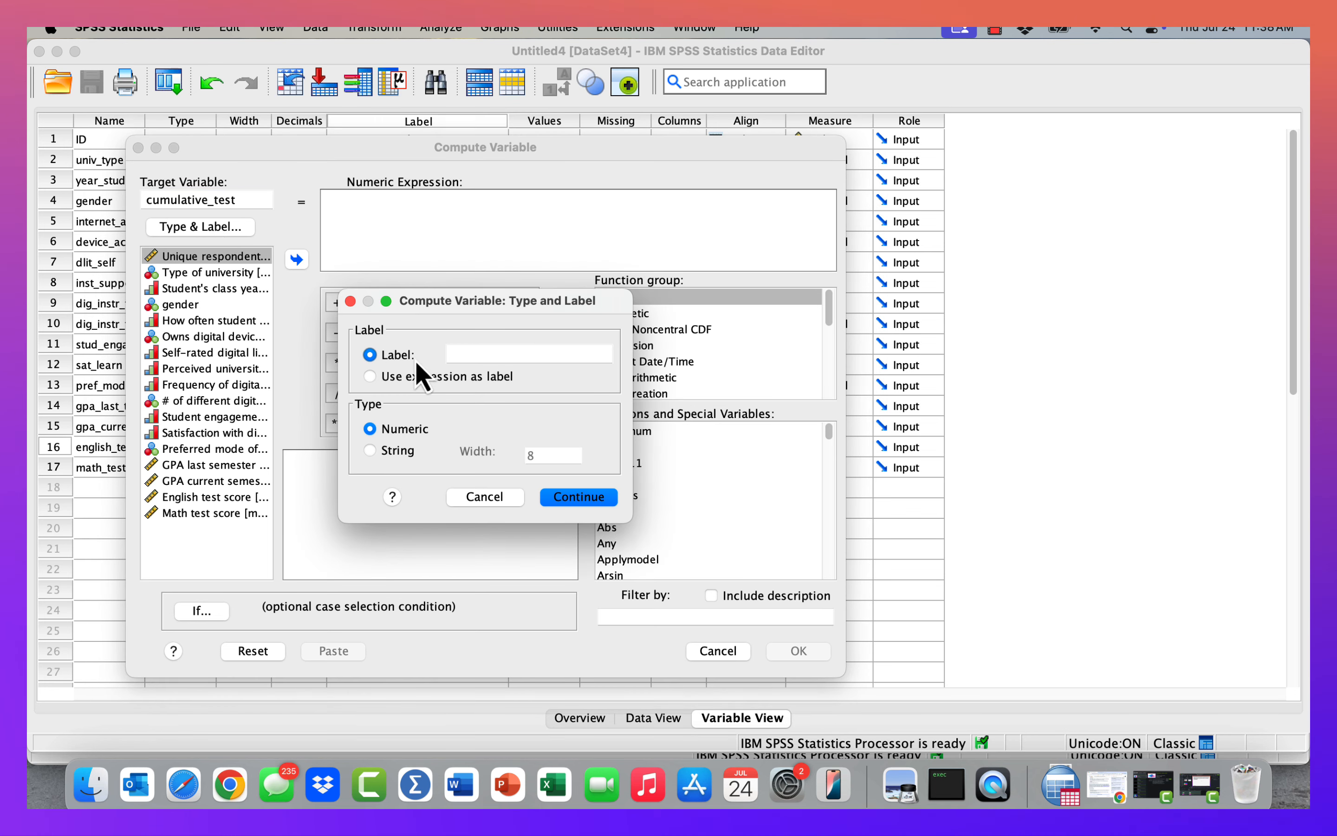
left_click(469, 354)
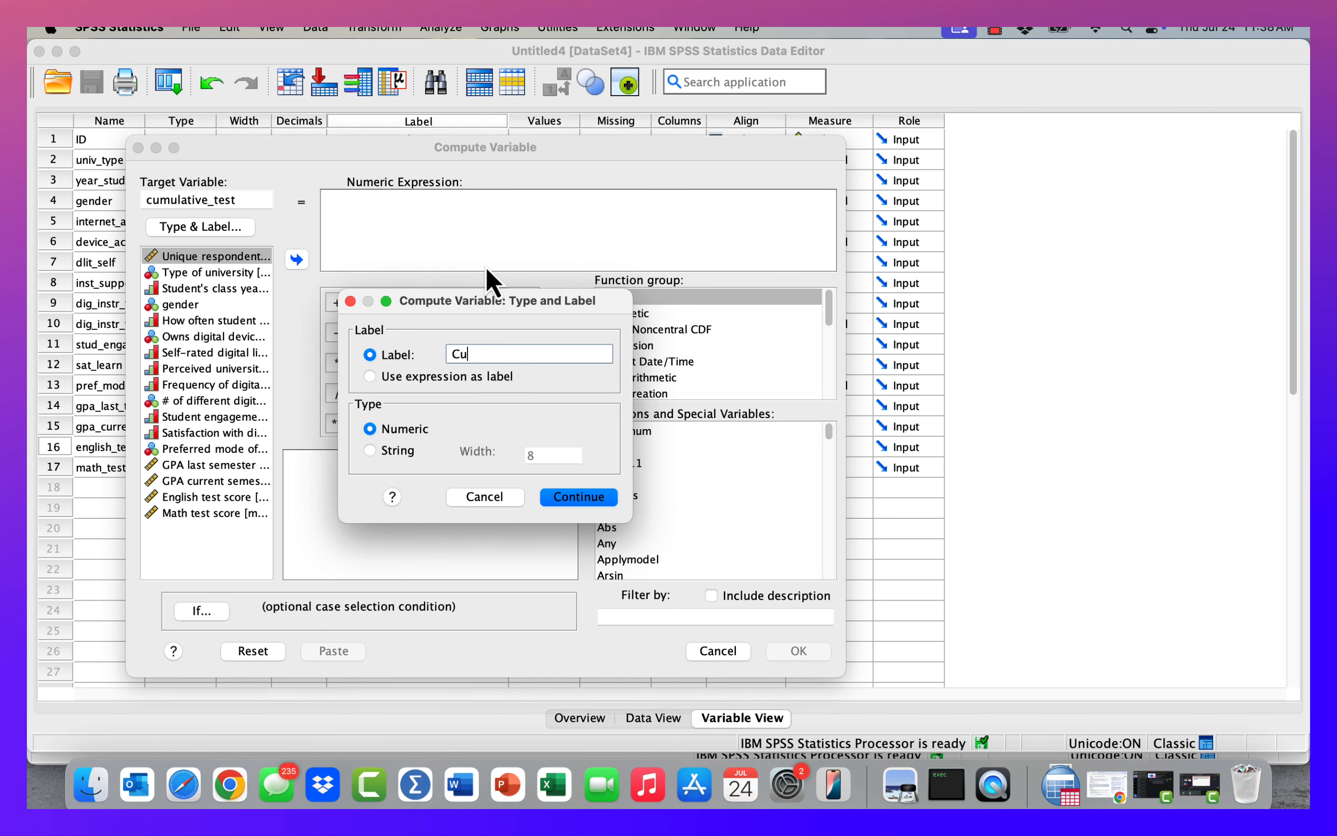
type("Cu")
type("mula")
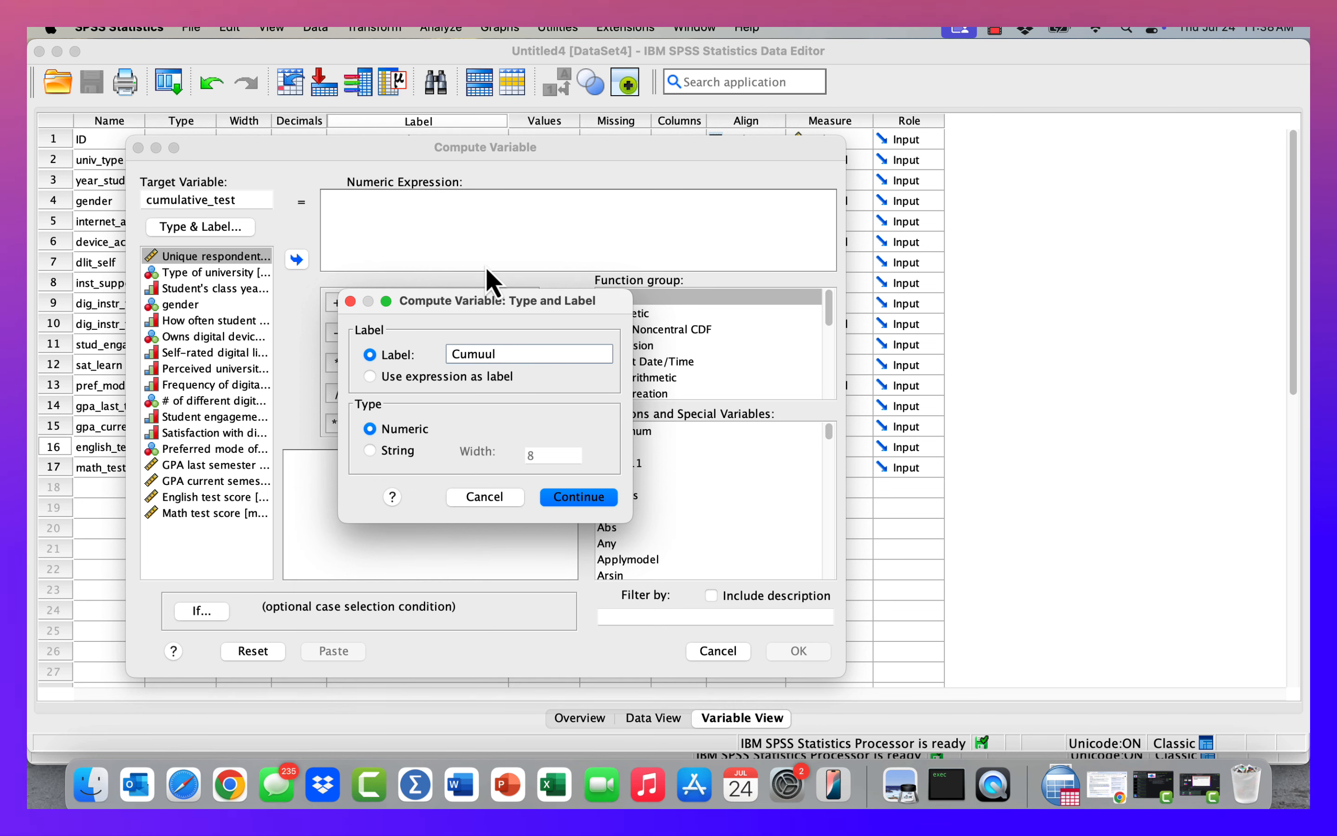
type("tive test s")
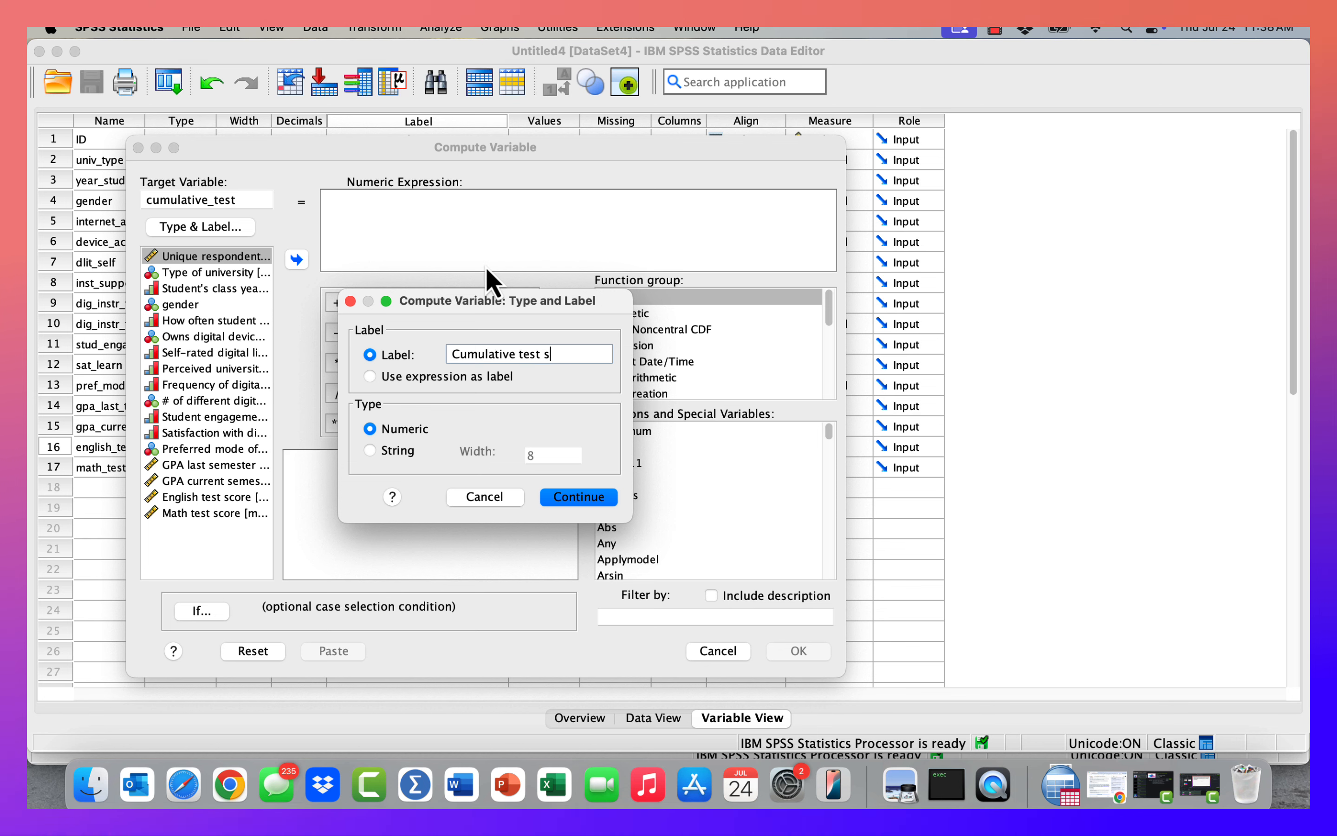
type("core (")
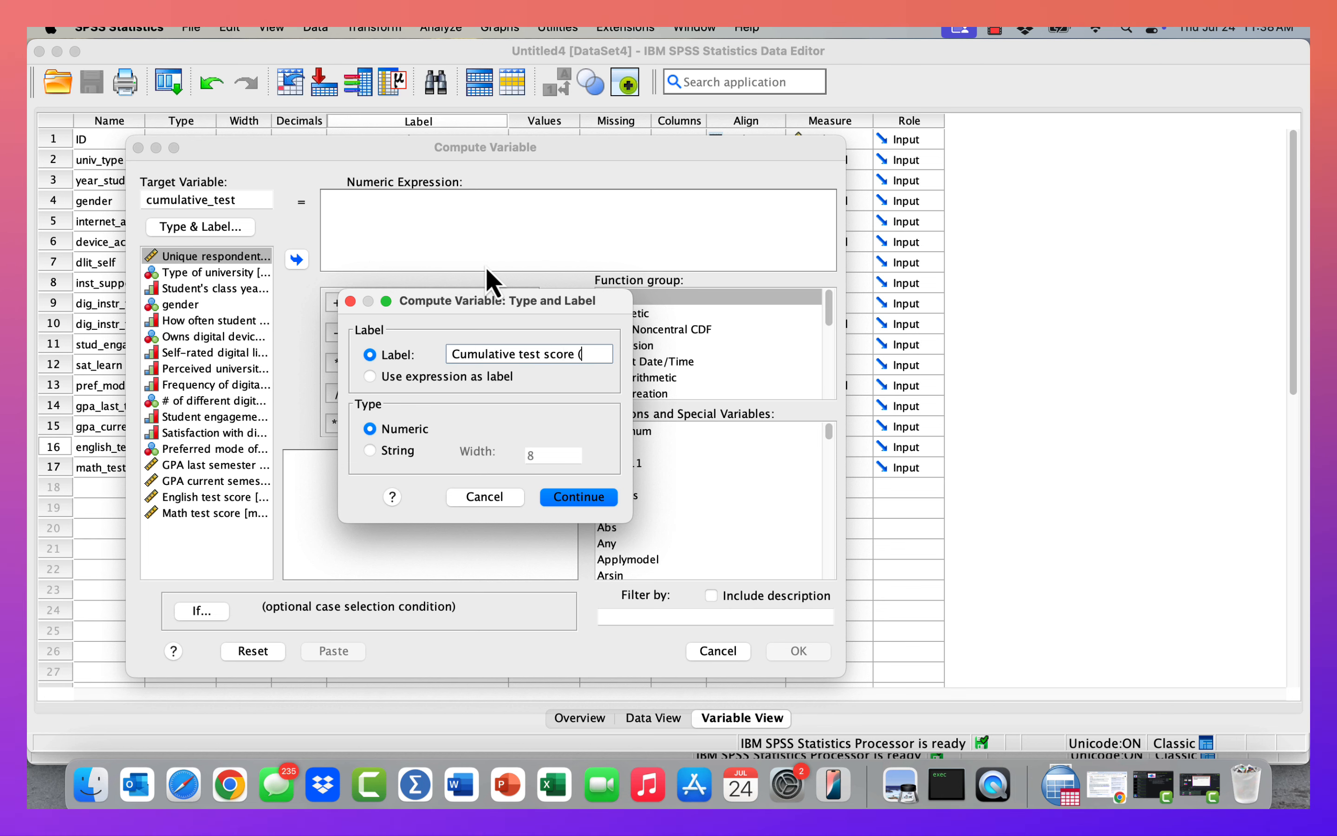
type("Ensli")
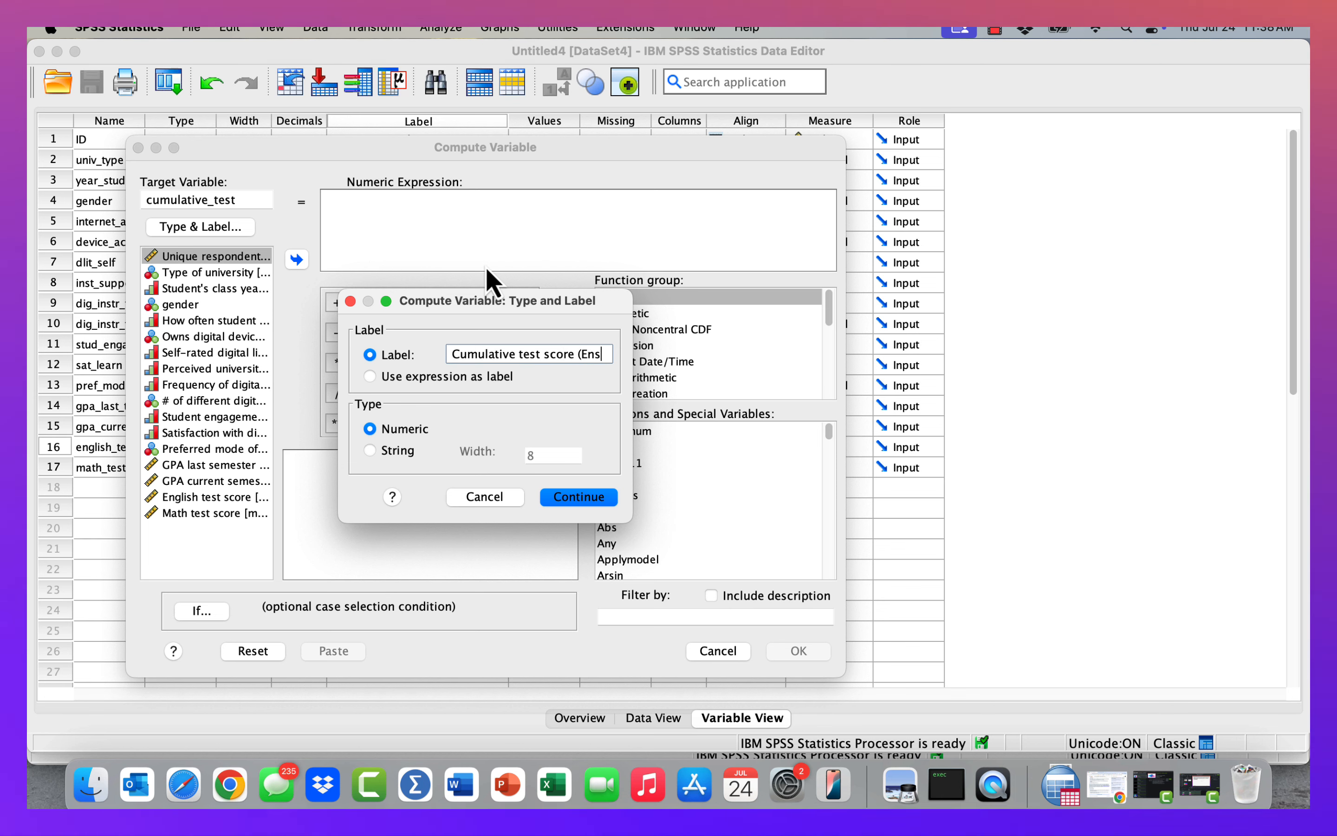
key("BackSpace")
key("BackSpace")
key("BackSpace")
type("gli")
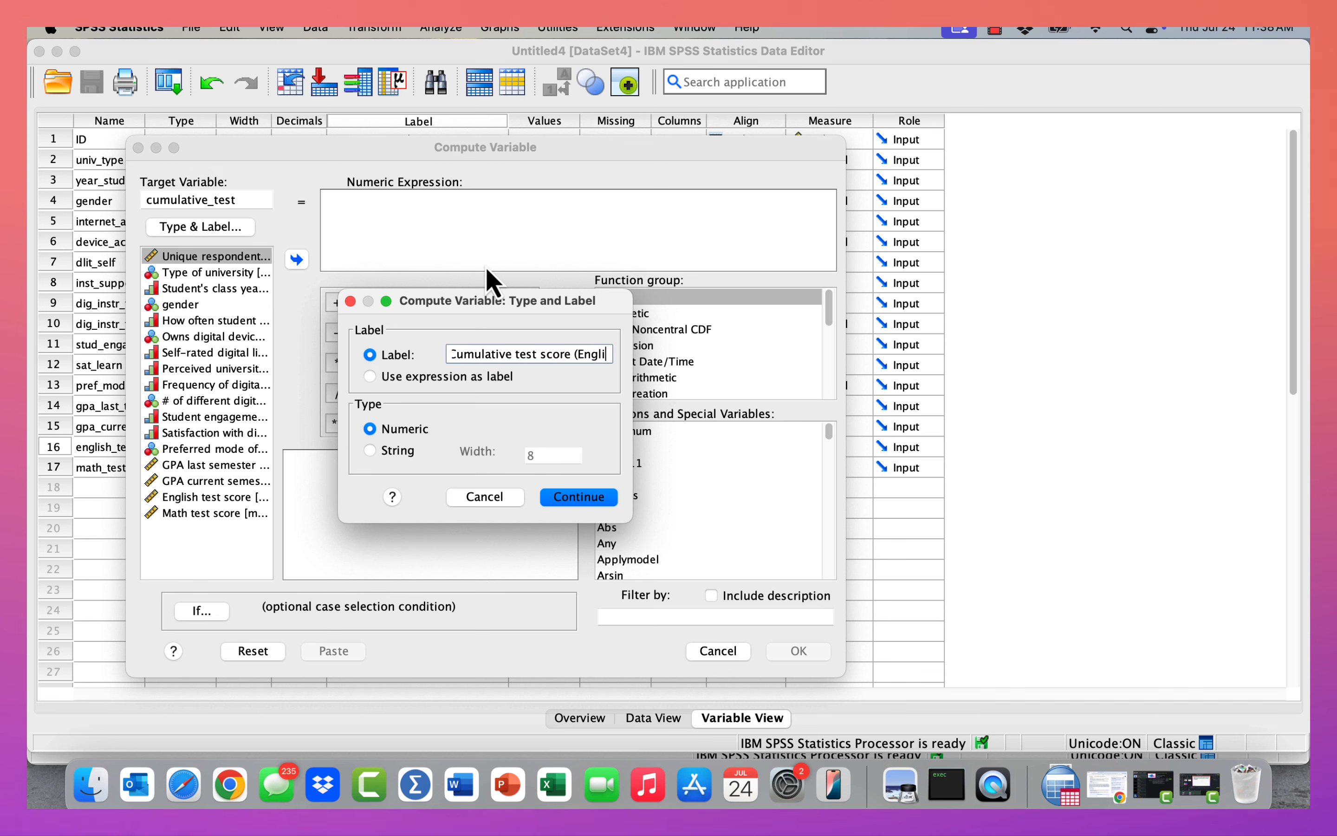
type("sh + Math)")
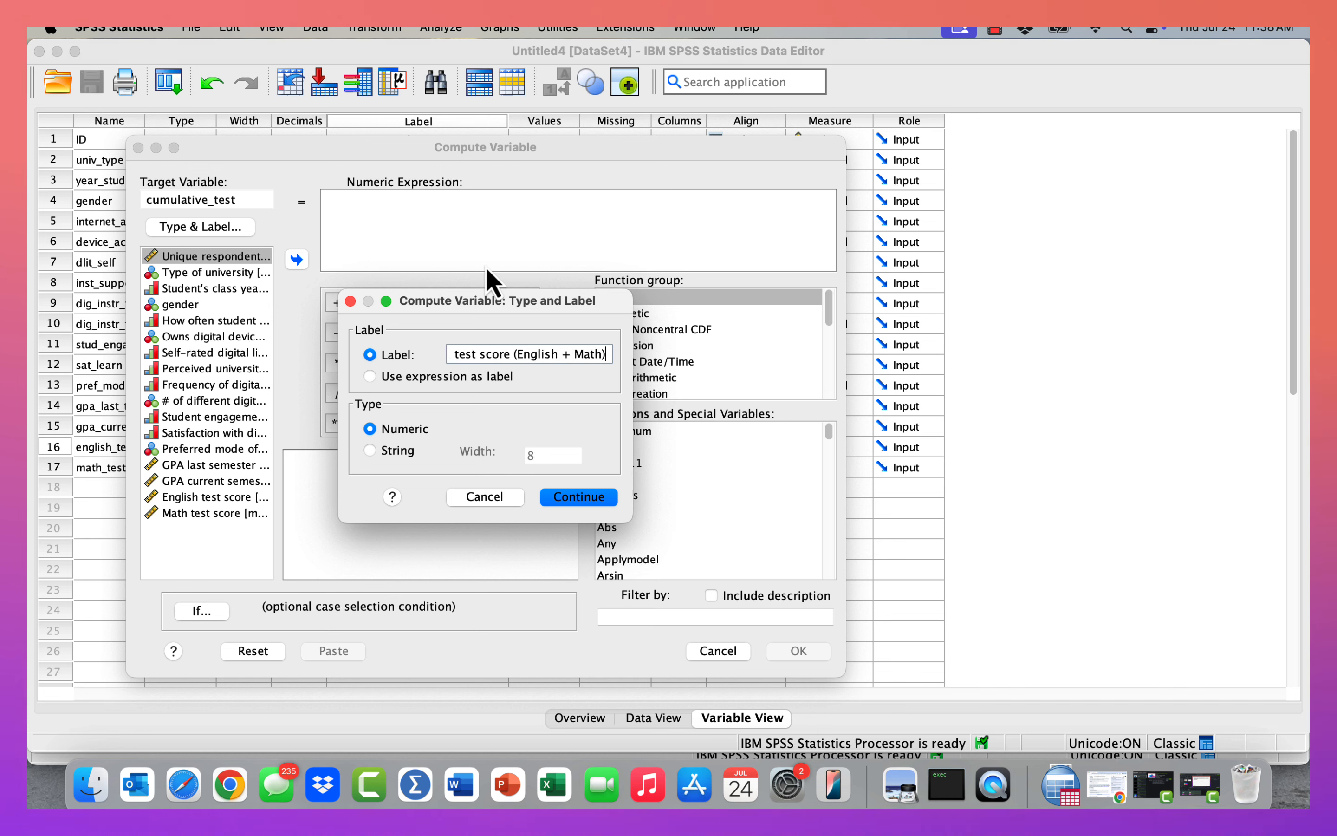
left_click(576, 496)
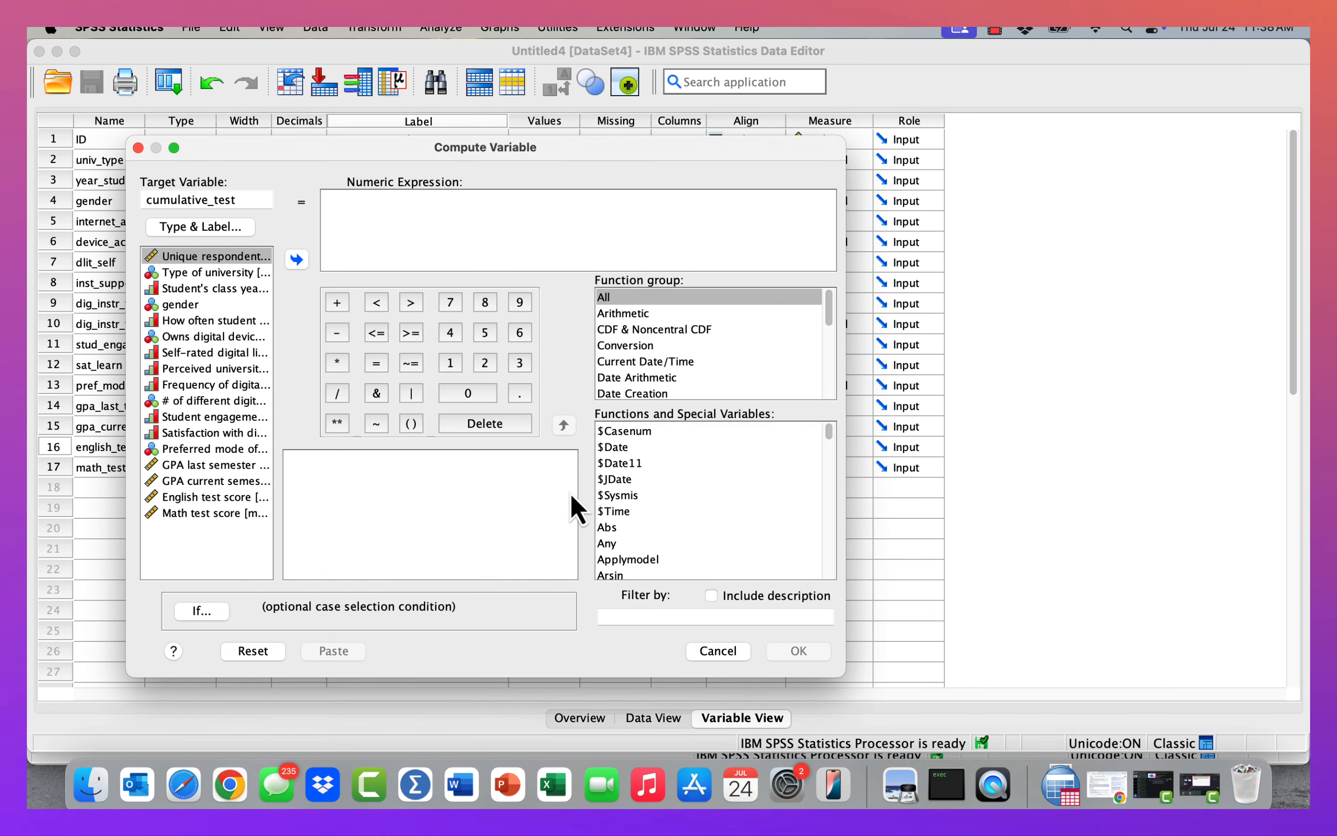
left_click(199, 227)
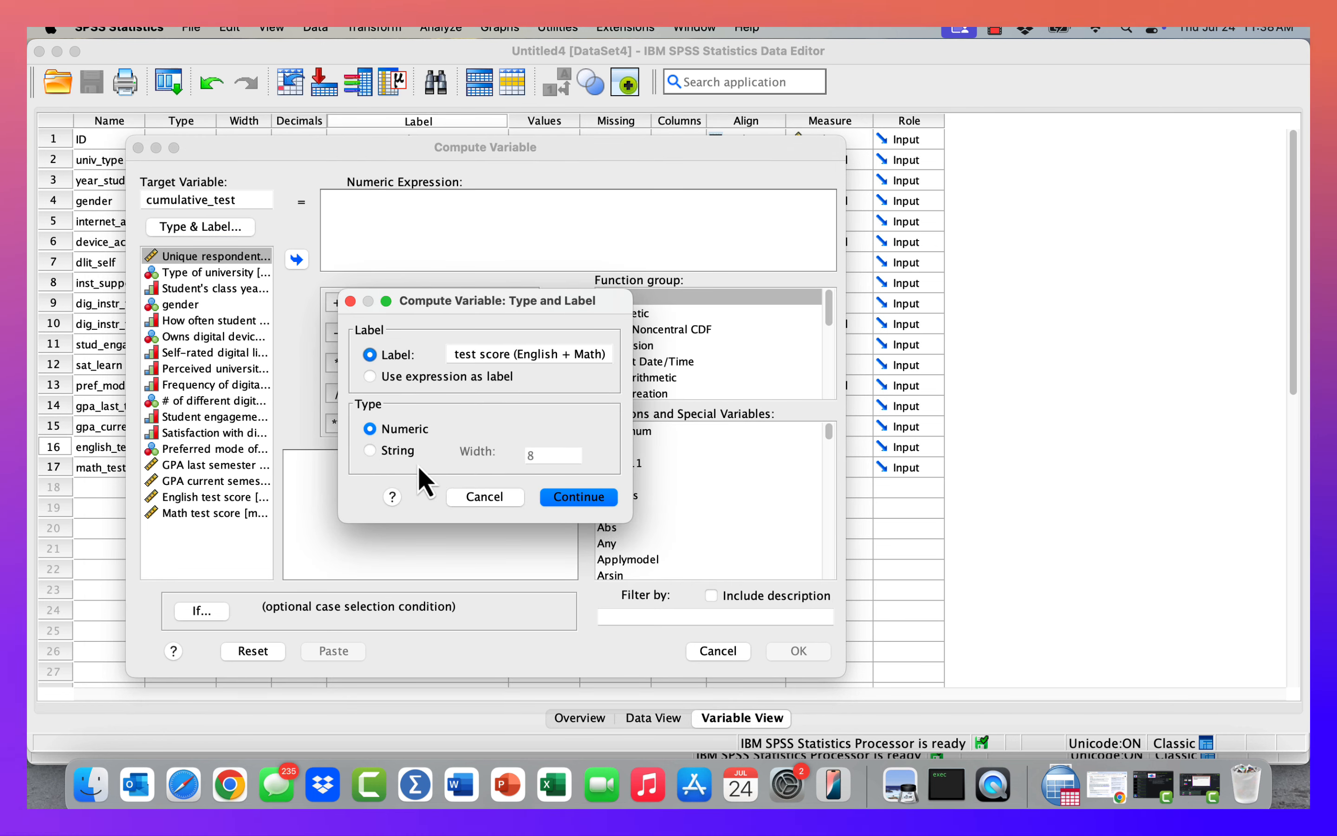
left_click(597, 504)
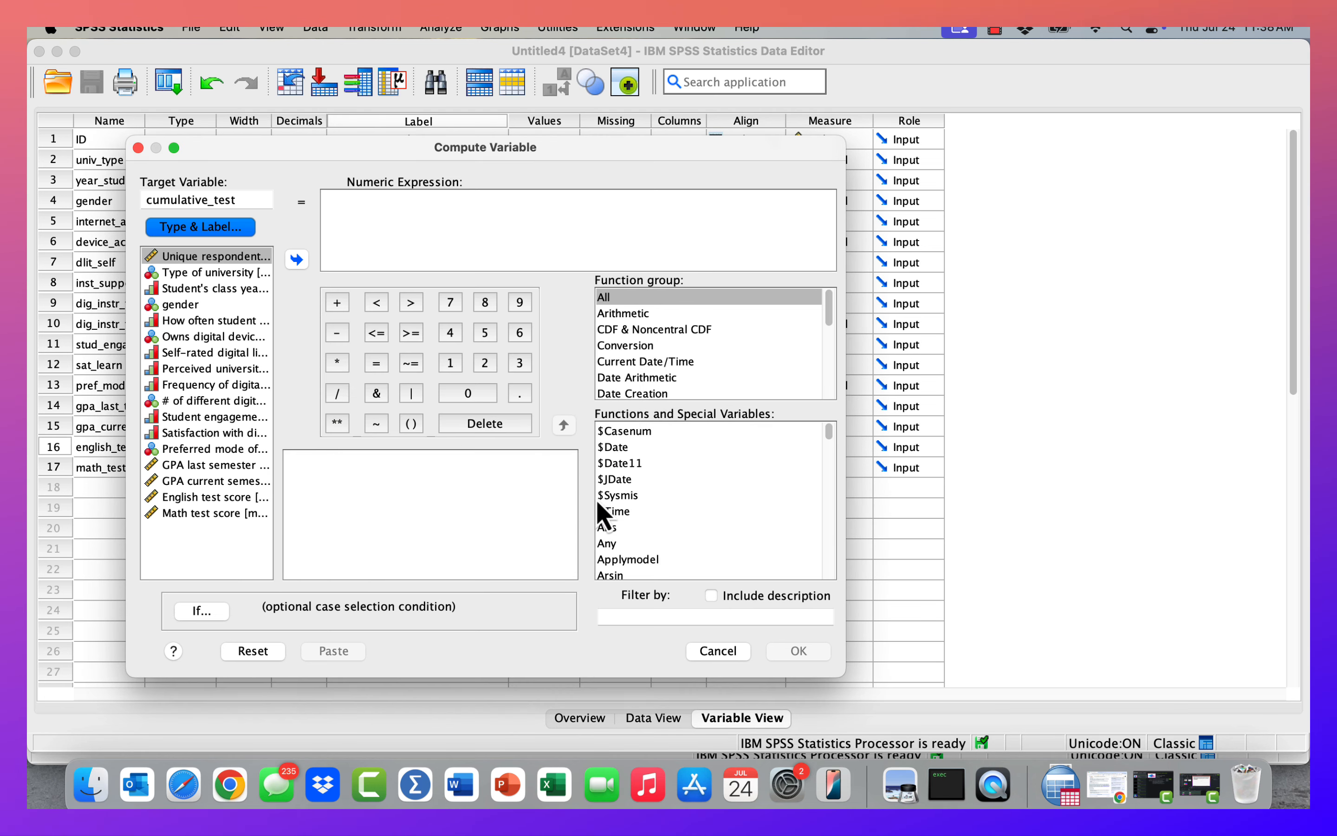
Build the expression english_test + math_test and run the computation.
left_click(345, 217)
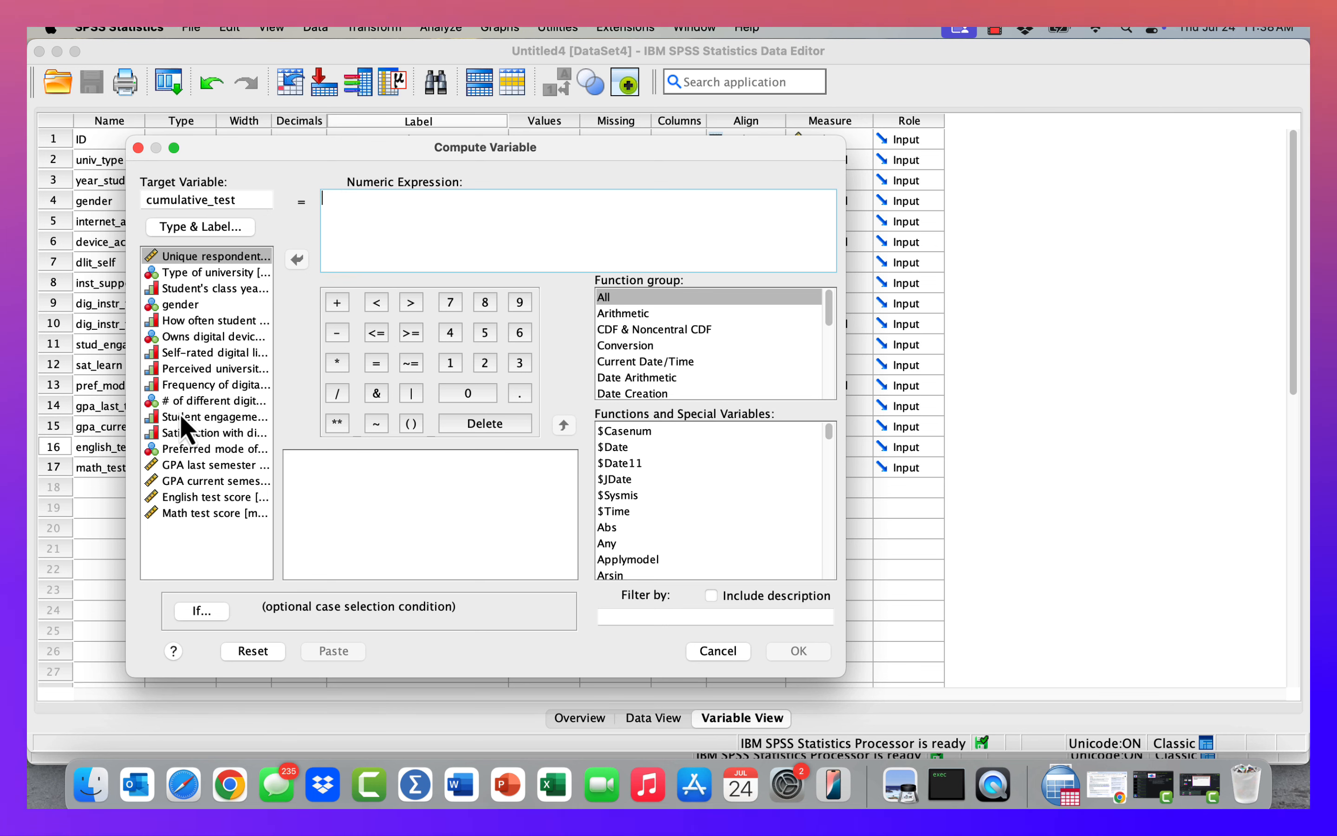
left_click(202, 497)
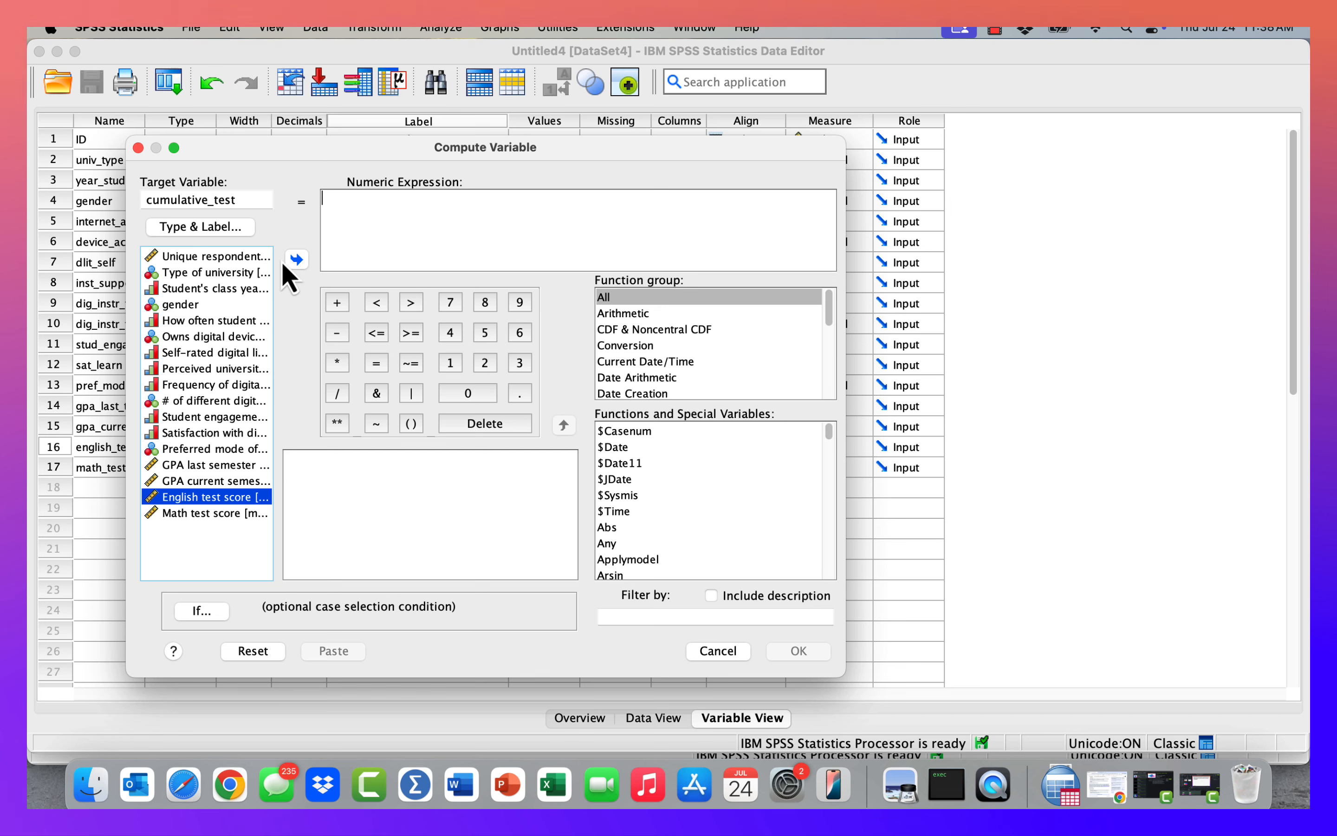
left_click(296, 260)
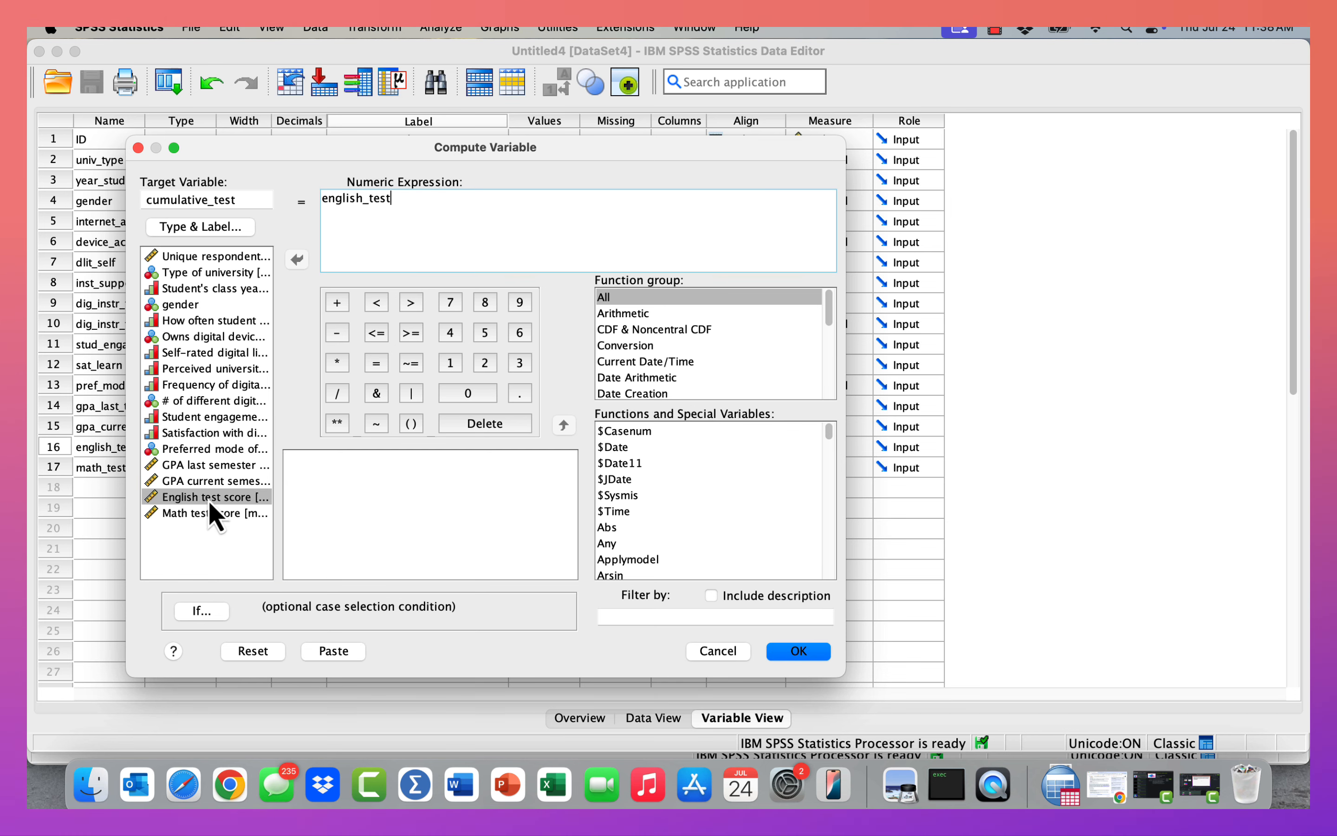
left_click(338, 304)
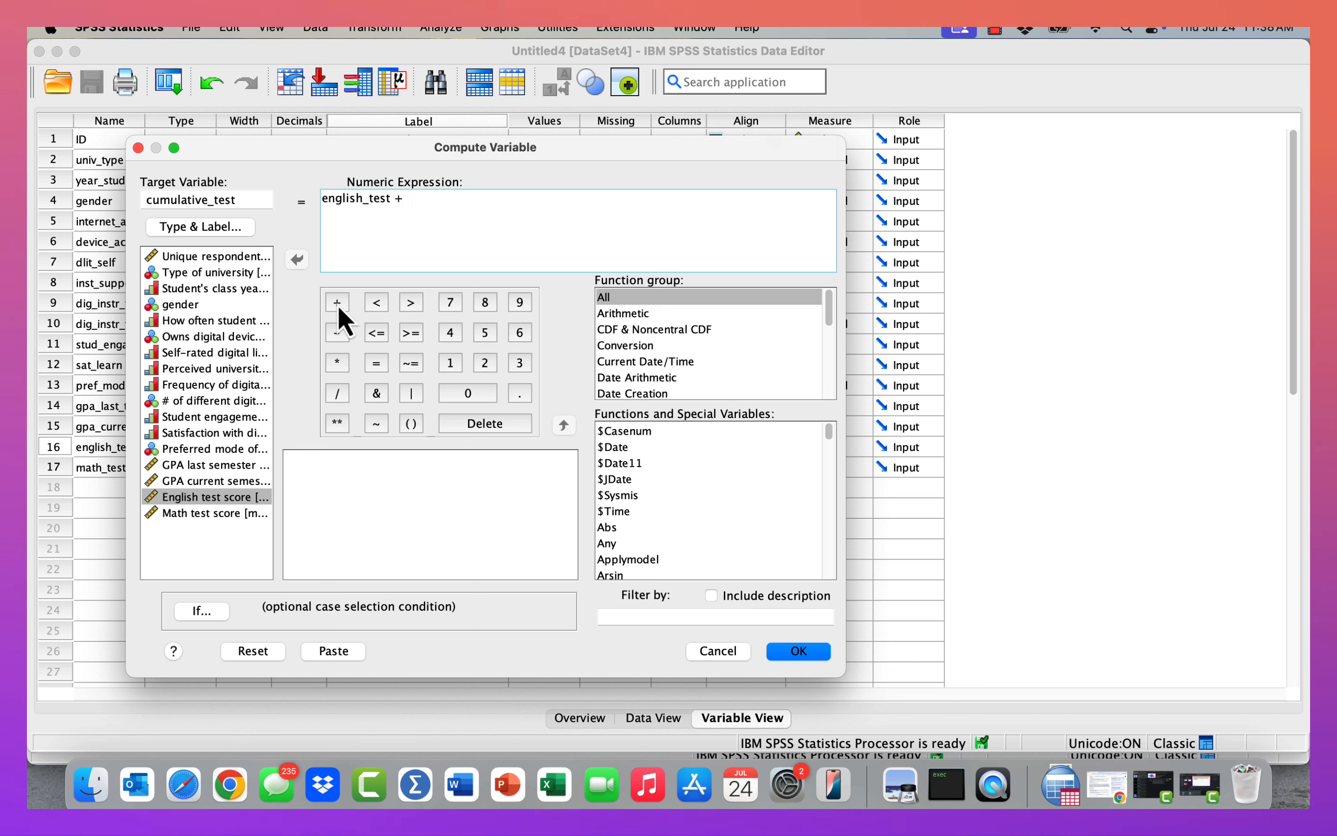
left_click(209, 511)
left_click(297, 260)
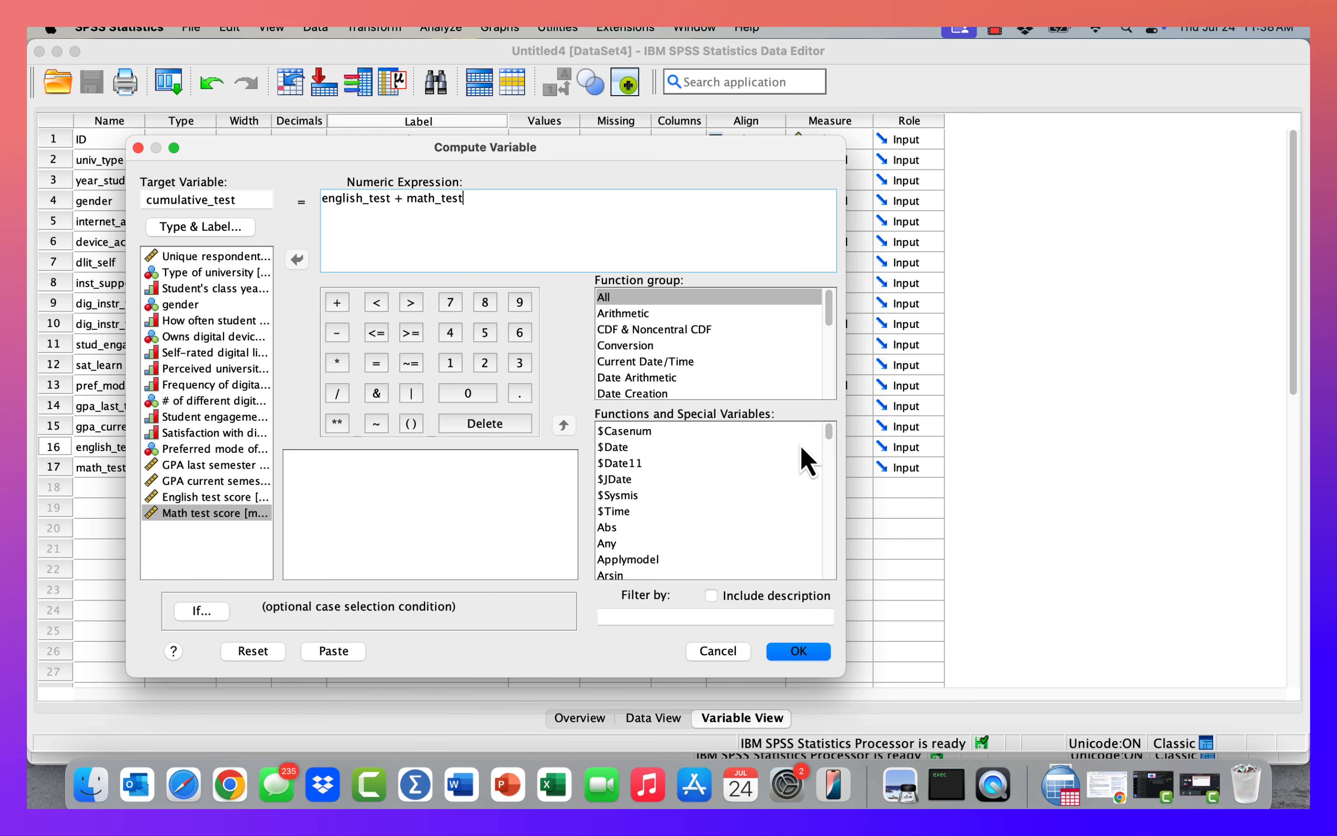
left_click_drag(831, 436, 821, 383)
left_click(763, 299)
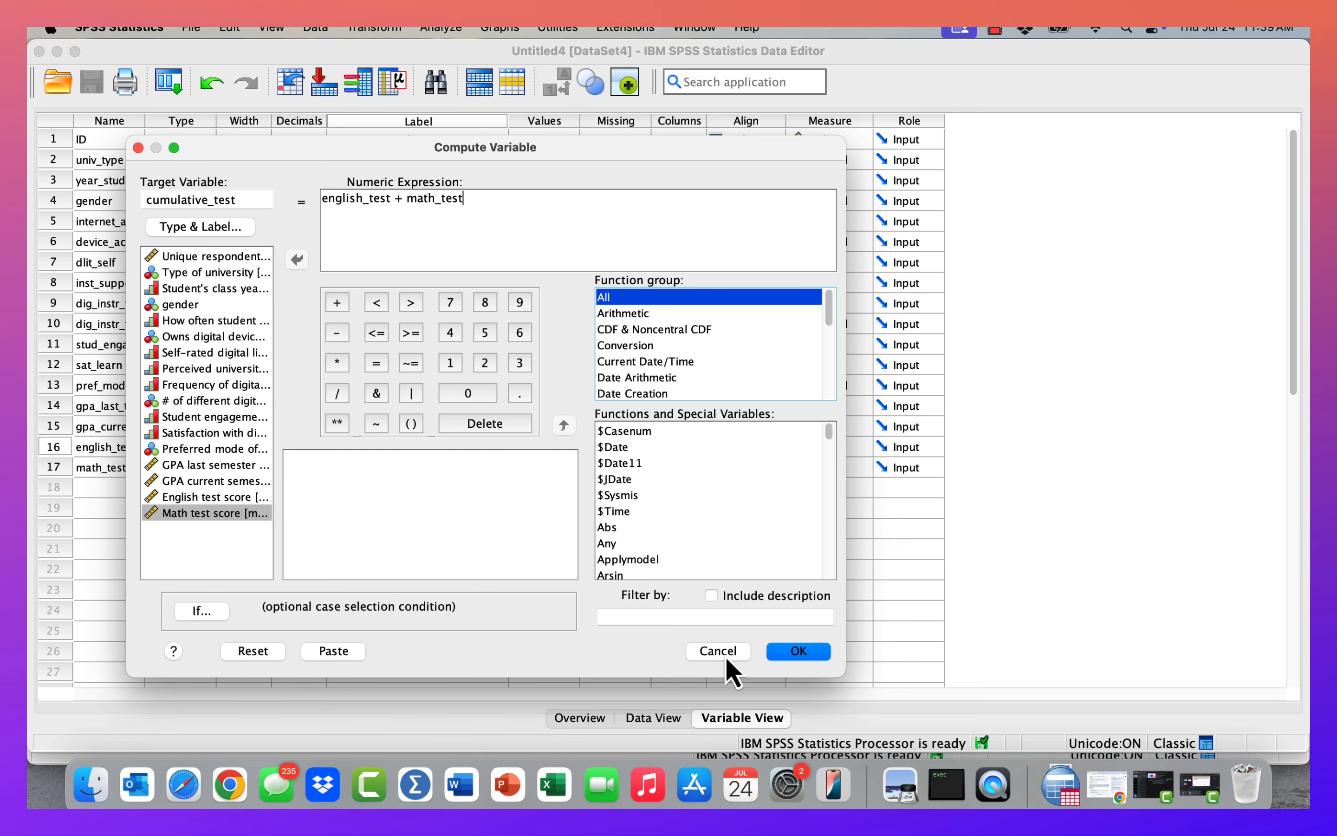
left_click(817, 658)
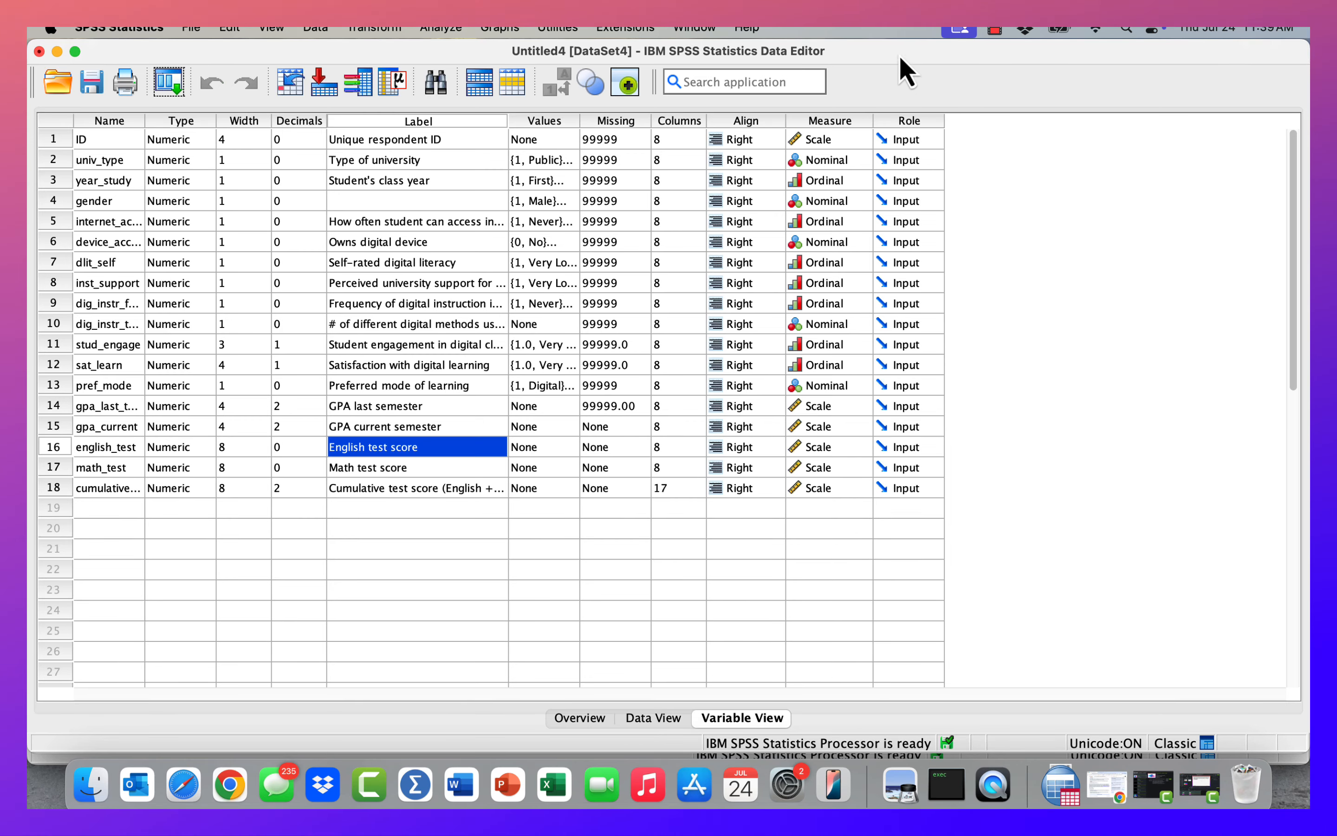
Widen the Name column in Variable View so full variable names show.
mouse_move(899, 54)
left_mouse_down()
mouse_move(890, 348)
mouse_move(881, 239)
mouse_move(913, 38)
left_mouse_up()
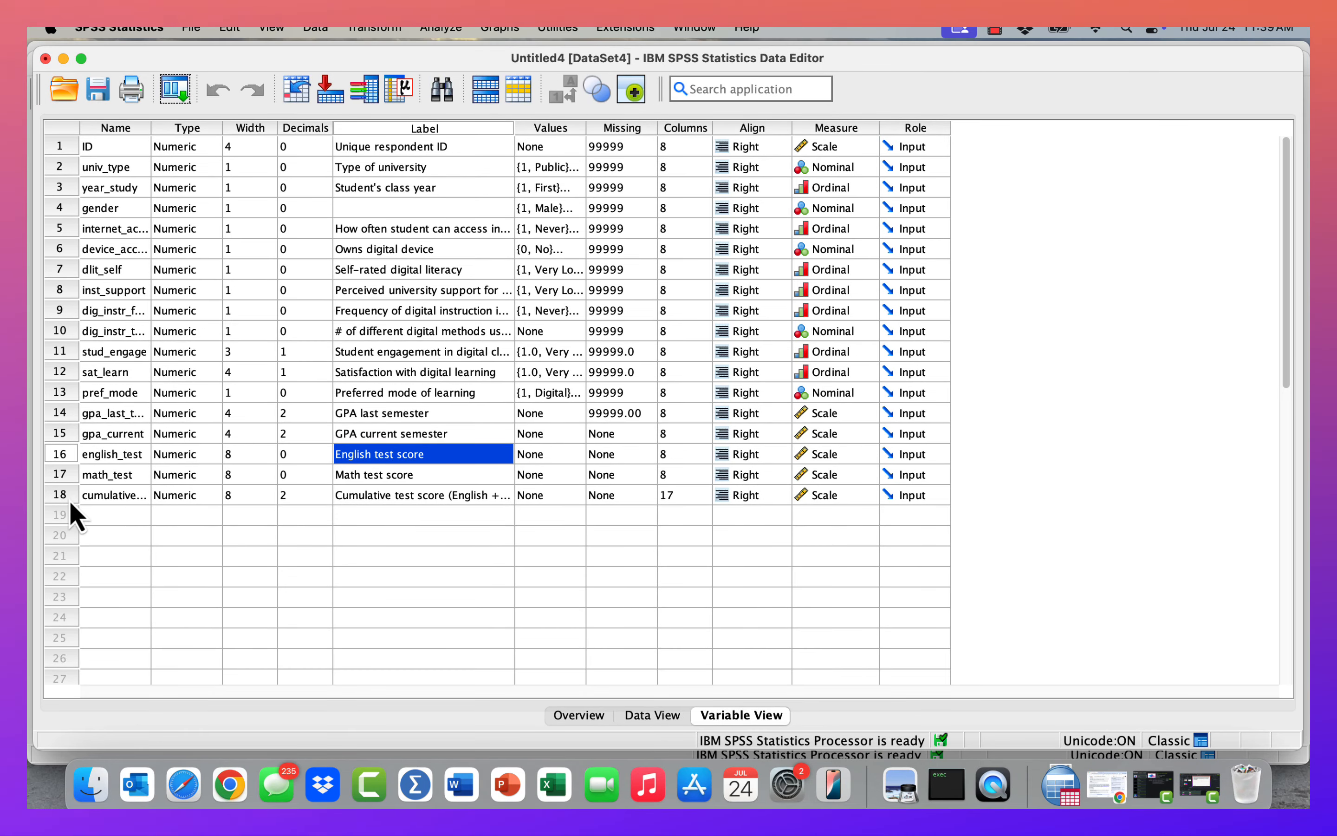
left_click(70, 502)
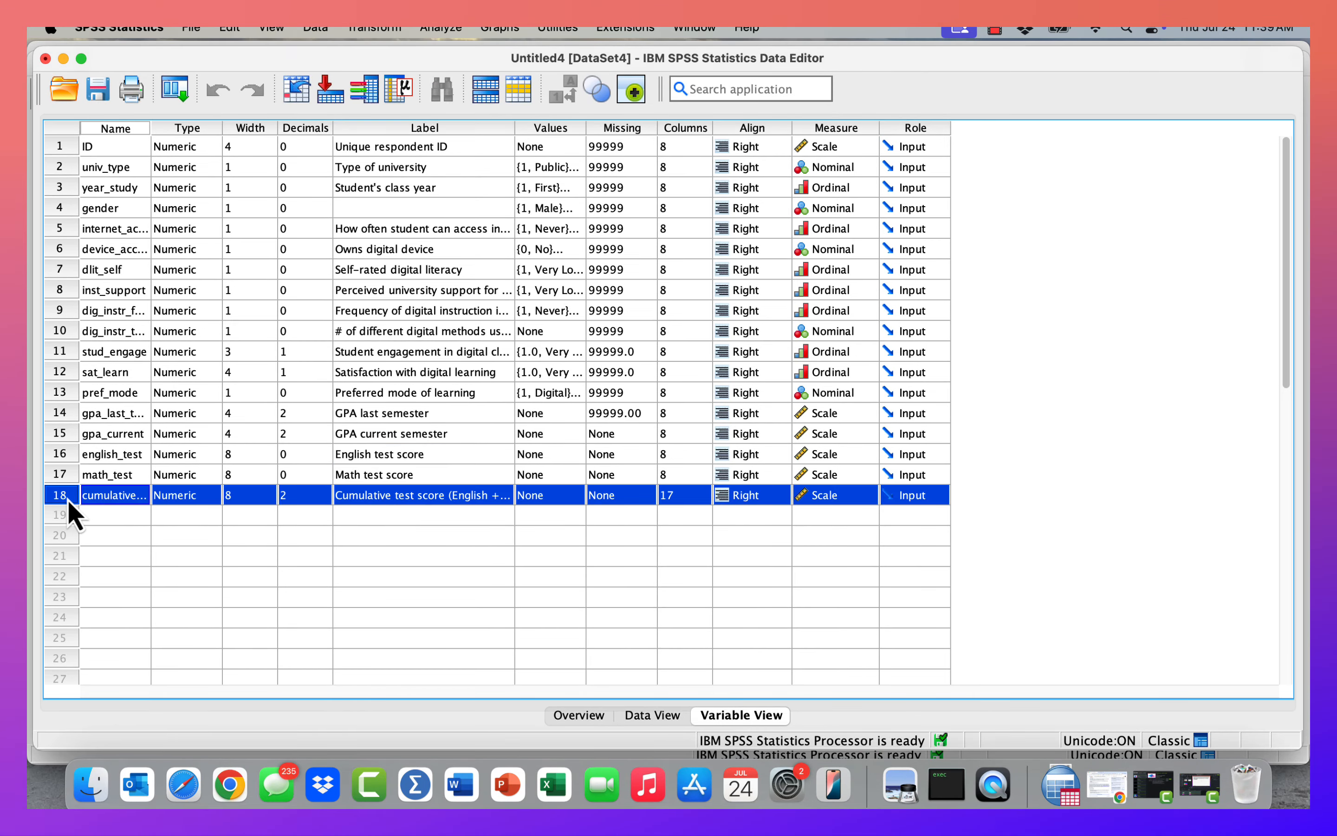
left_click(292, 501)
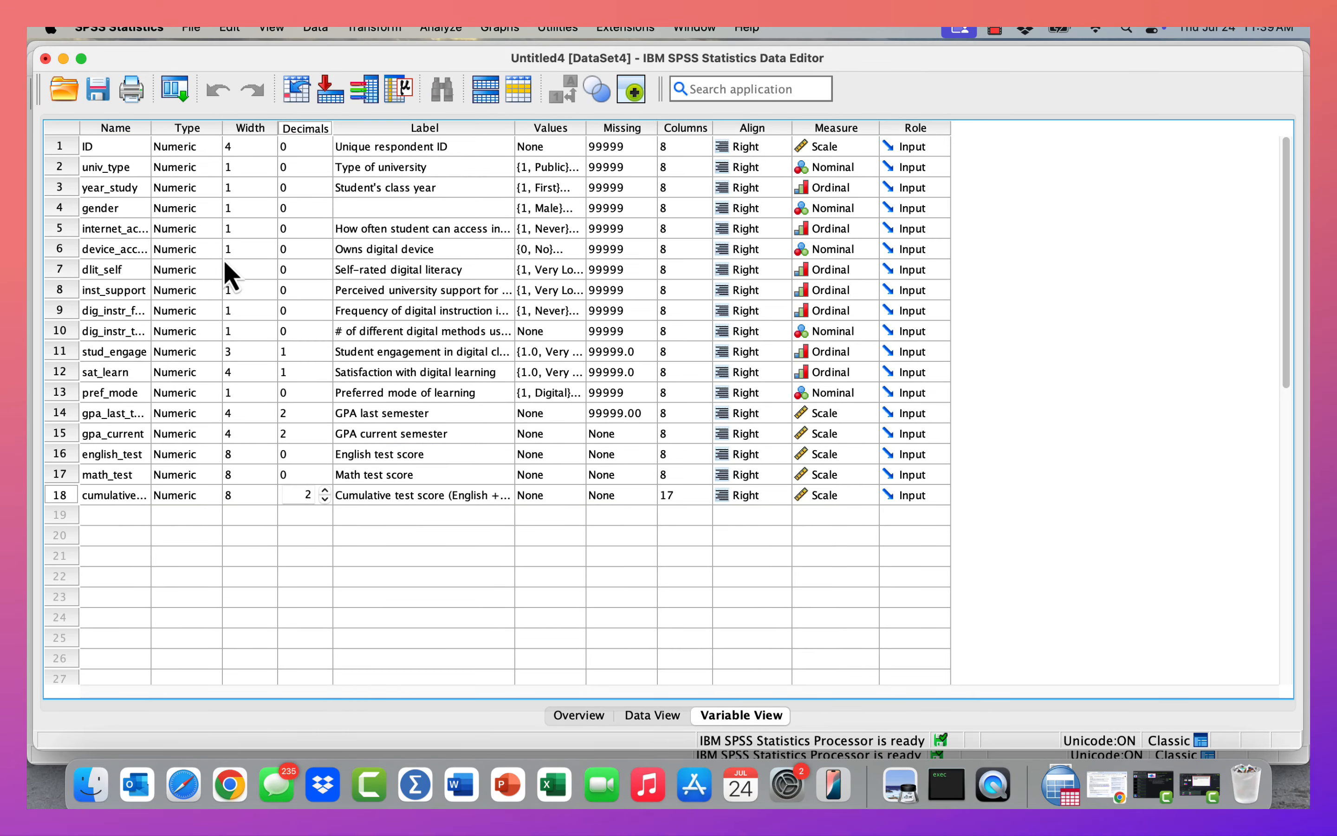
left_click_drag(155, 128, 222, 128)
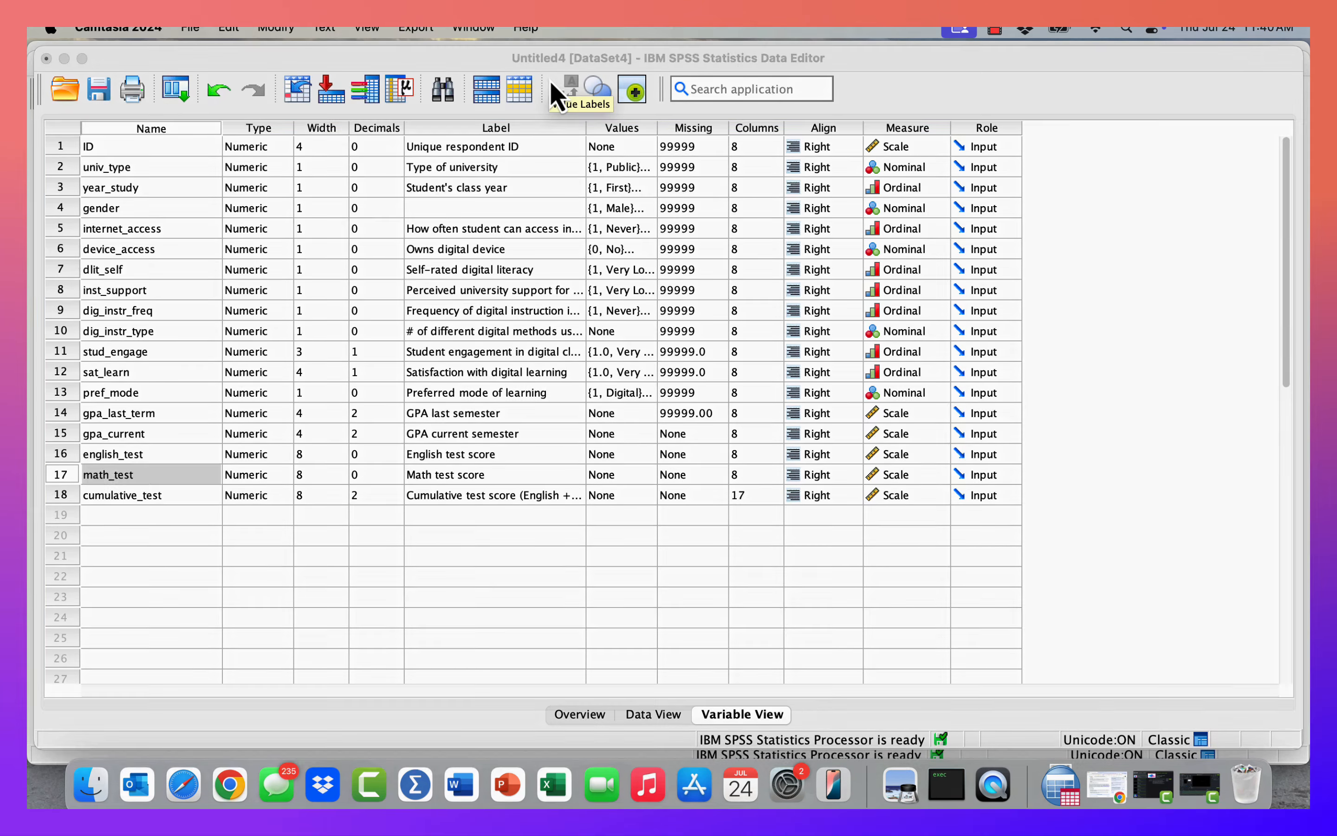
Inspect the computed cumulative_test values in Data View, then return to Variable View.
left_click(549, 83)
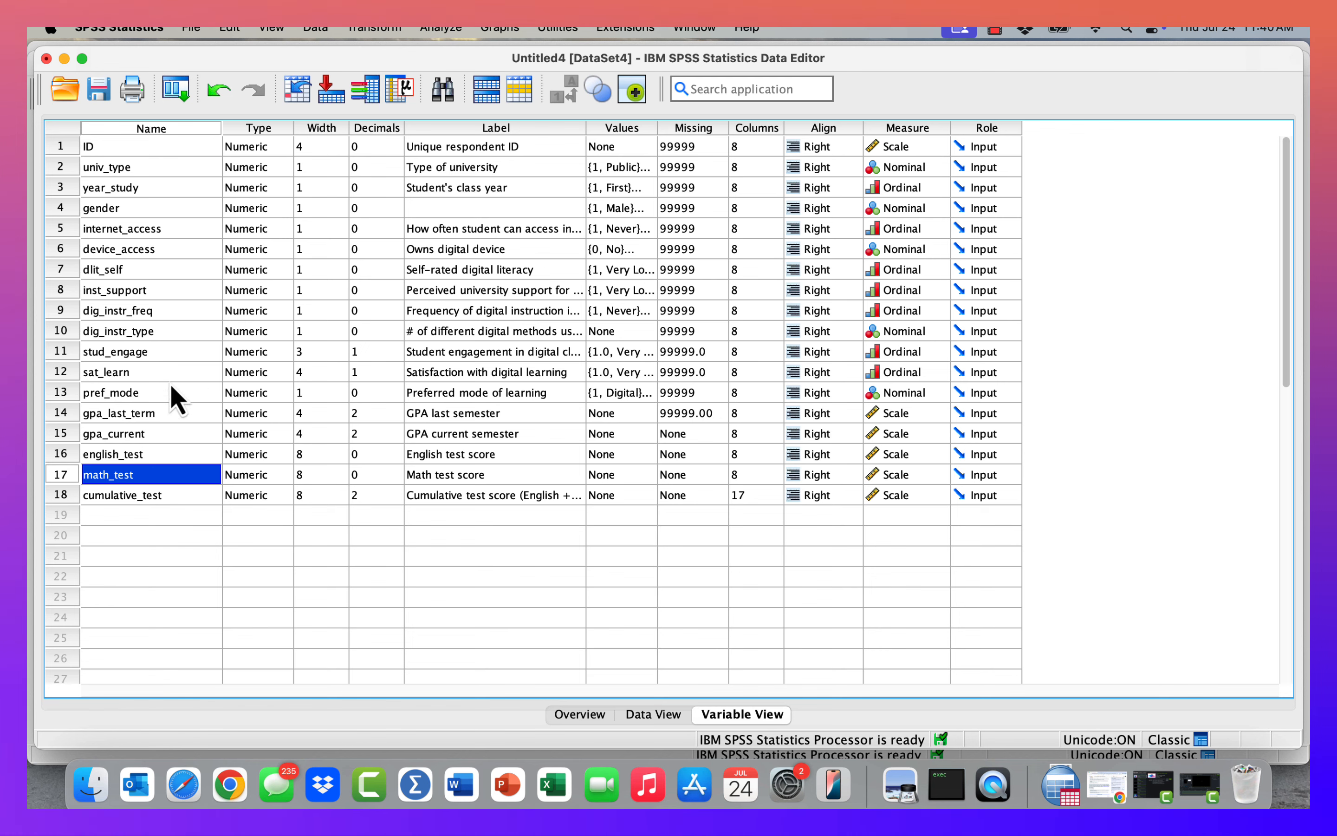
left_click(116, 496)
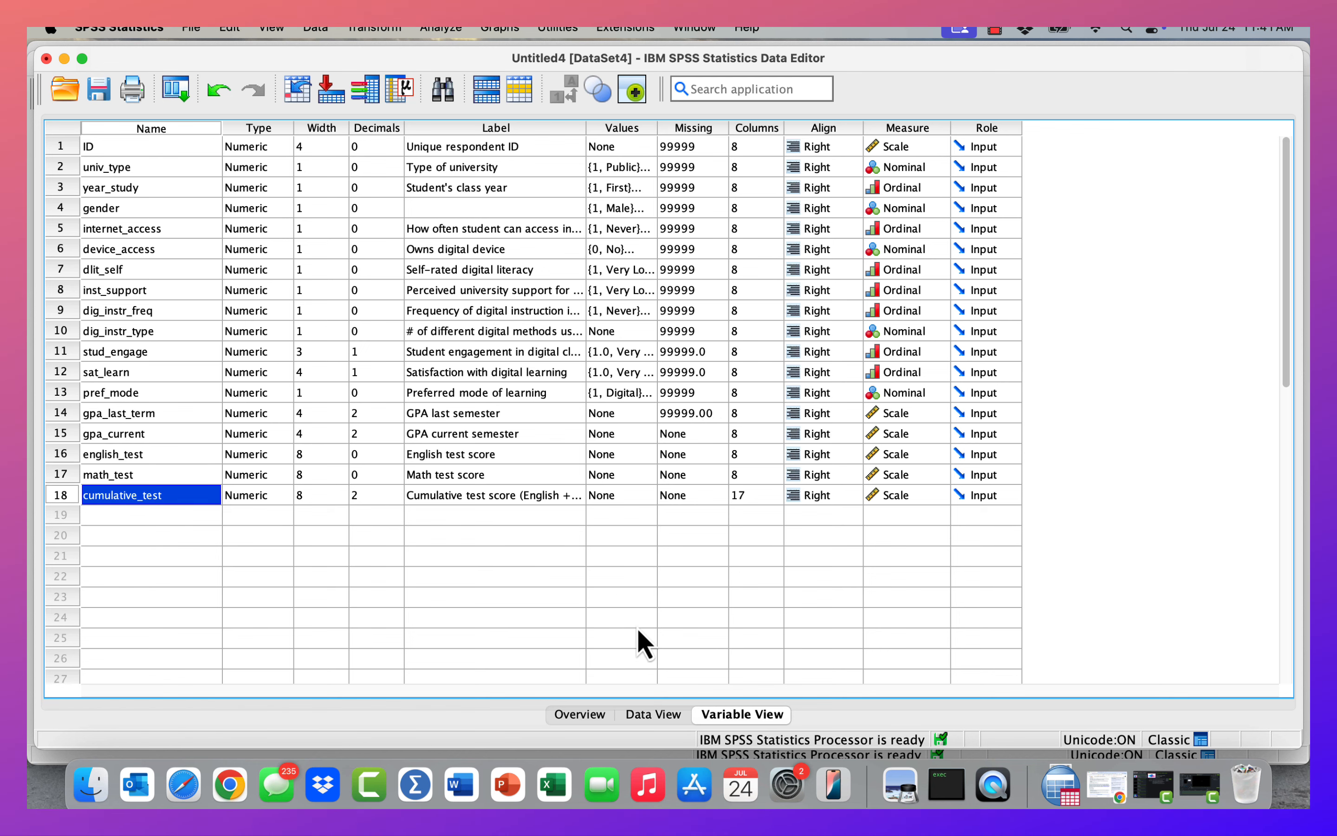
left_click(650, 714)
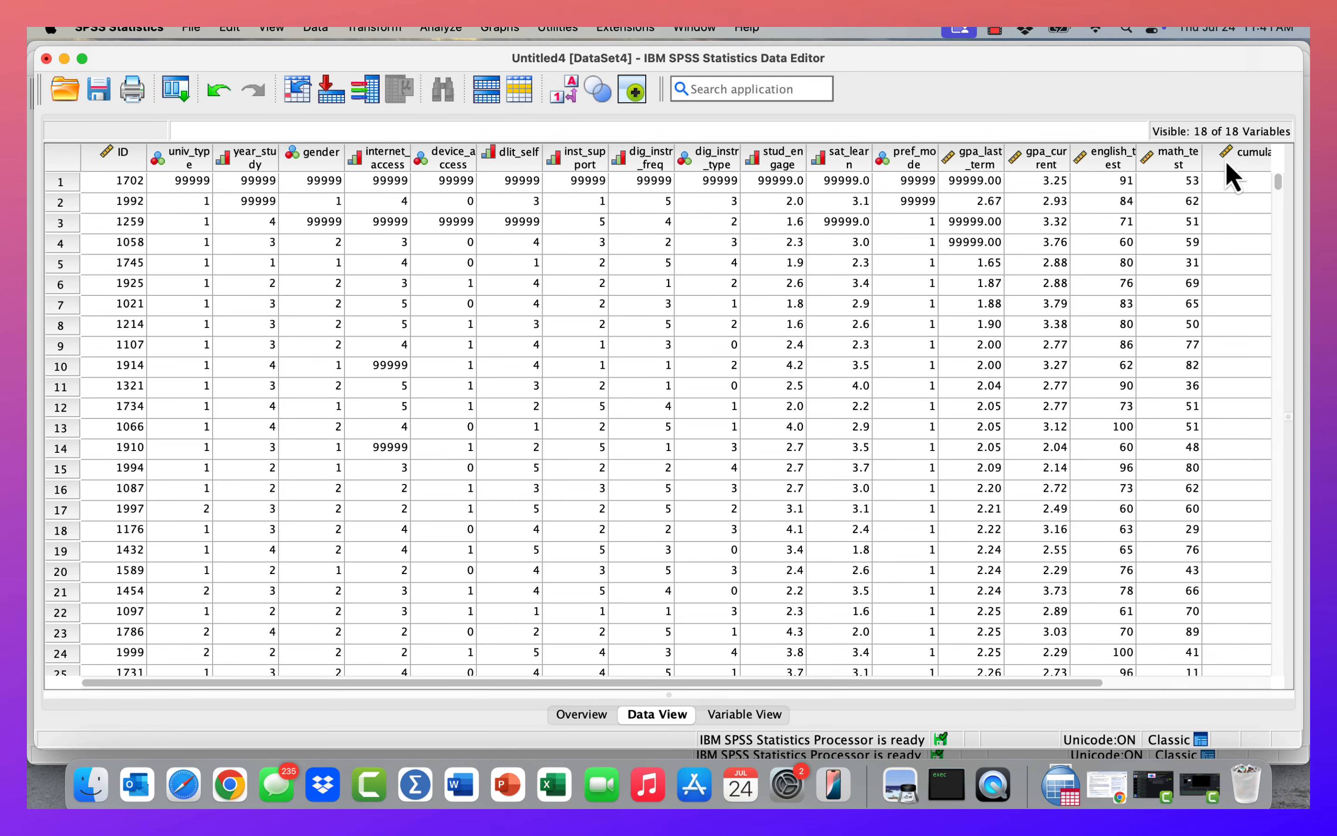
scroll(1090, 655, "right", 5)
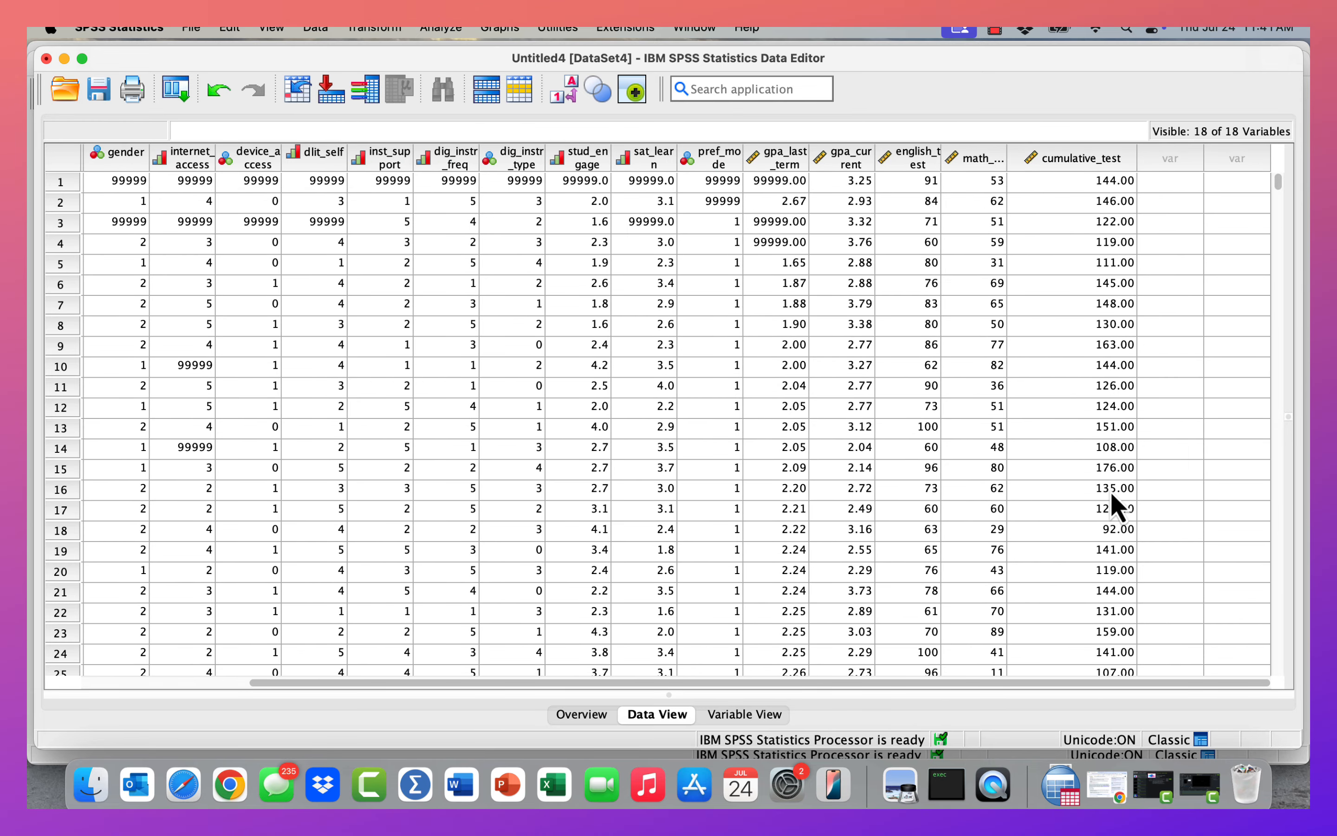
left_click(741, 713)
Run Descriptives on the English test score, Math test score and Cumulative test score variables.
left_click(440, 29)
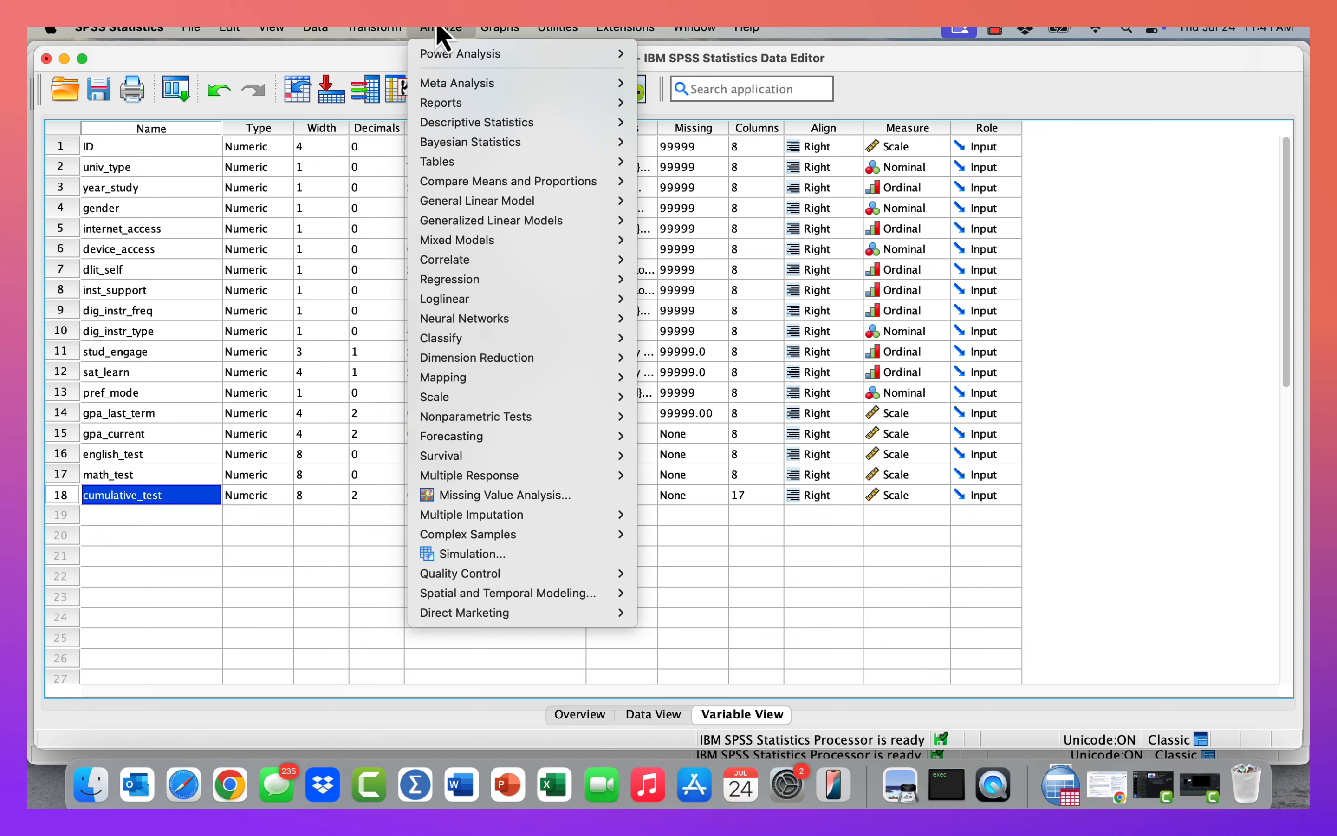
mouse_move(460, 57)
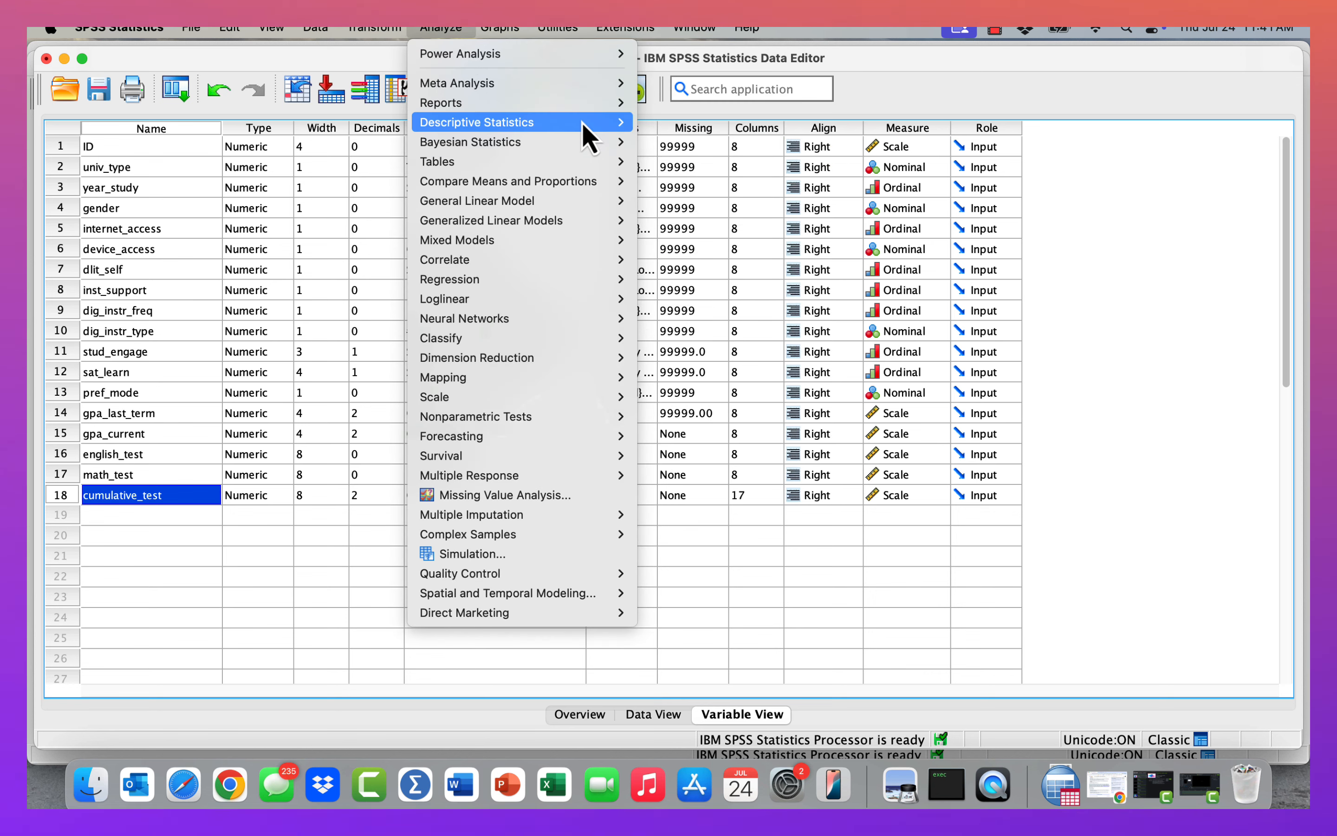
mouse_move(594, 124)
left_click(685, 142)
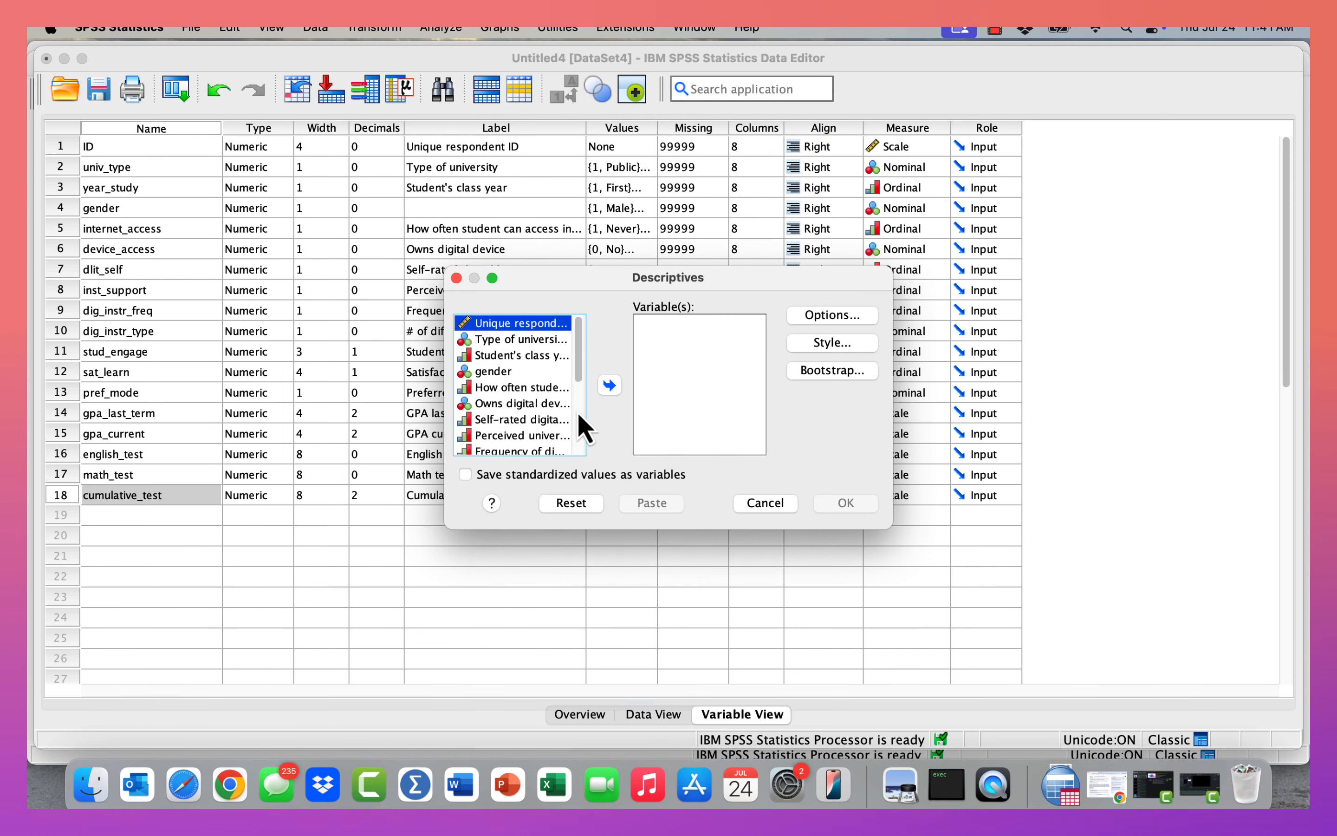
scroll(576, 411, "down", 3)
left_click(515, 448)
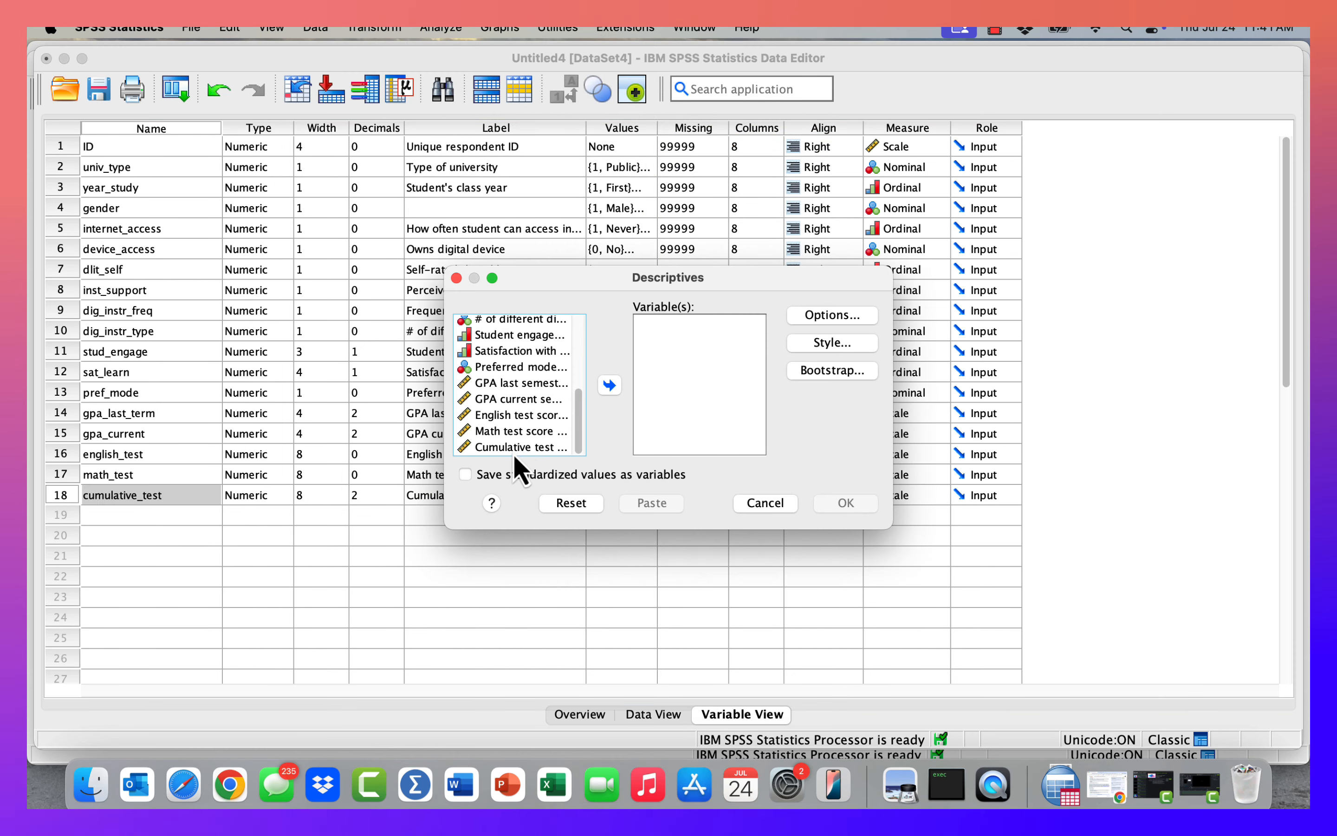
left_click(493, 416, "shift")
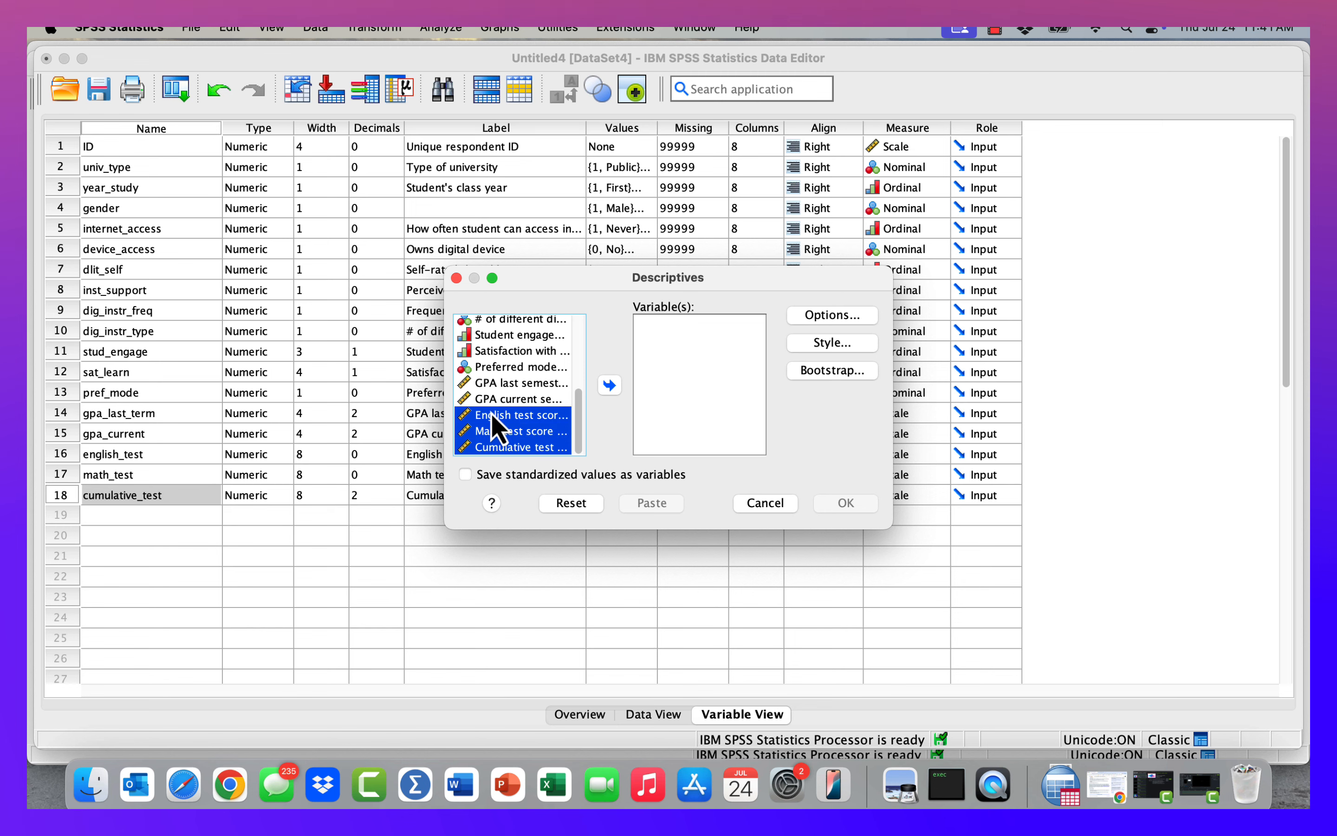
left_click(610, 386)
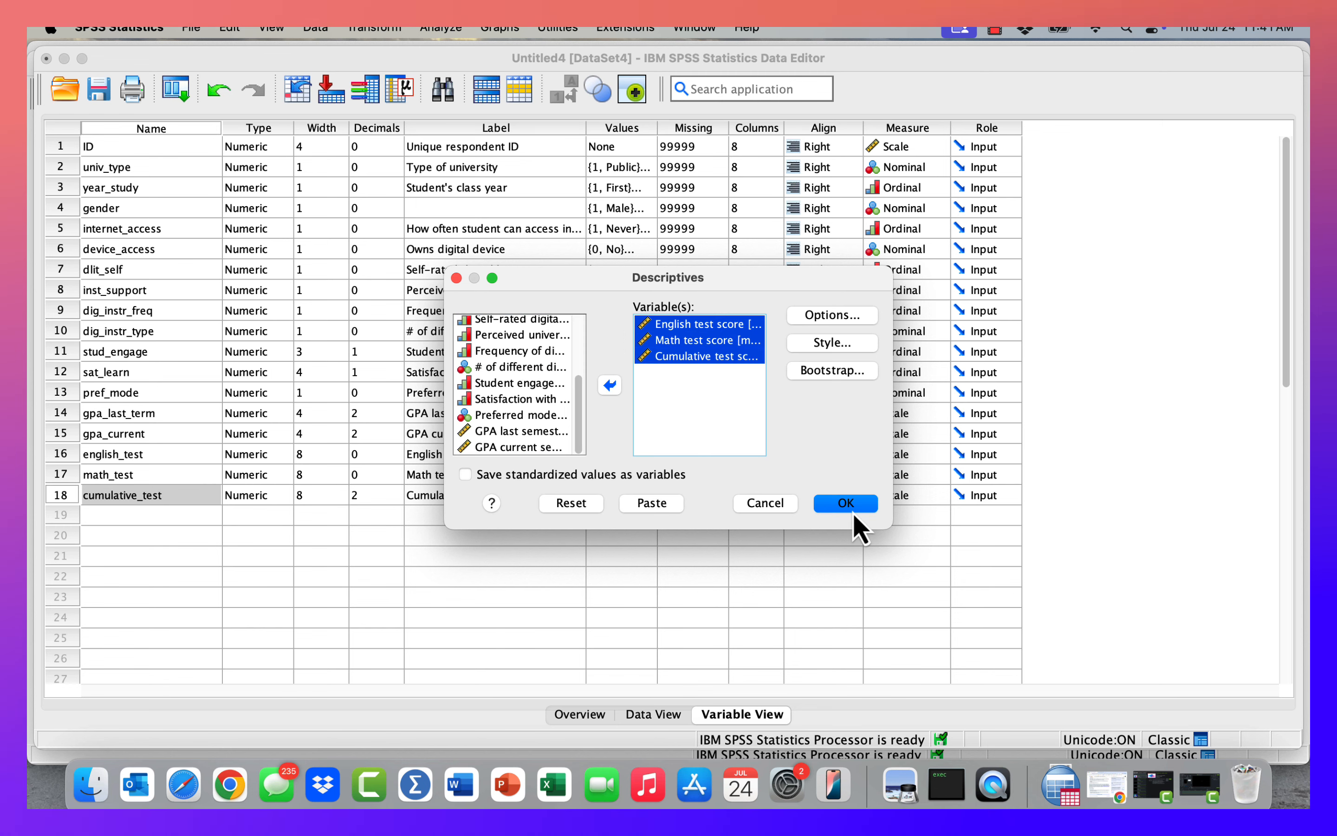
left_click(852, 506)
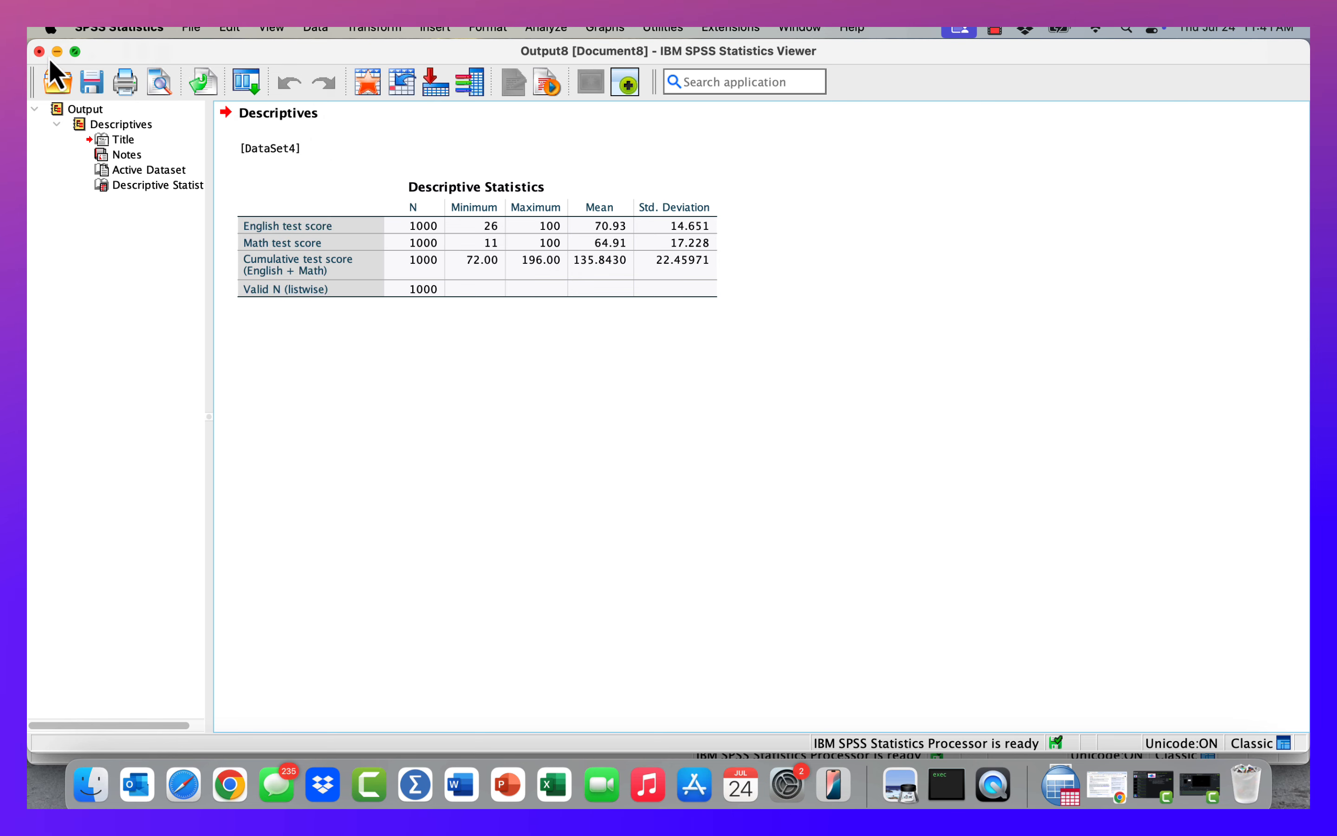
Close the output viewer without saving it.
key("super+w")
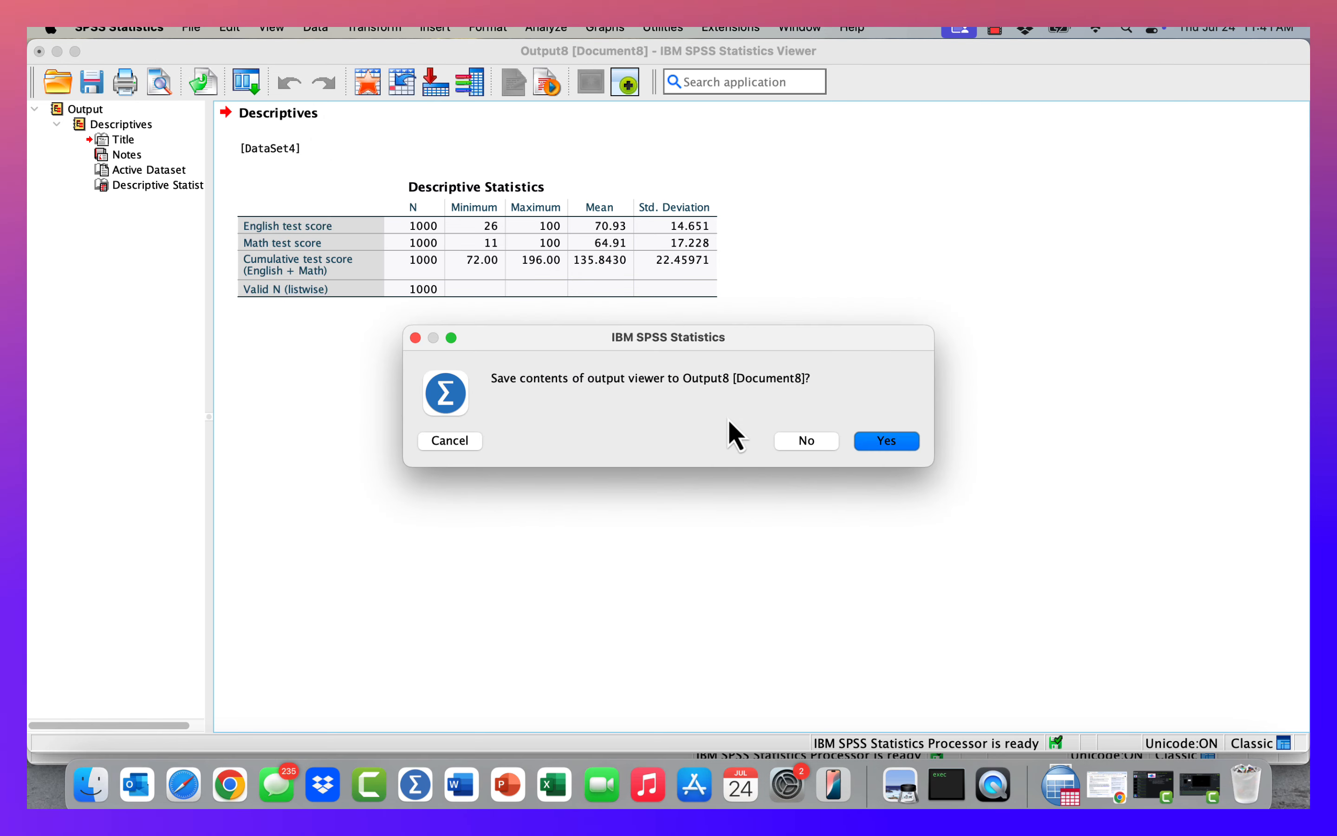
left_click(796, 443)
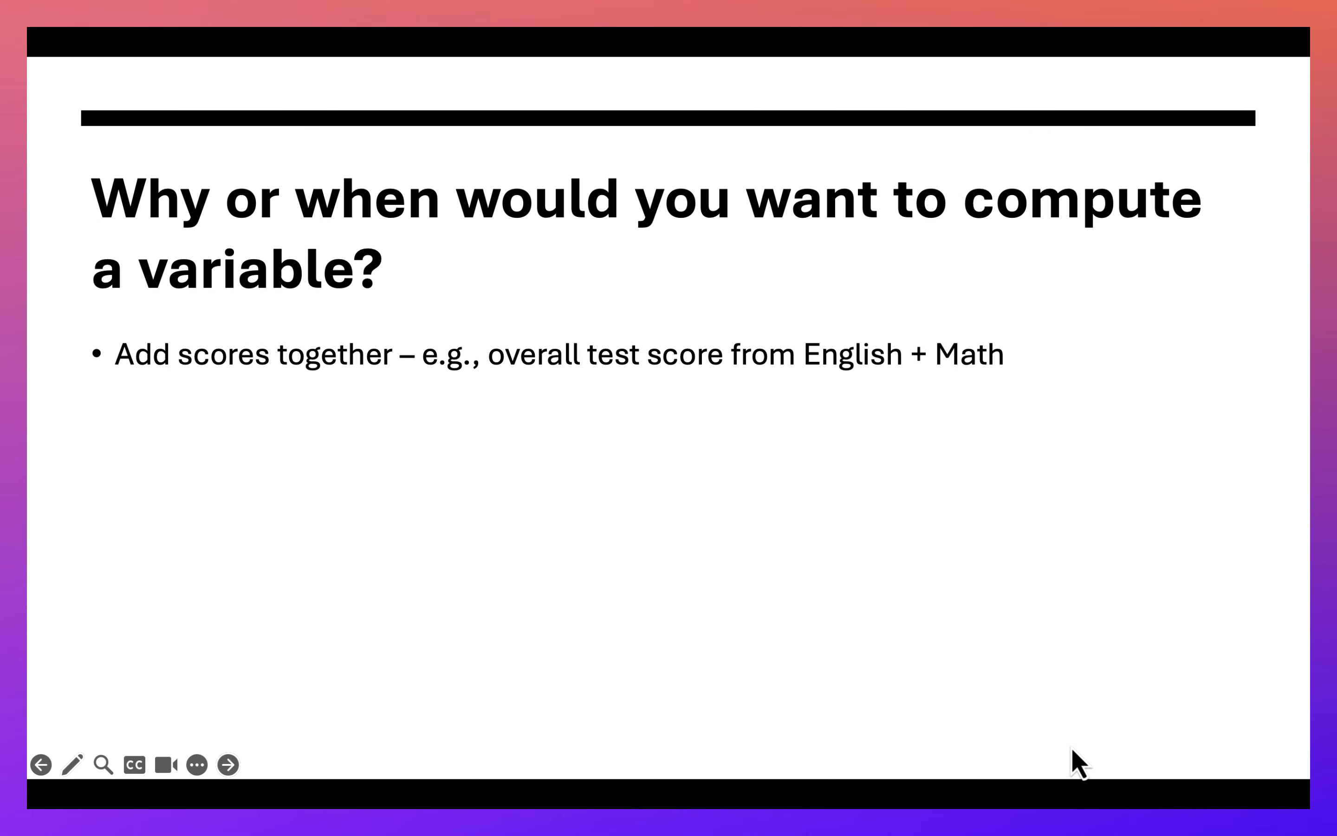
key("Right")
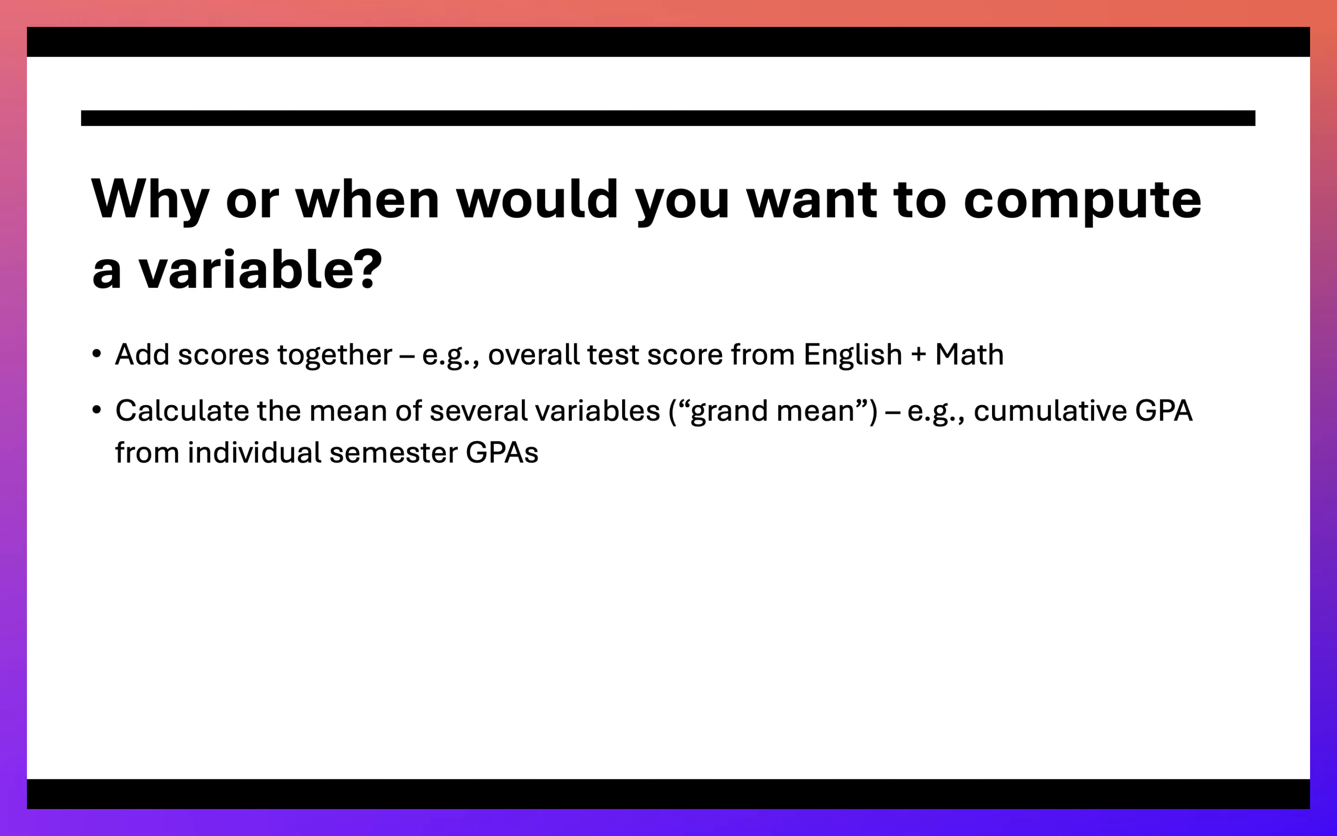
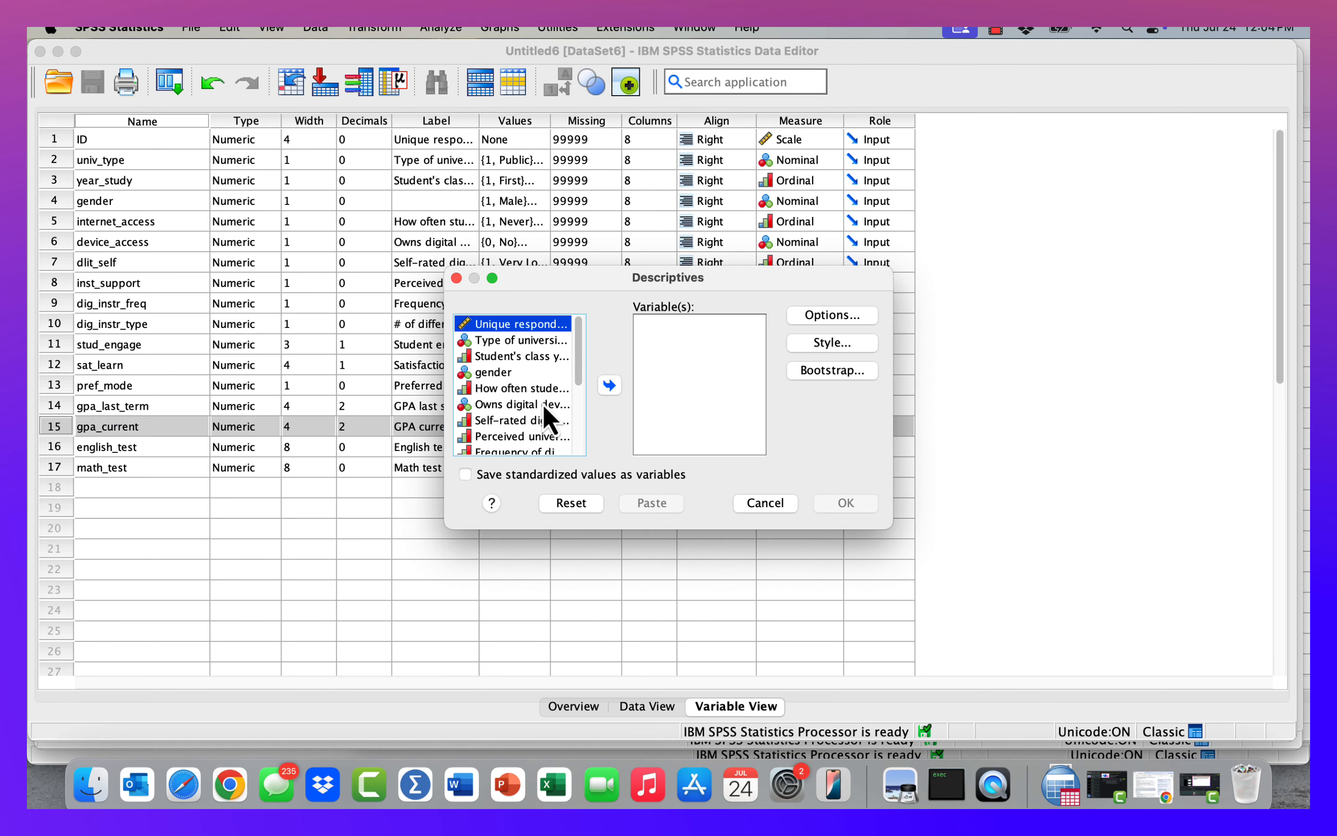
Run Descriptives on the GPA current semester variable and close the output viewer.
left_click(579, 392)
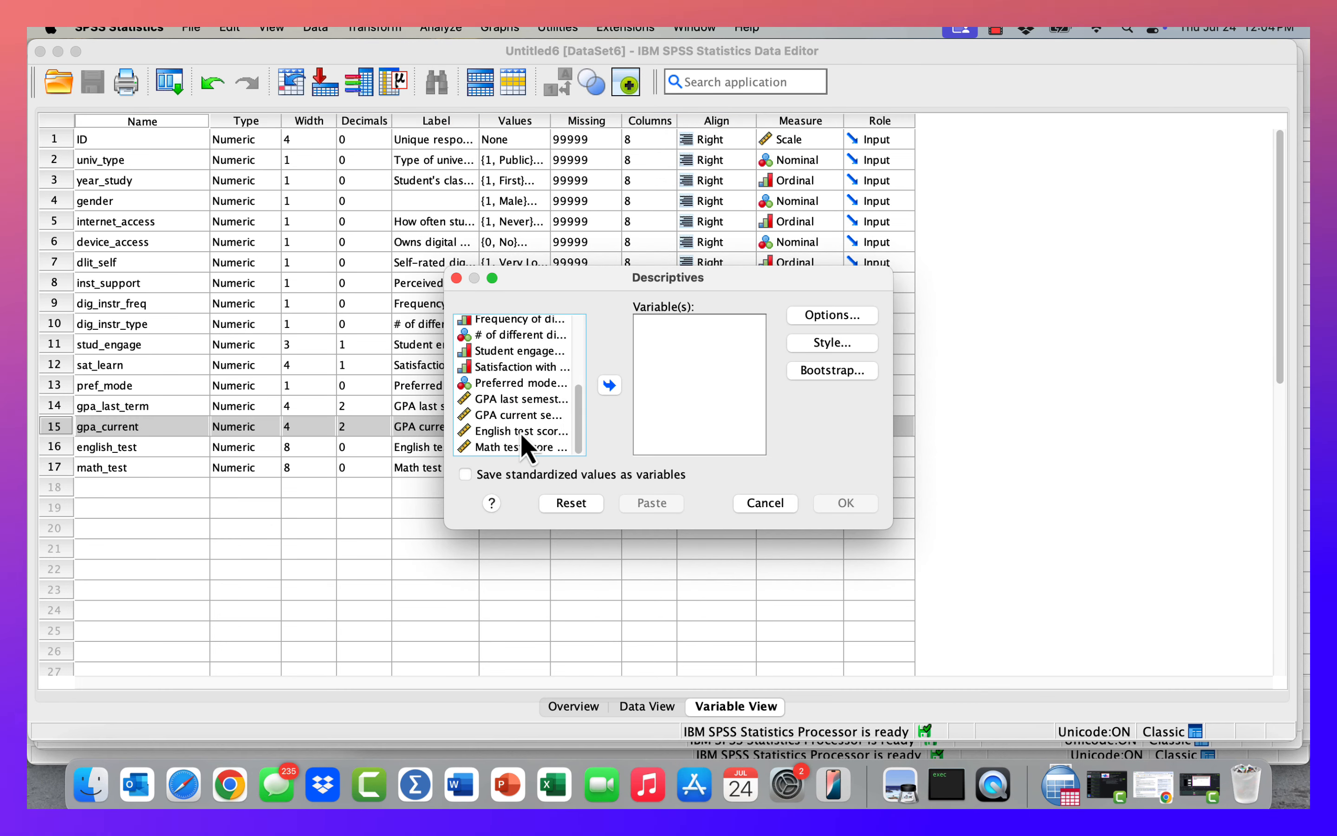
left_click(514, 416)
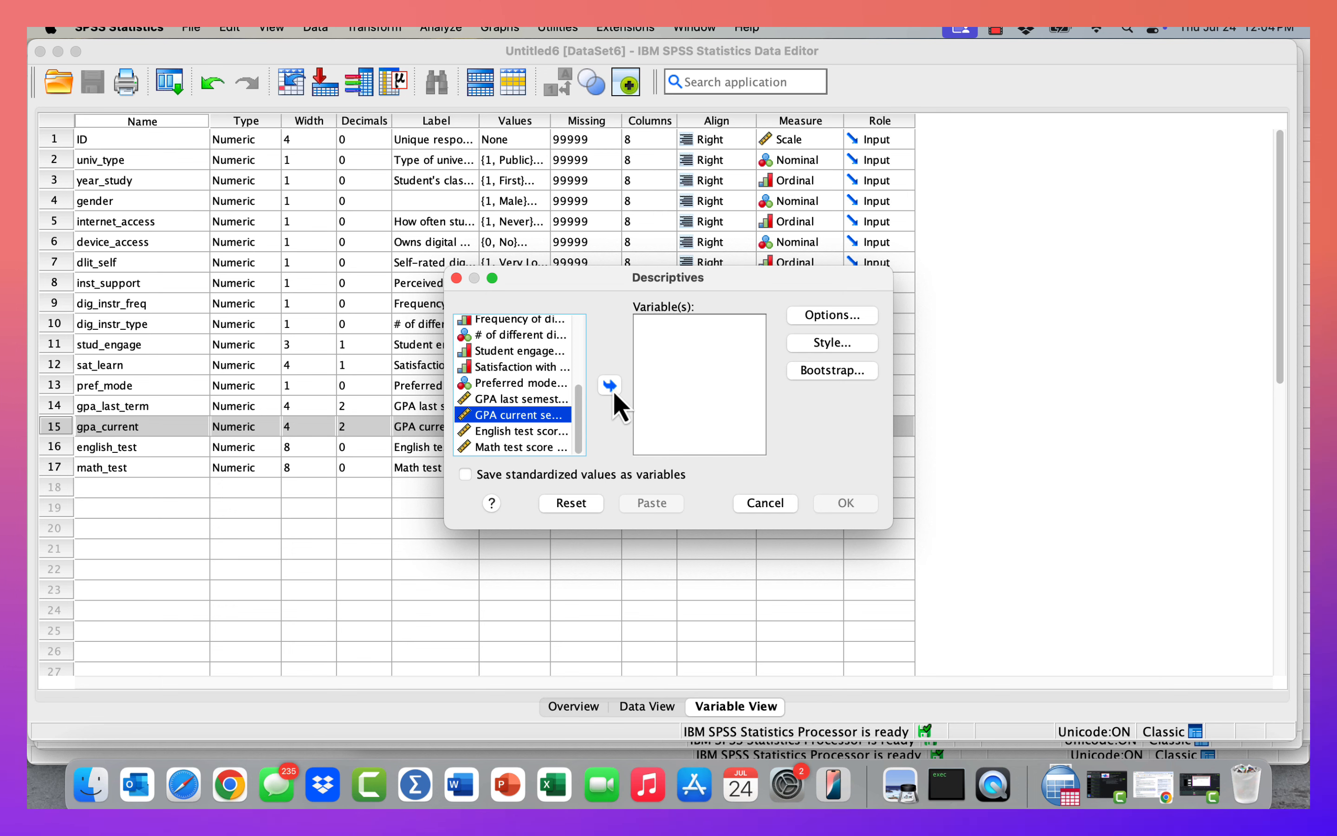
left_click(611, 387)
left_click(847, 503)
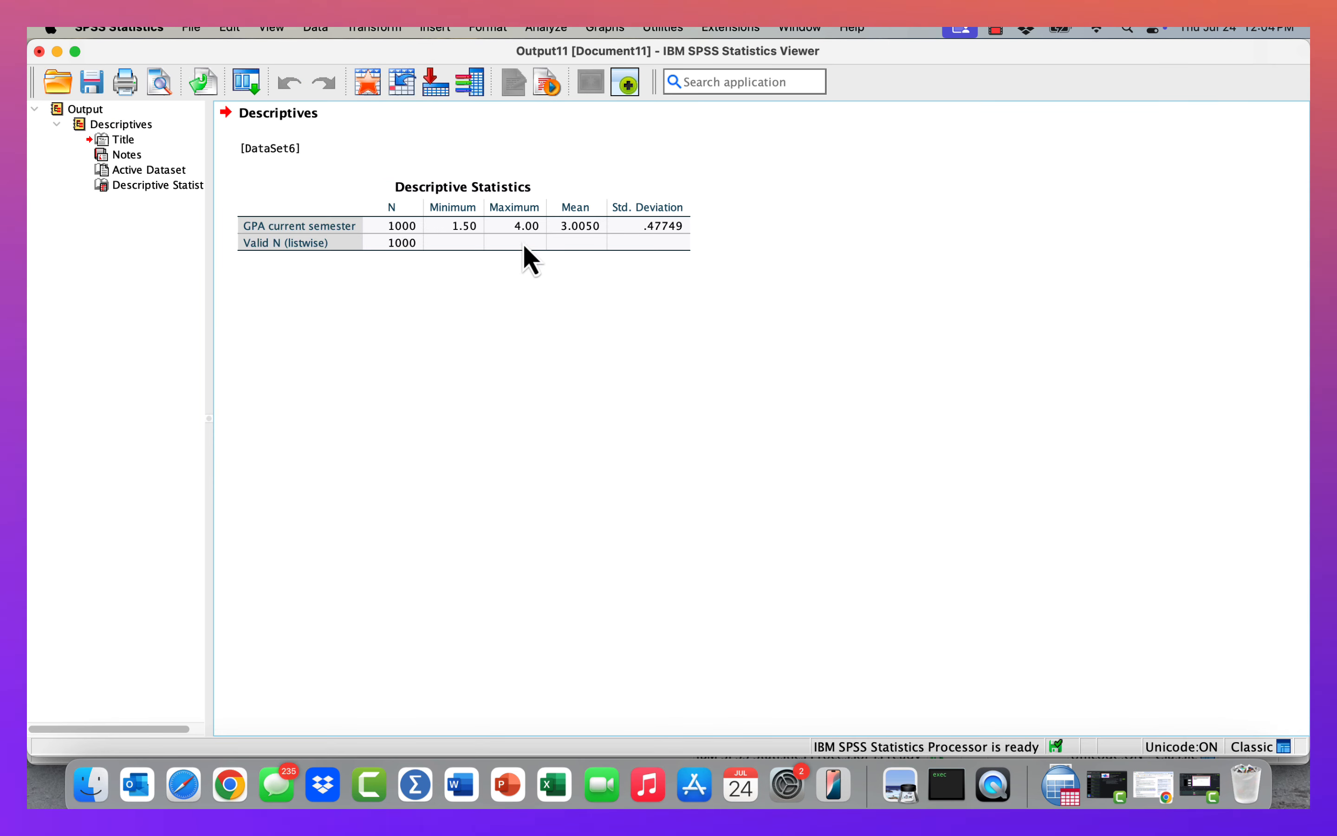
left_click(576, 243)
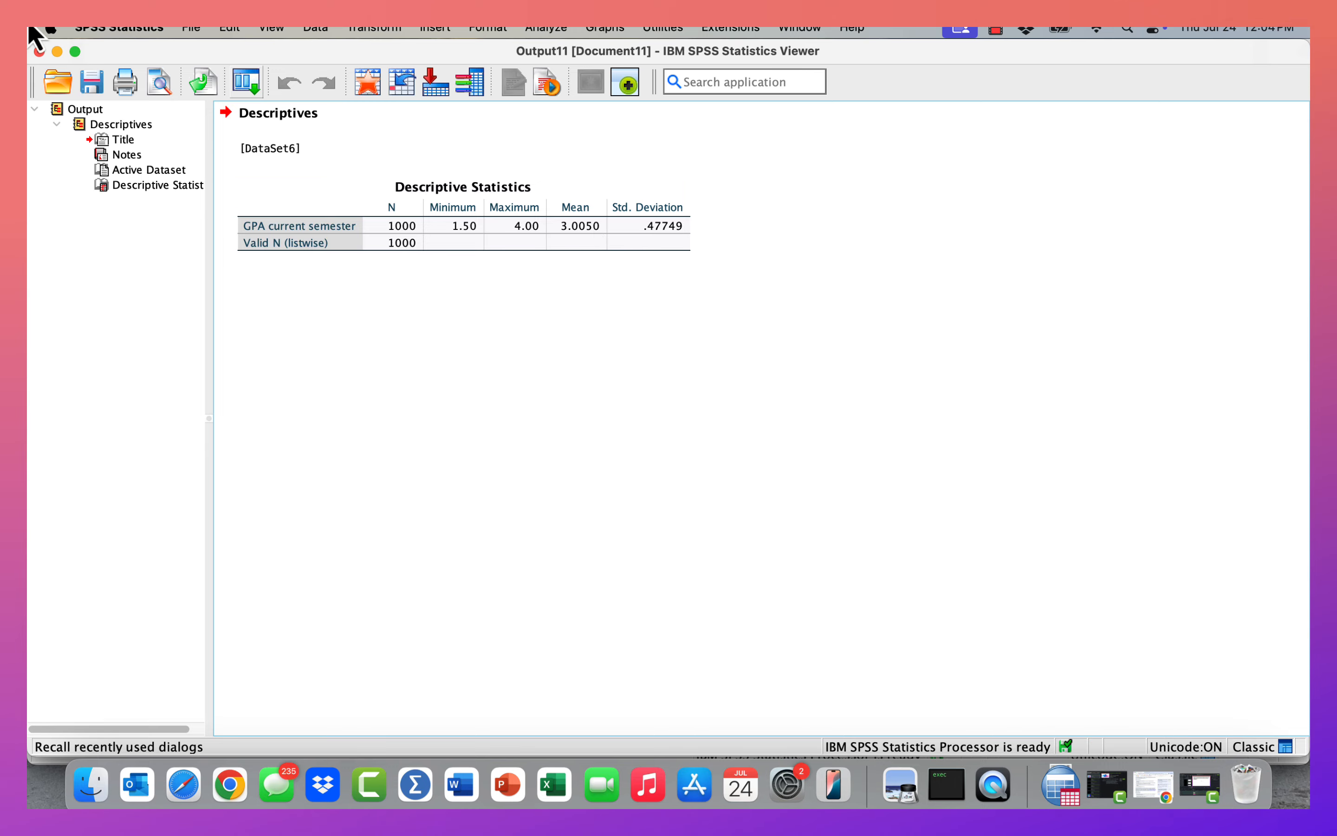
left_click(57, 52)
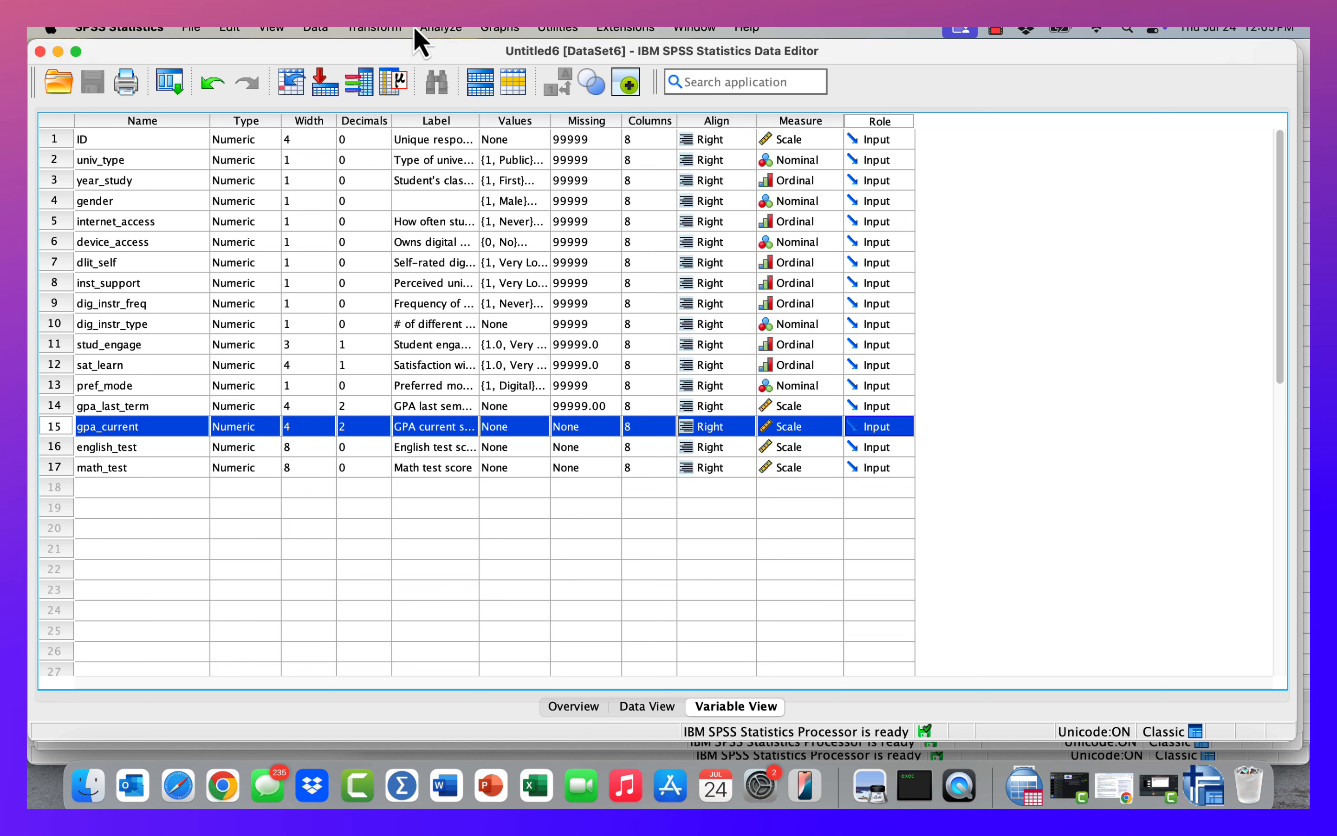
Open Recode into Different Variables and set GPA current semester as the numeric input variable.
left_click(399, 31)
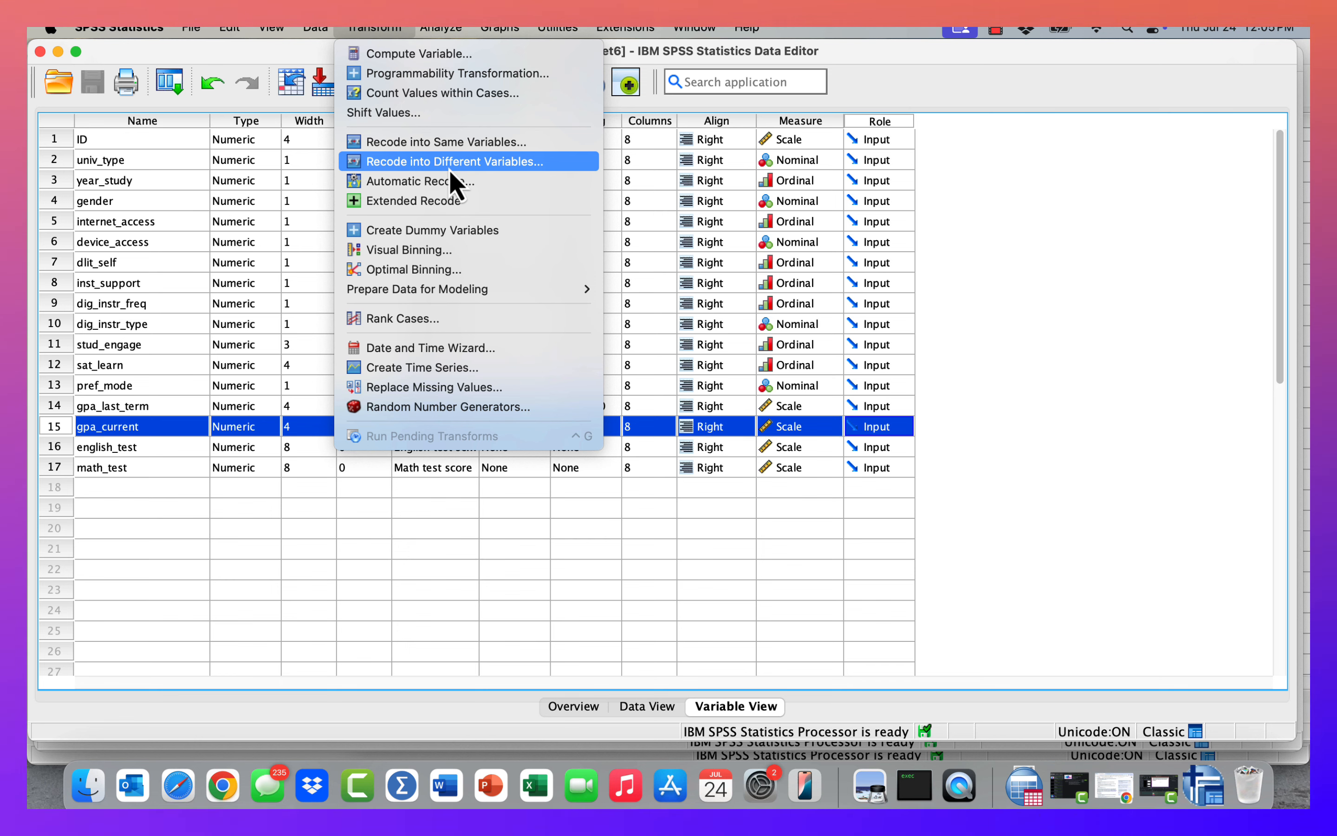
left_click(448, 167)
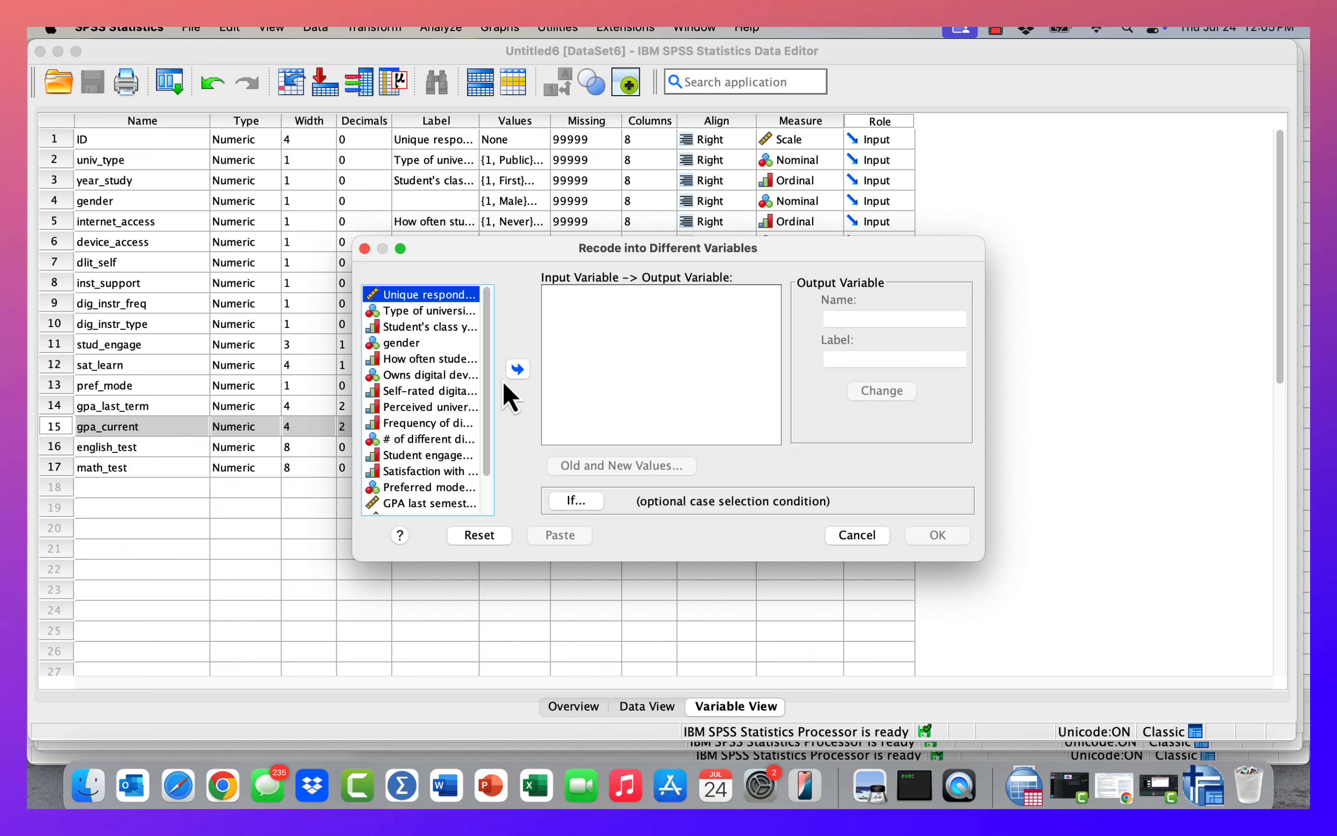
left_click_drag(485, 389, 486, 462)
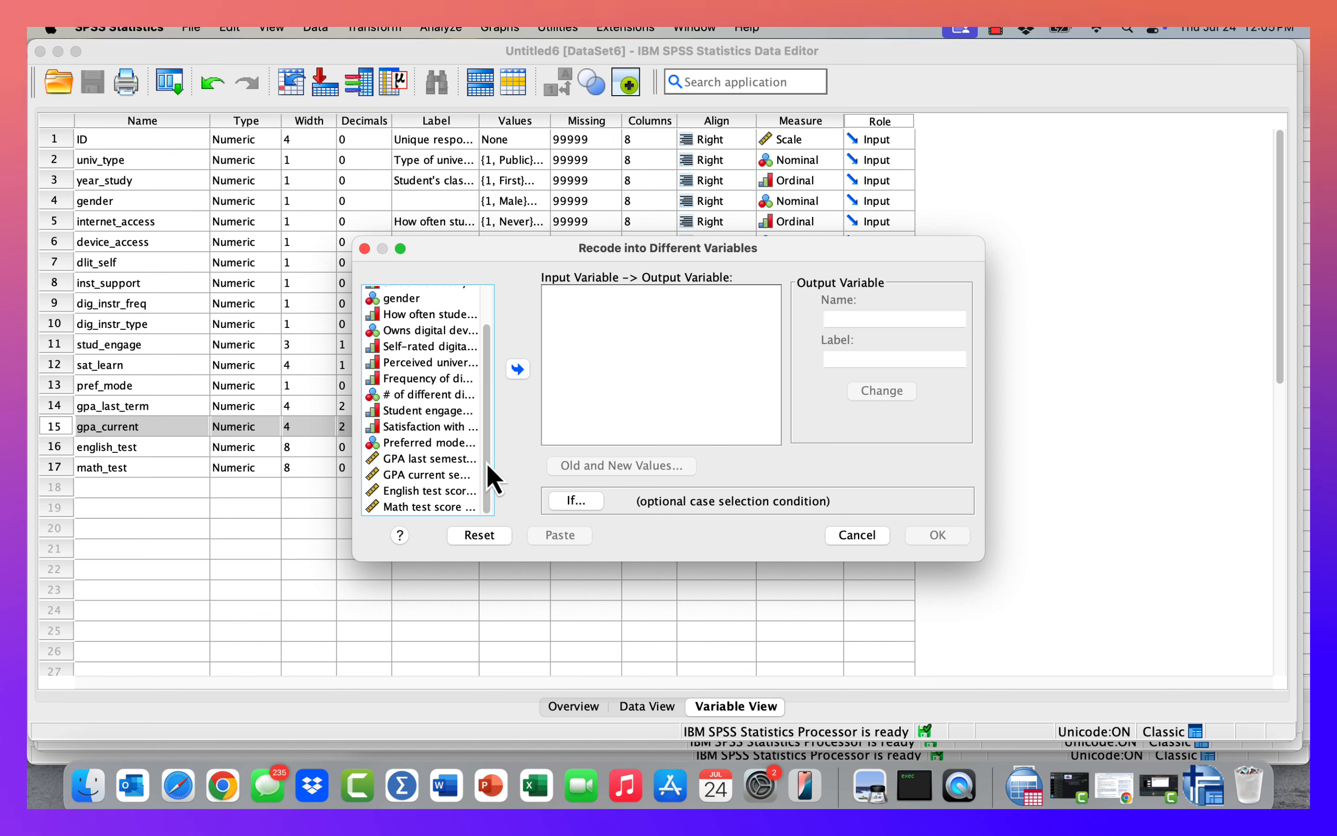
left_click(431, 477)
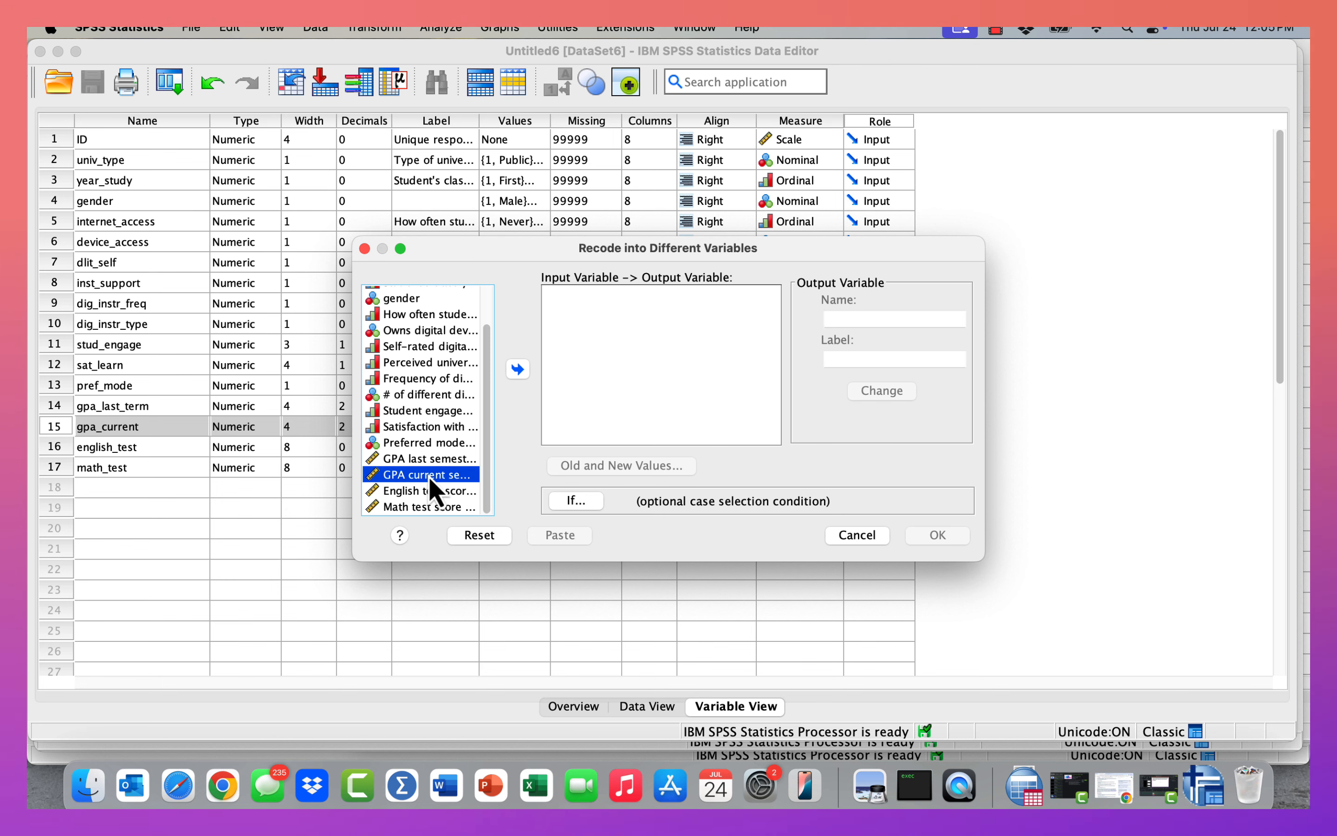
left_click(517, 370)
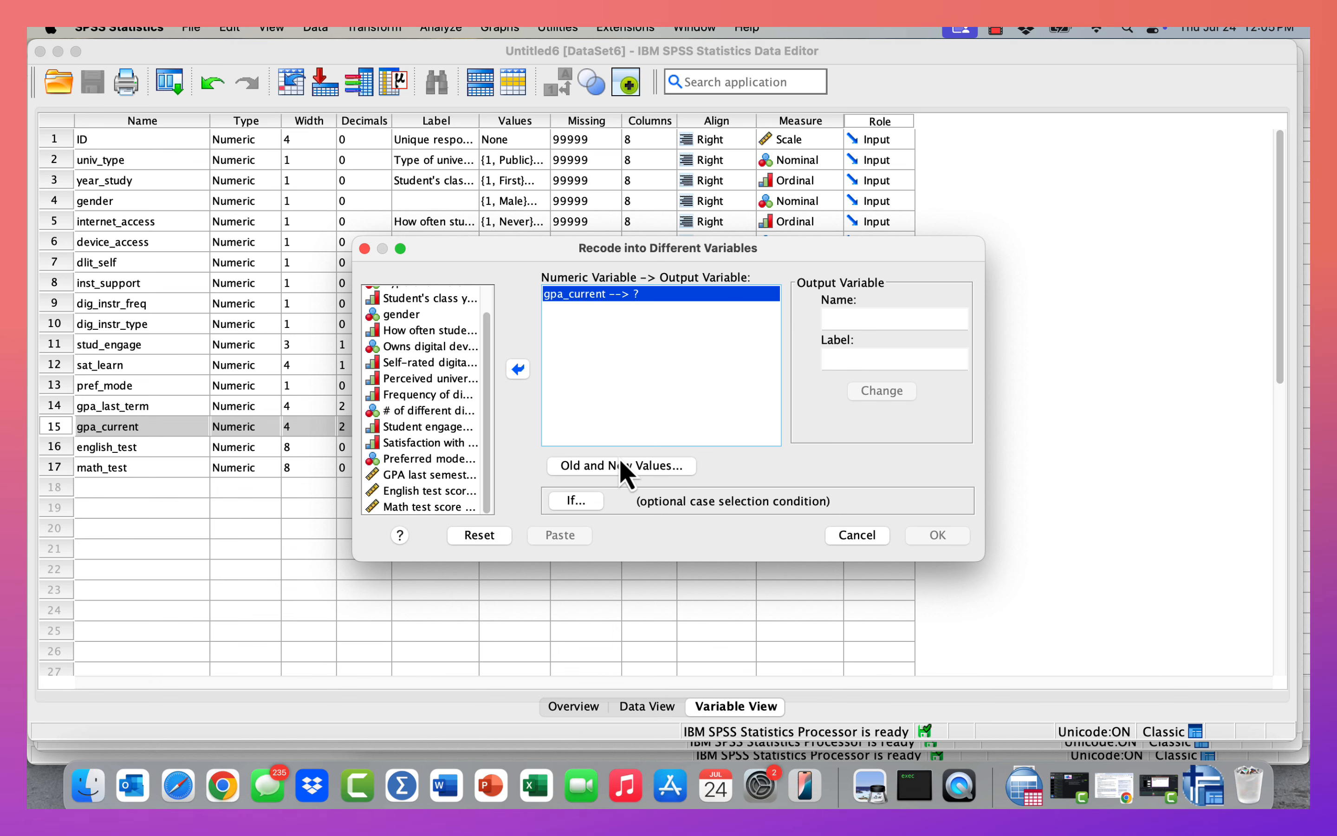
In Old and New Values, map the range 3.005 through highest to a new value of 1.
left_click(610, 474)
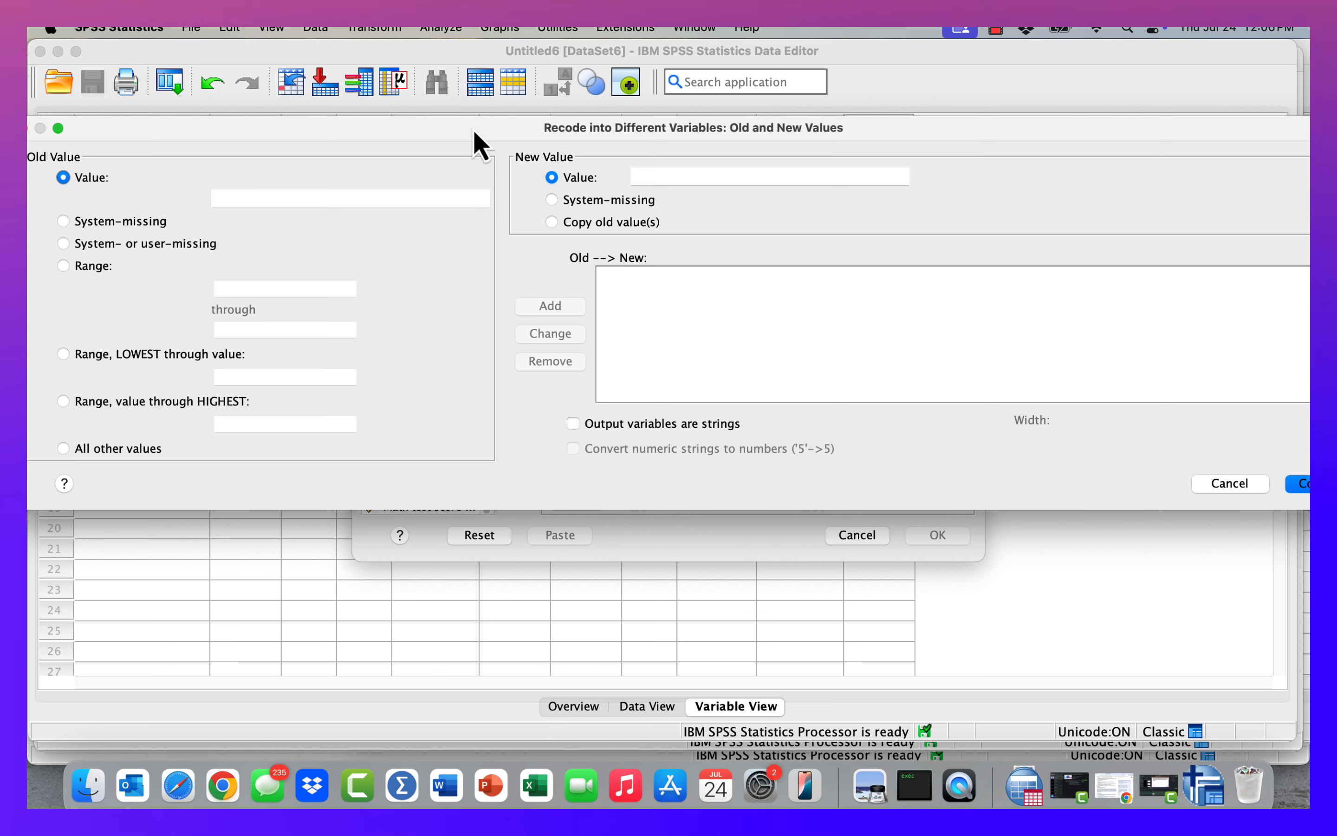
left_click_drag(480, 130, 553, 141)
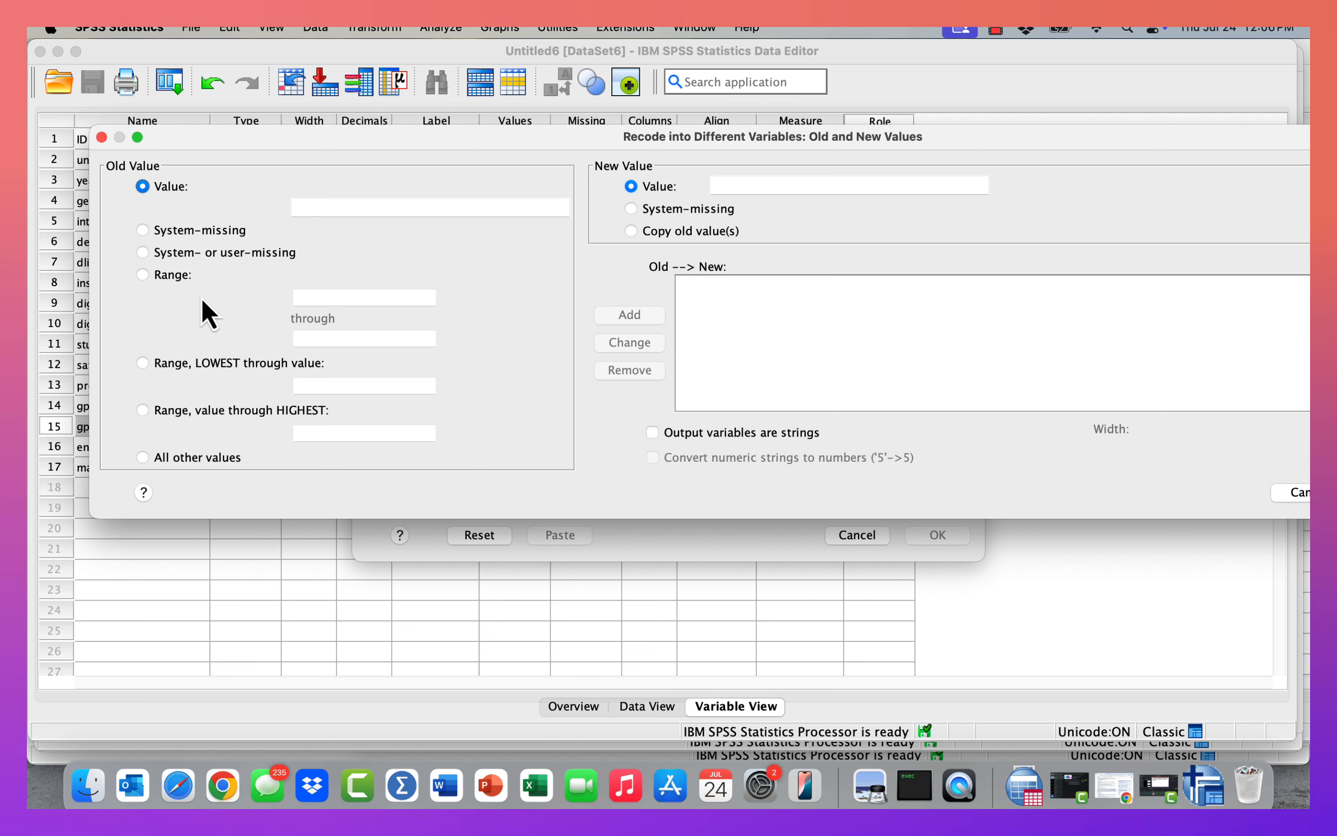
left_click(142, 412)
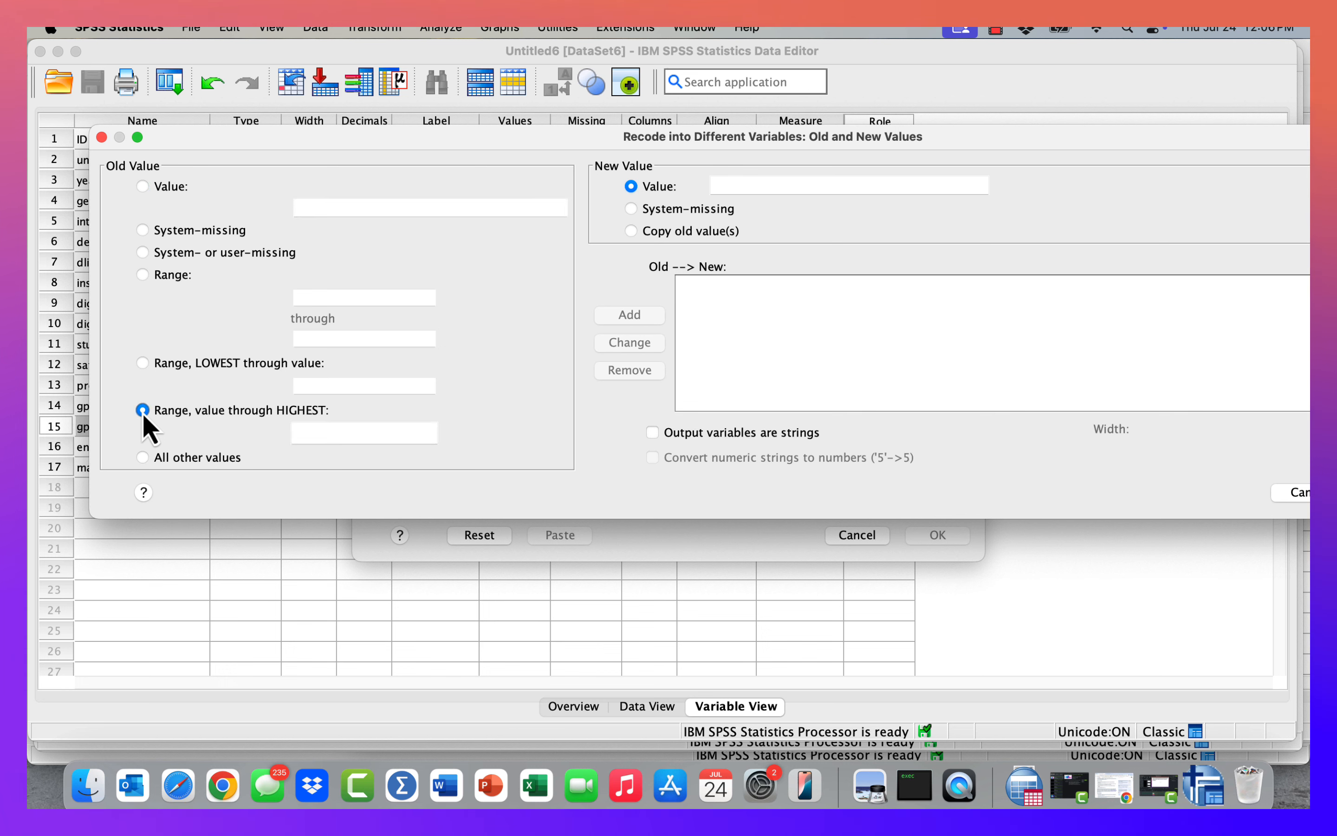
left_click(308, 433)
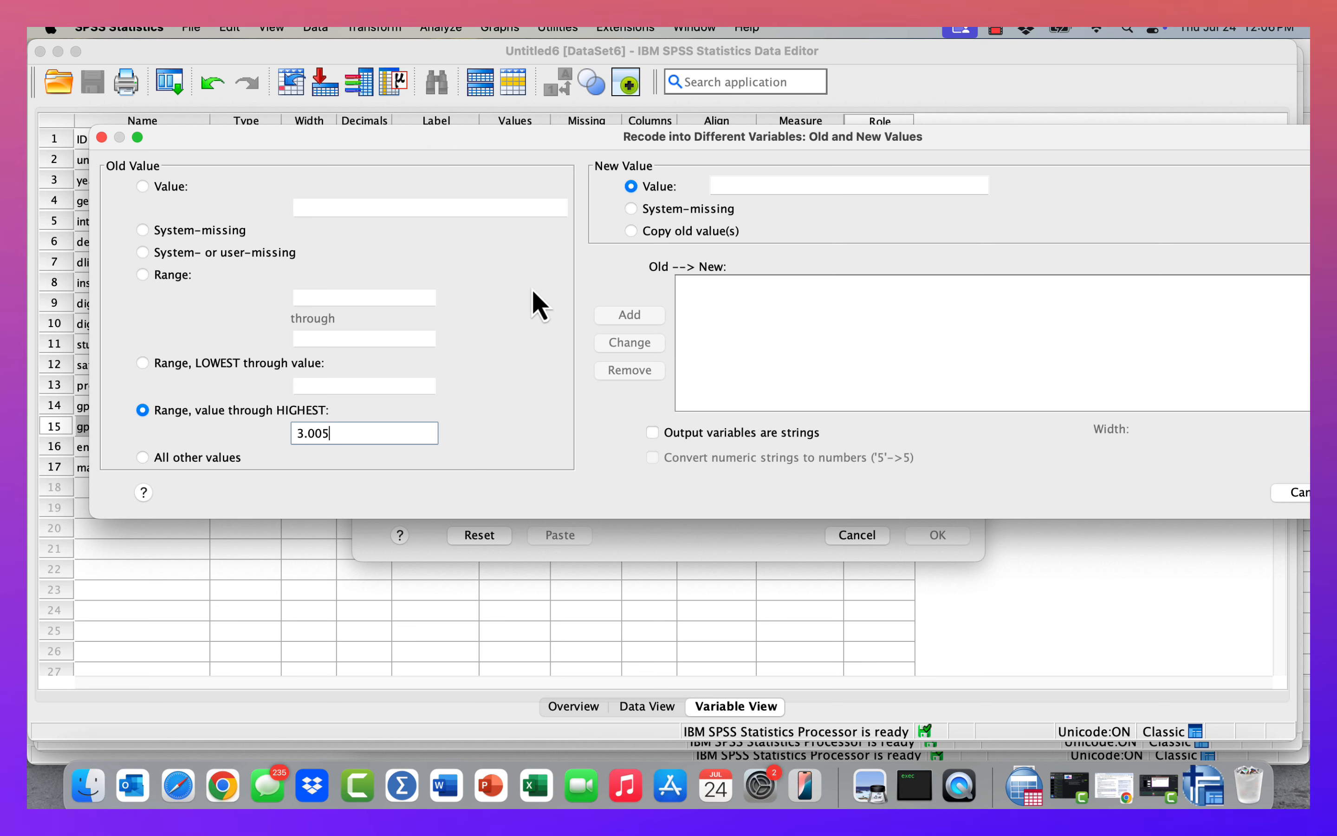
left_click(747, 185)
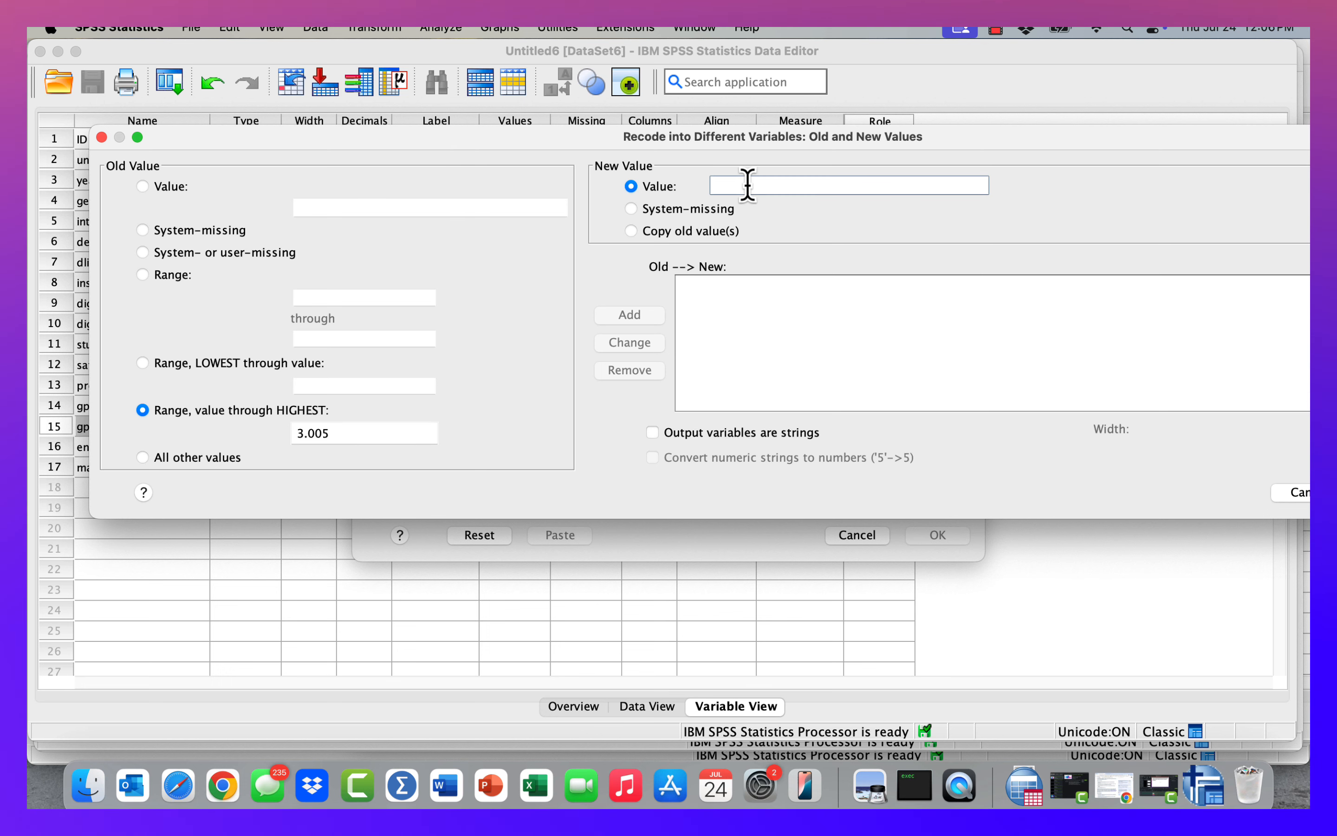
type("1")
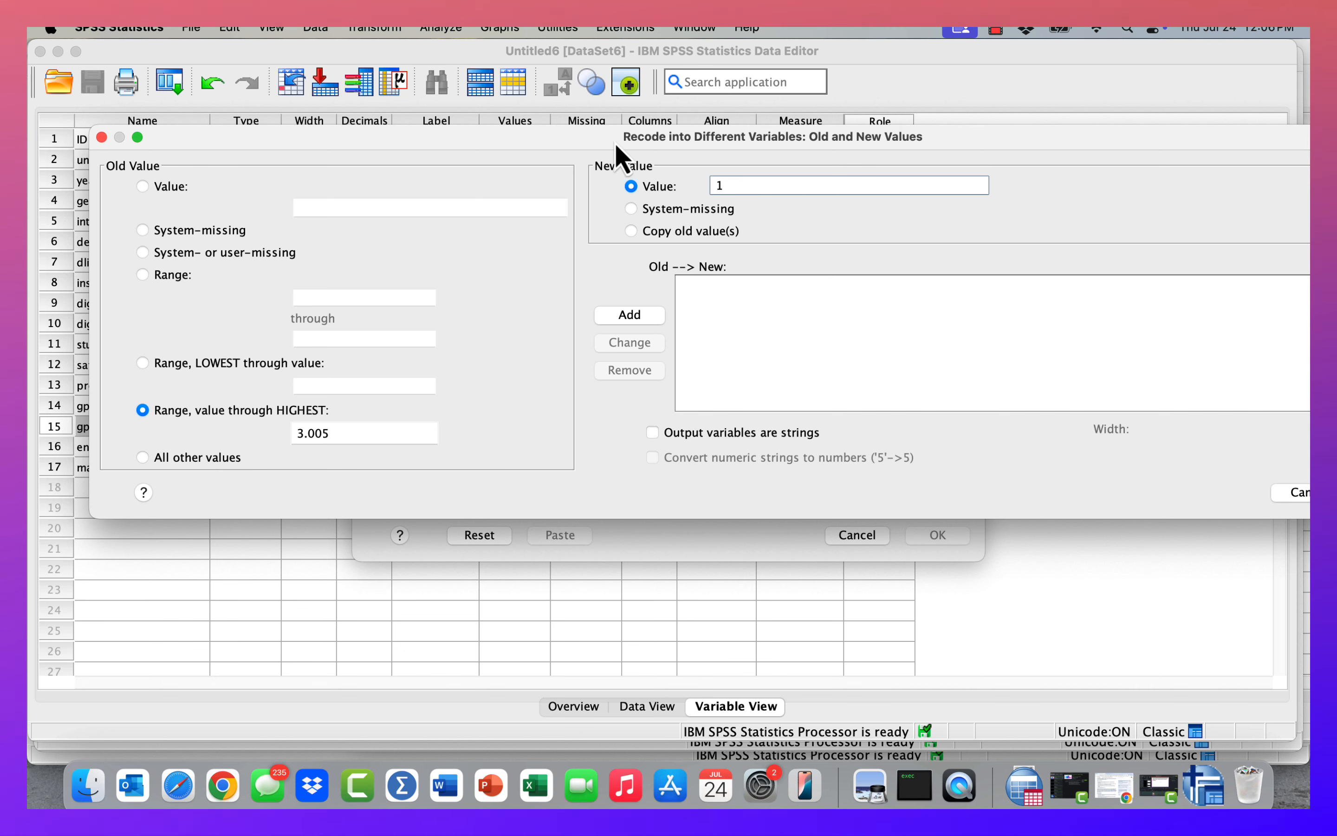
left_click_drag(550, 145, 432, 138)
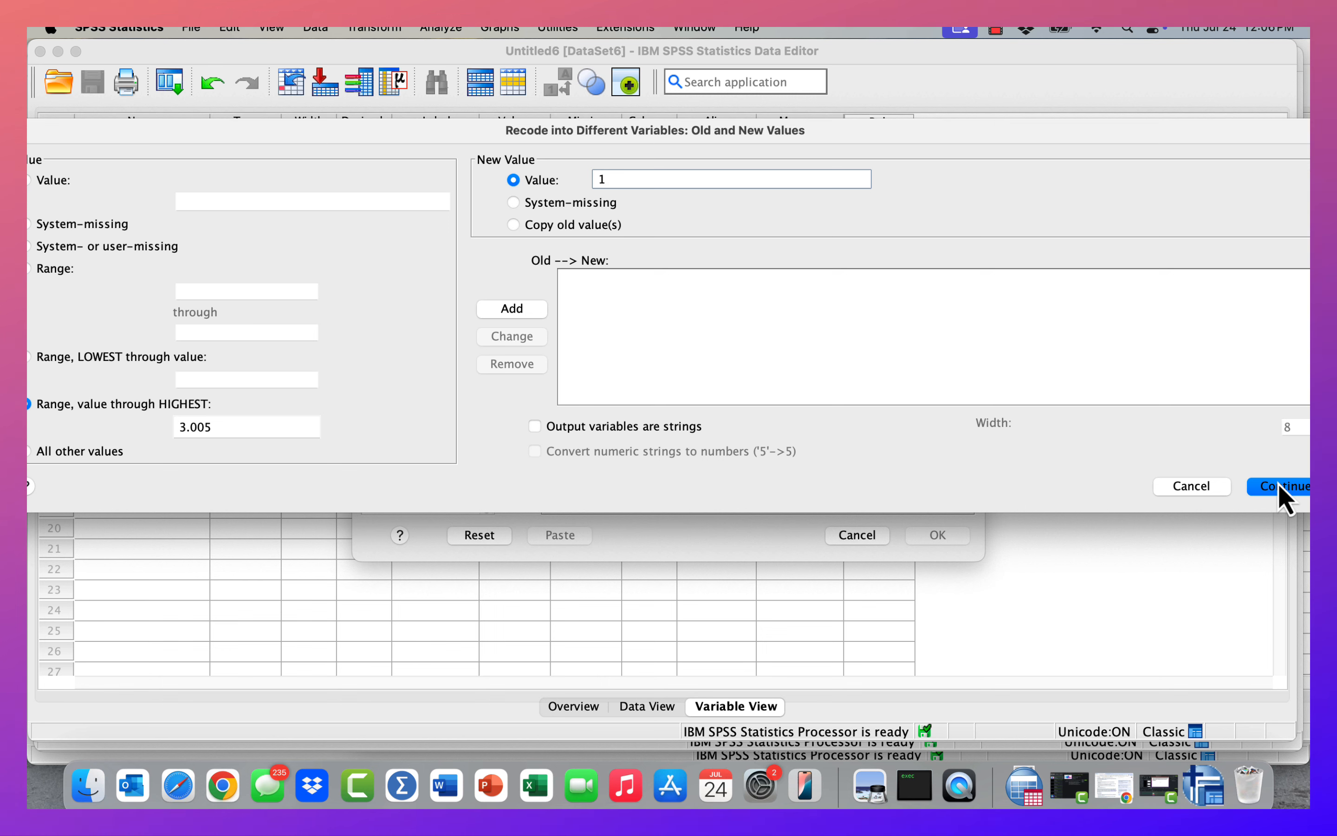
left_click(521, 308)
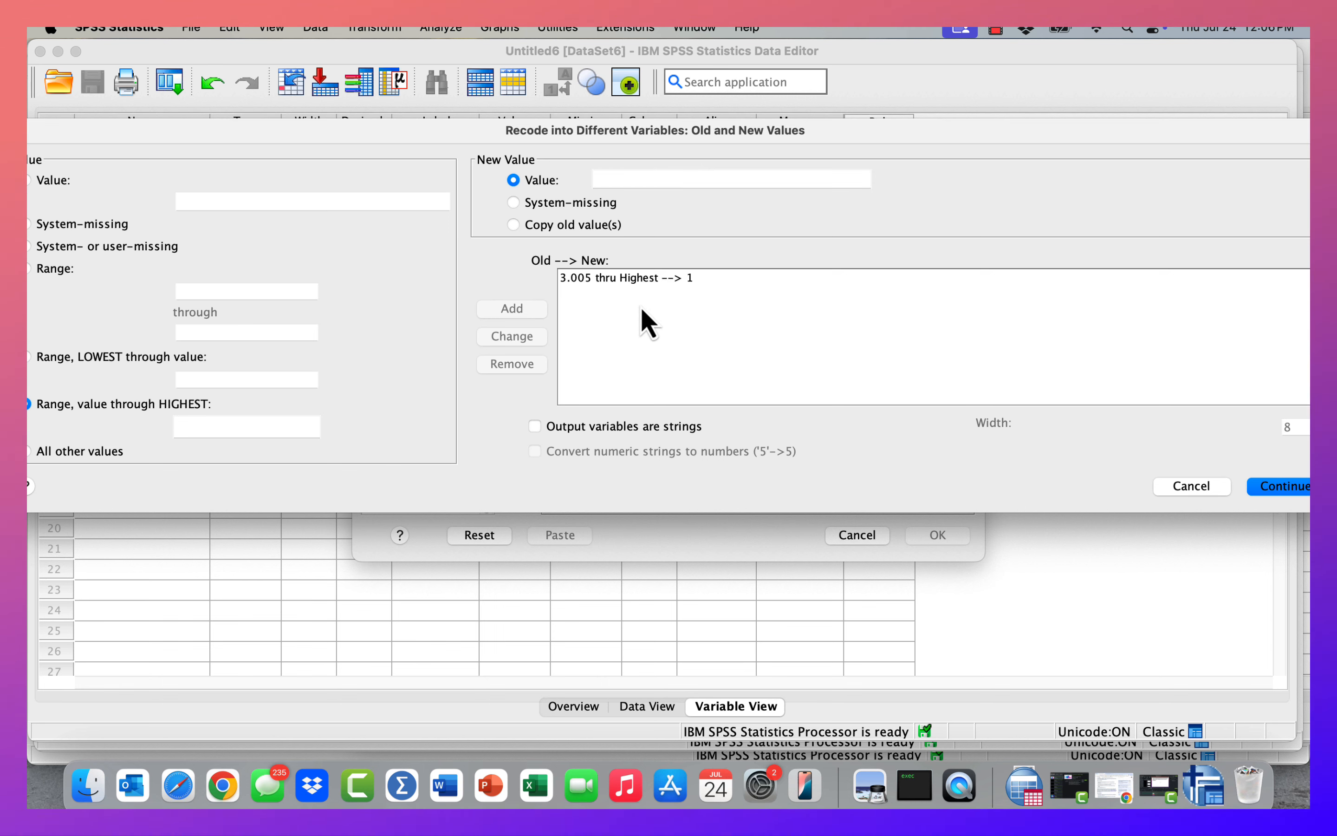
Add an all-other-values mapping to 1 and remove it again.
left_click(637, 279)
left_click_drag(438, 128, 504, 126)
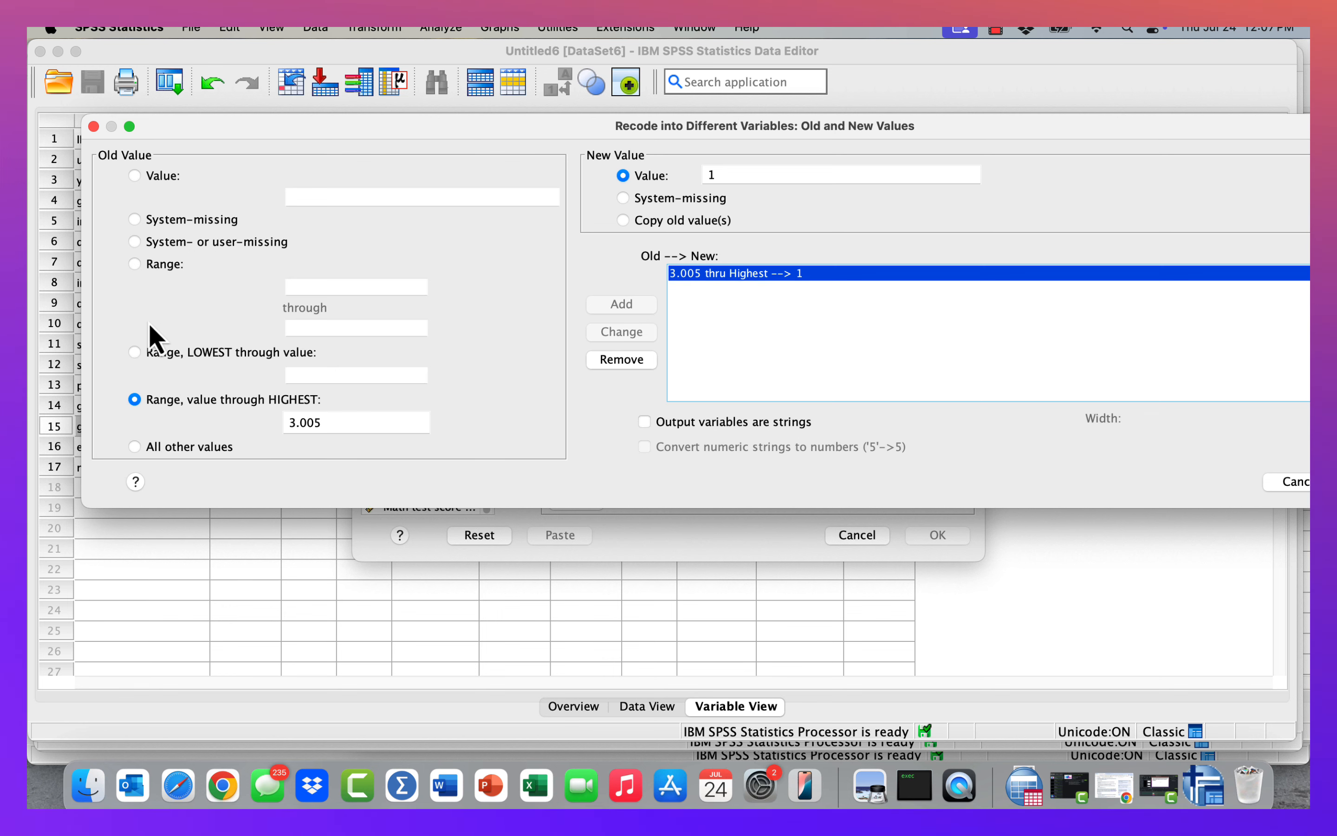
left_click(234, 354)
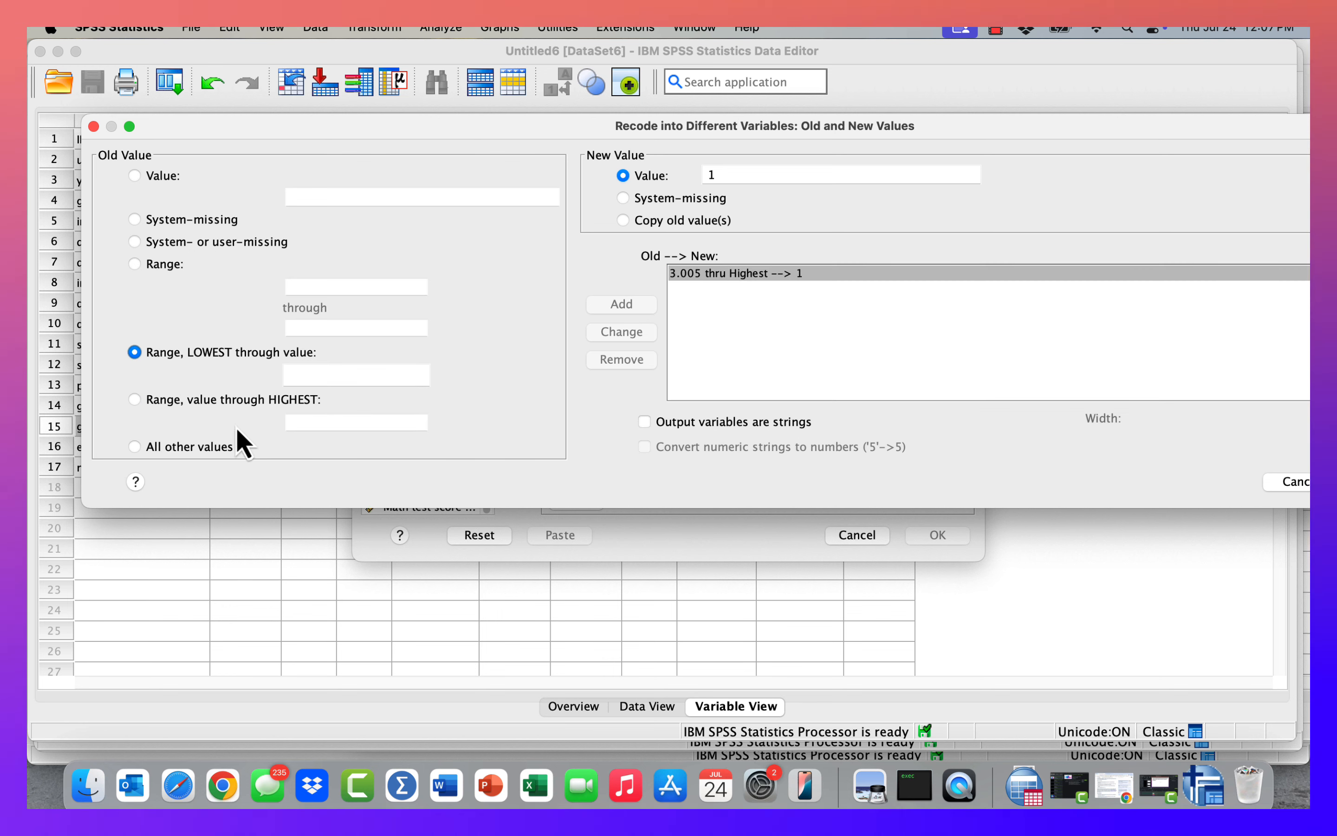
left_click(134, 448)
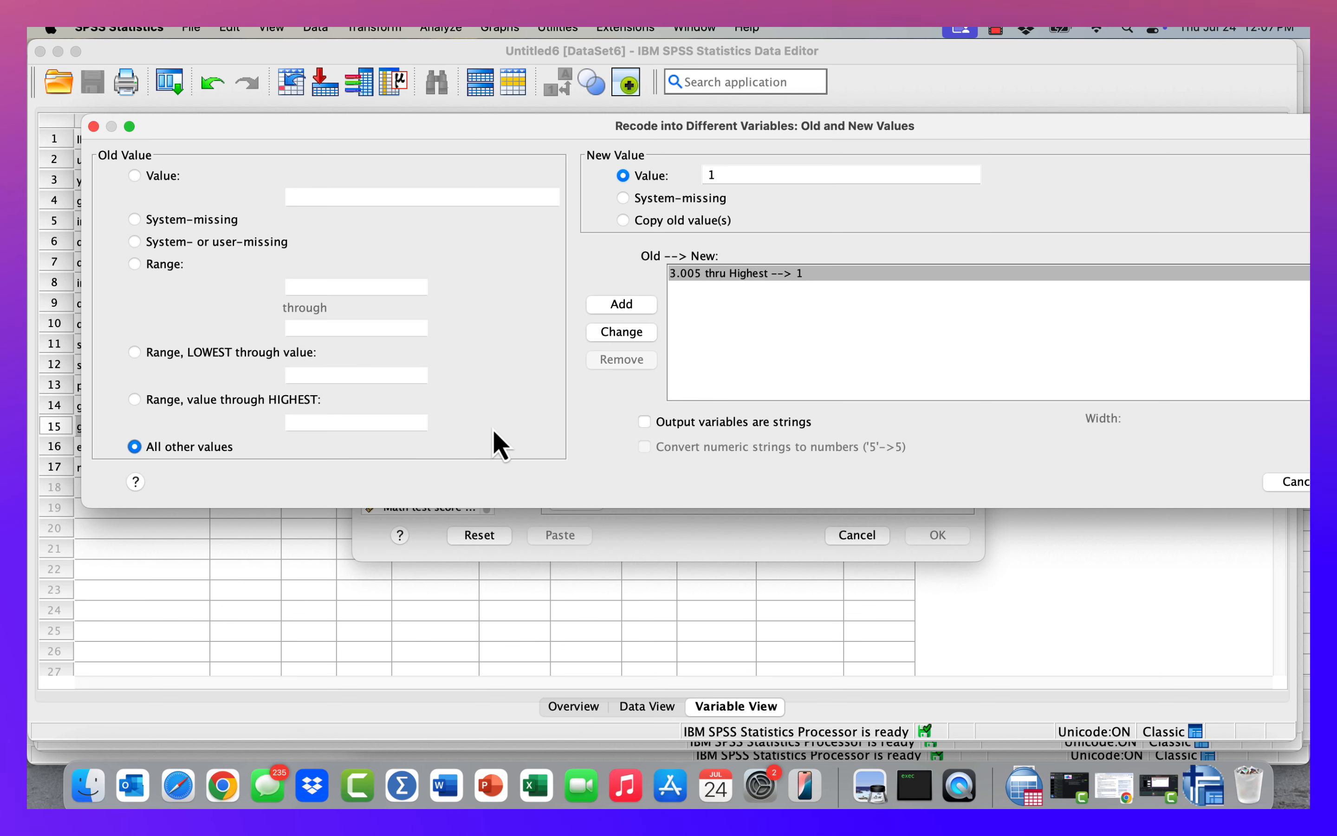
left_click(629, 310)
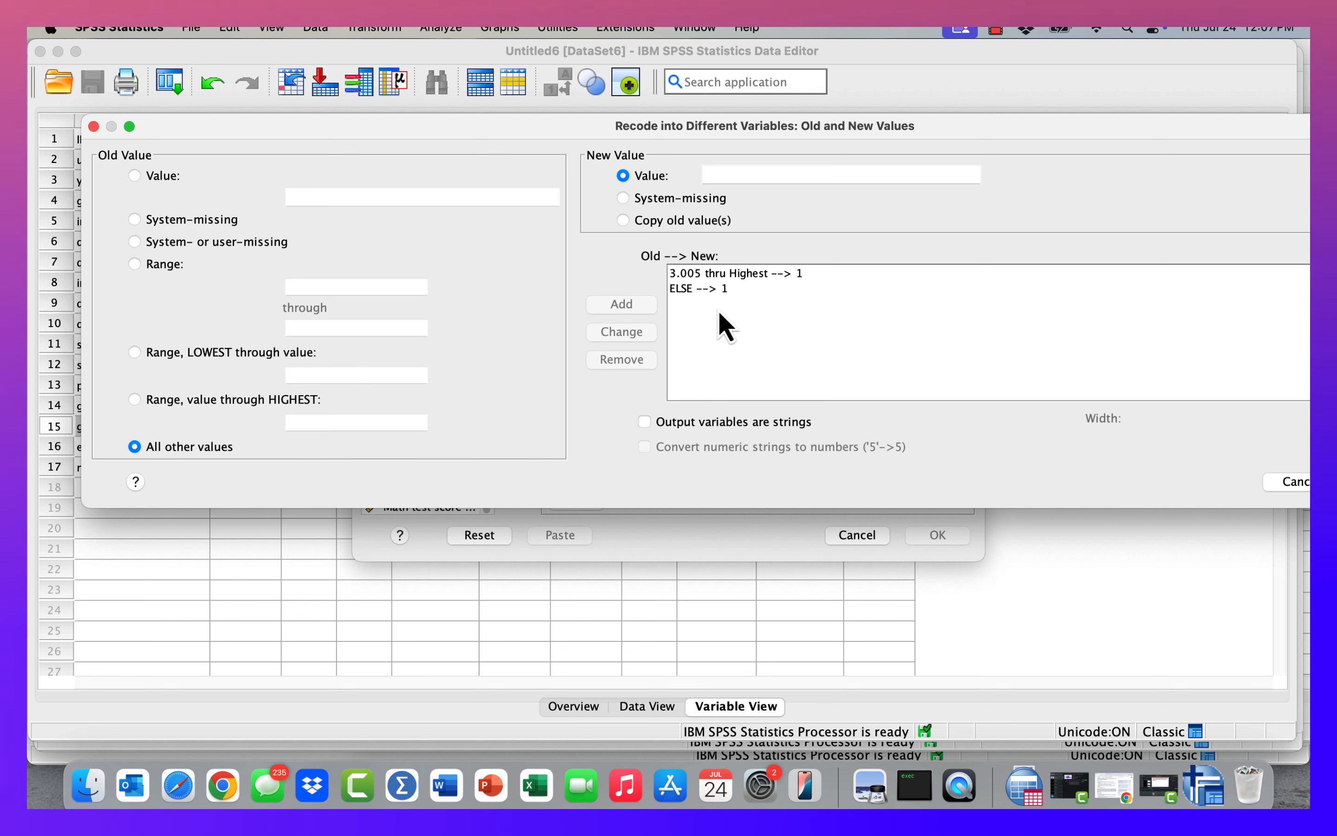
left_click(697, 288)
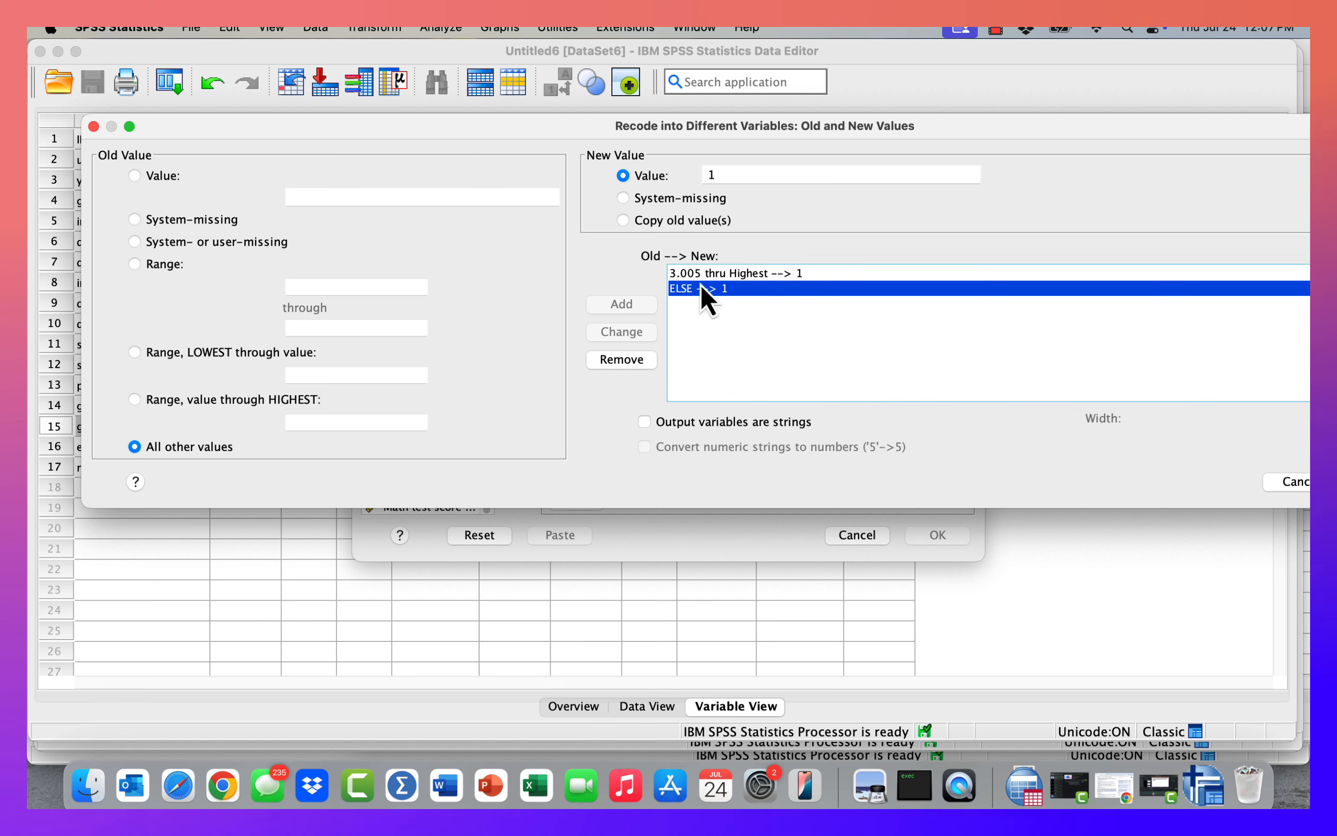
left_click(623, 376)
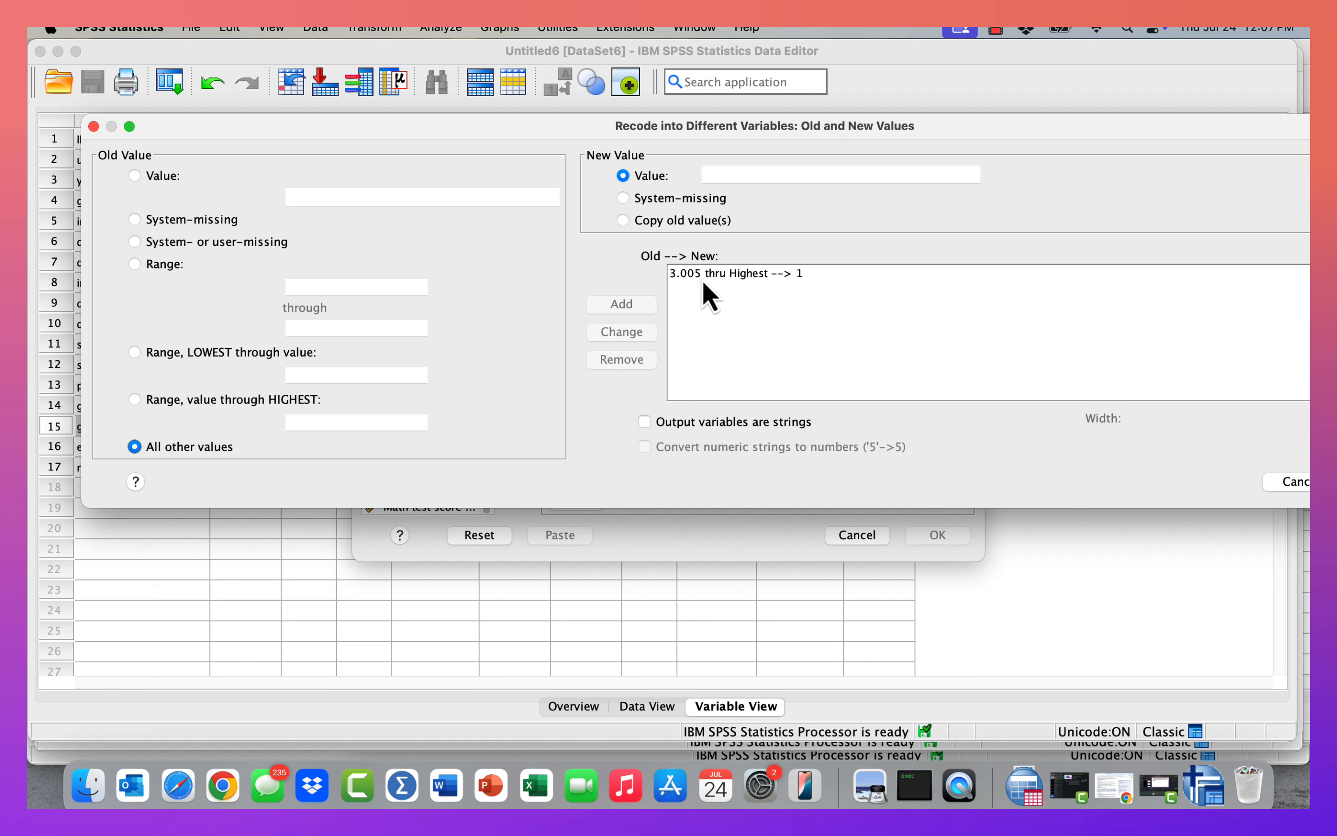
Map all other values to a new value of 0.
left_click(712, 175)
type("0")
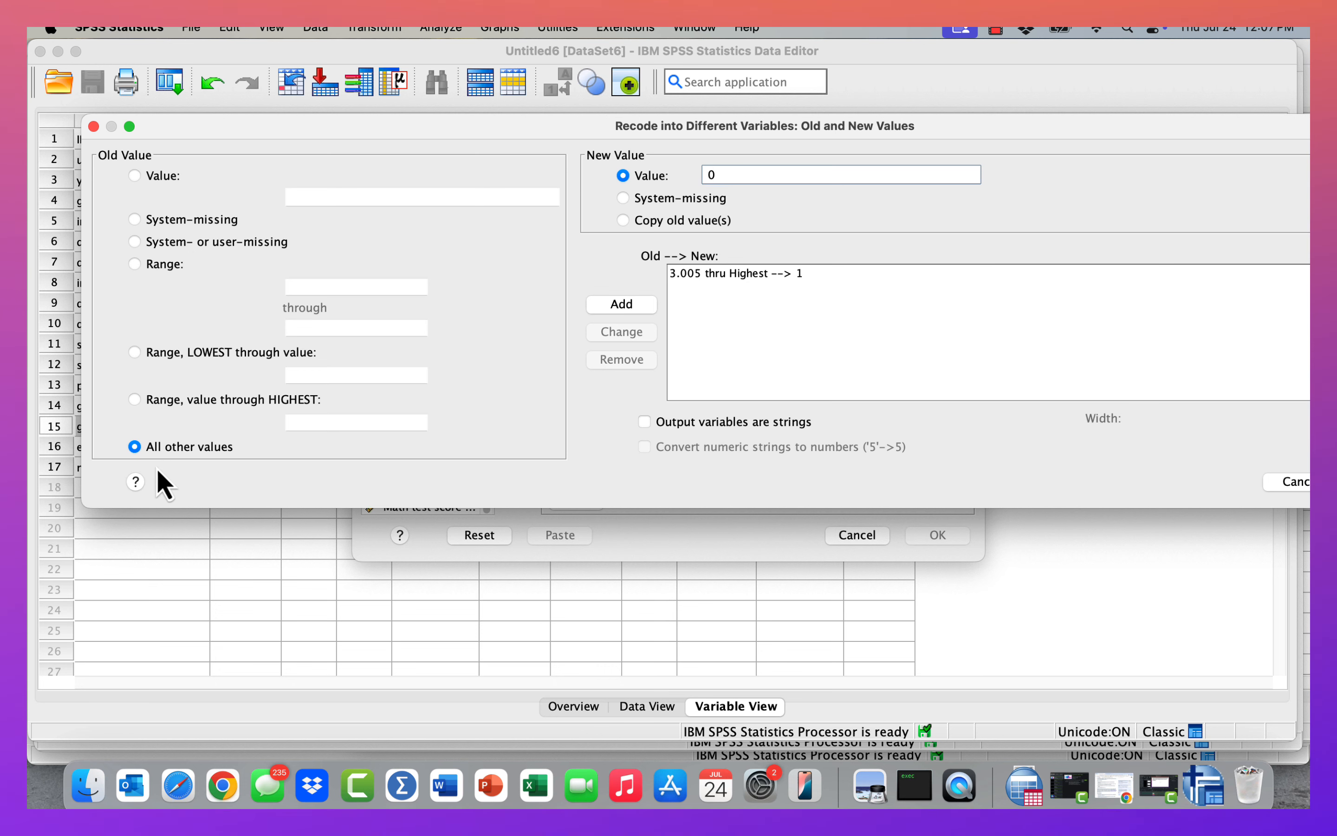
left_click(640, 310)
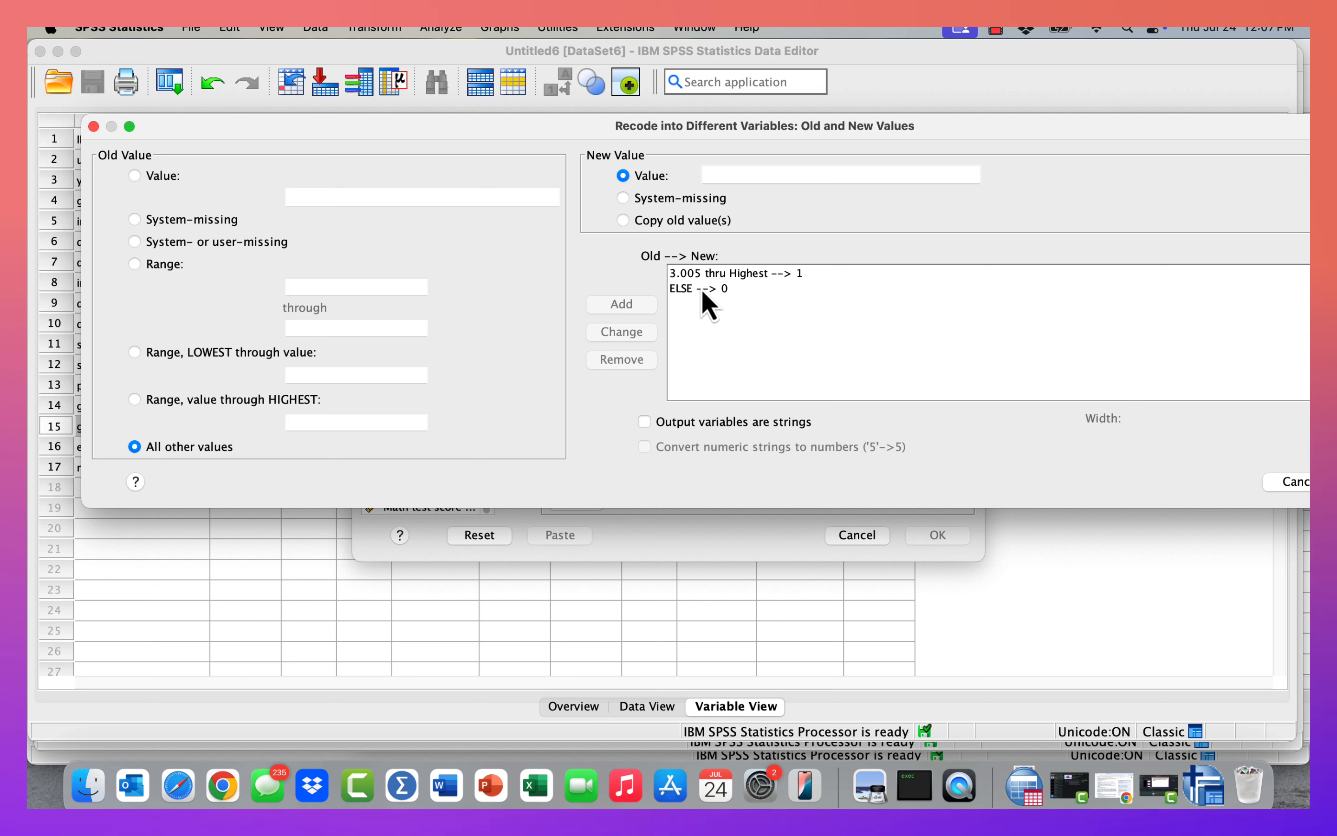
left_click(720, 290)
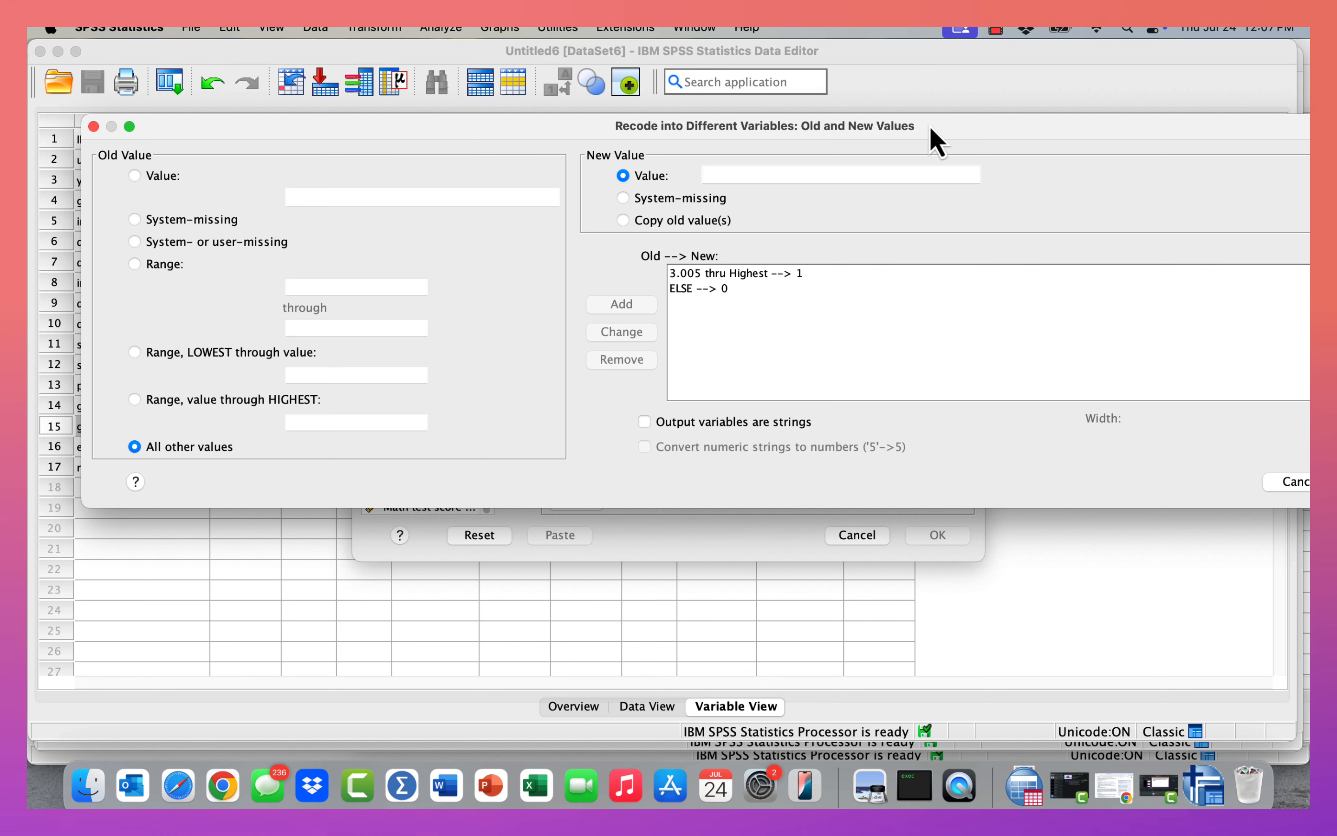
Try adding a system-missing to system-missing mapping, then confirm the old and new values.
left_click_drag(931, 127, 893, 127)
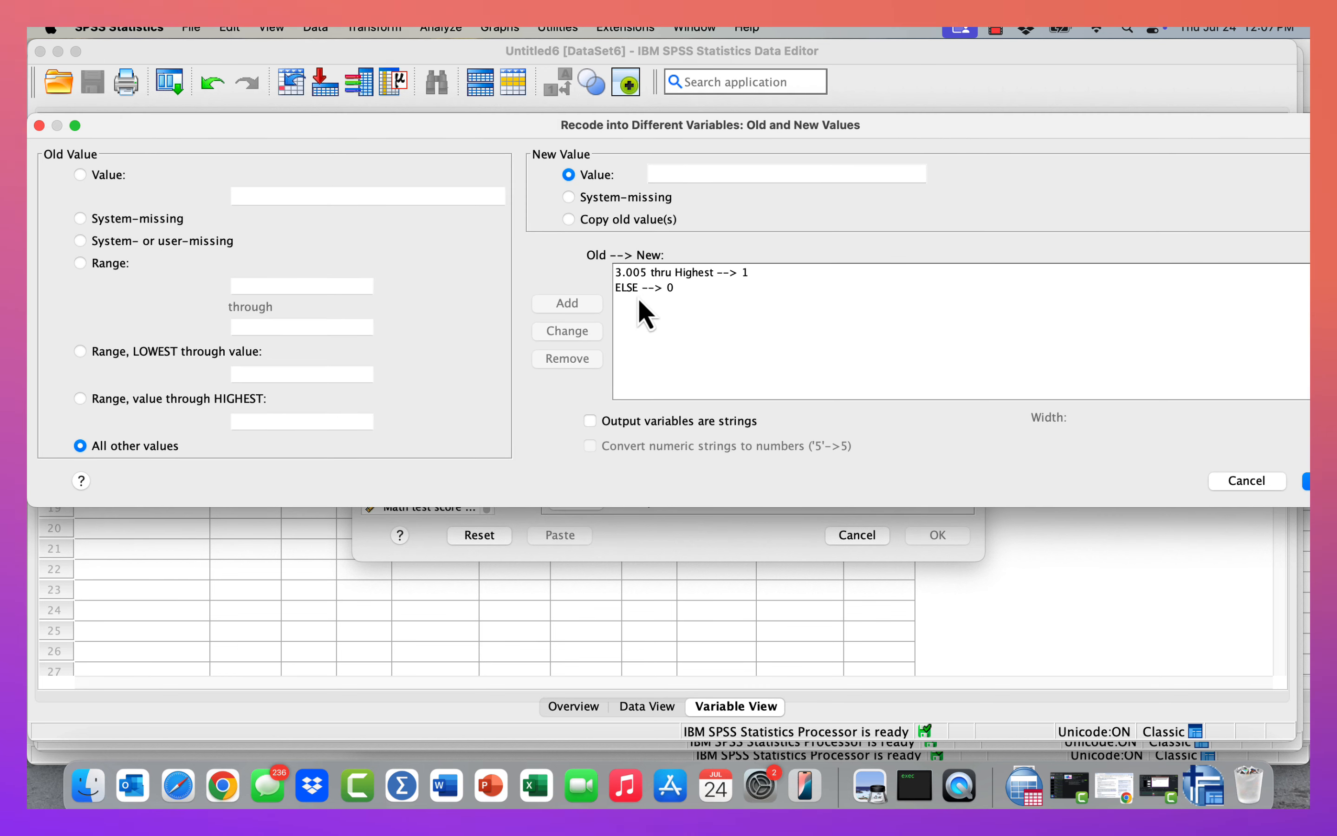
left_click(568, 220)
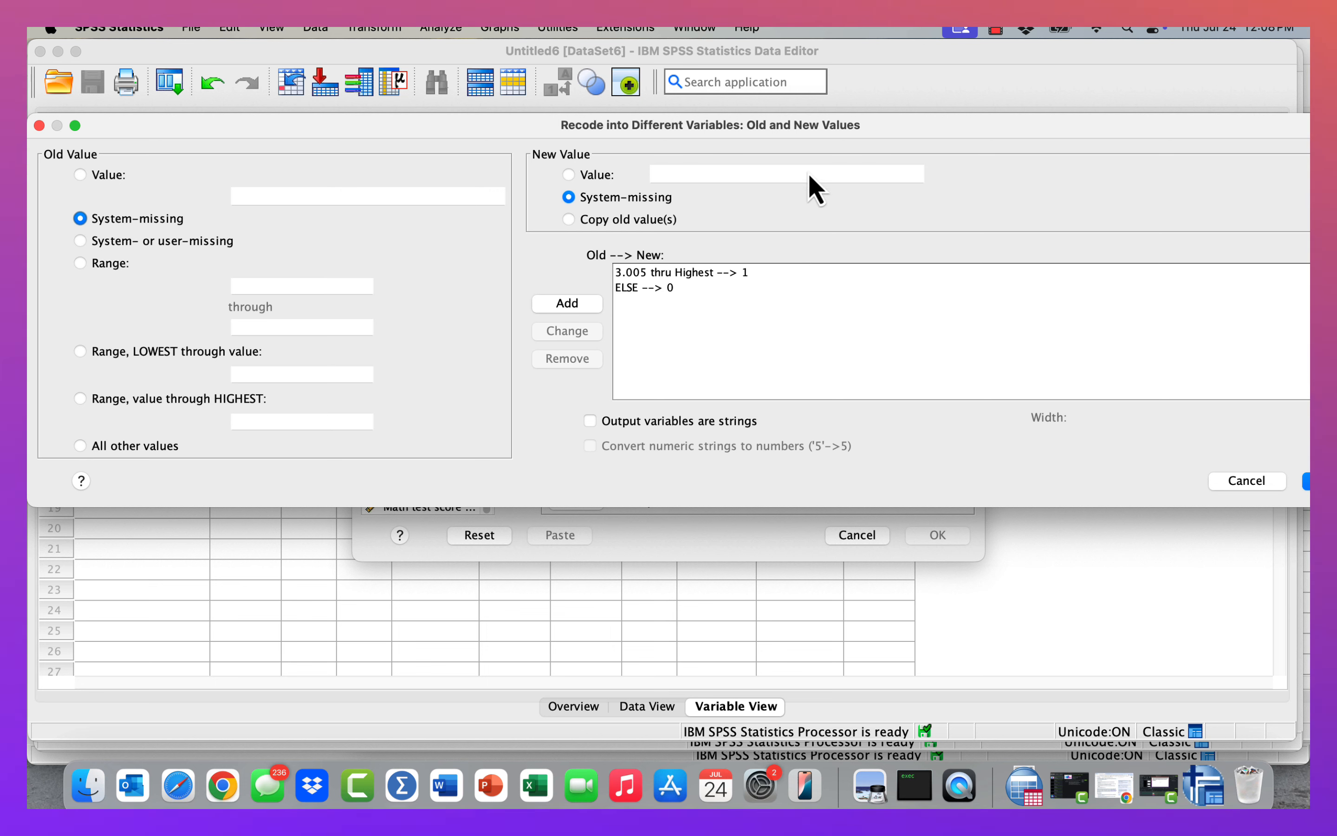
left_click_drag(924, 132, 884, 125)
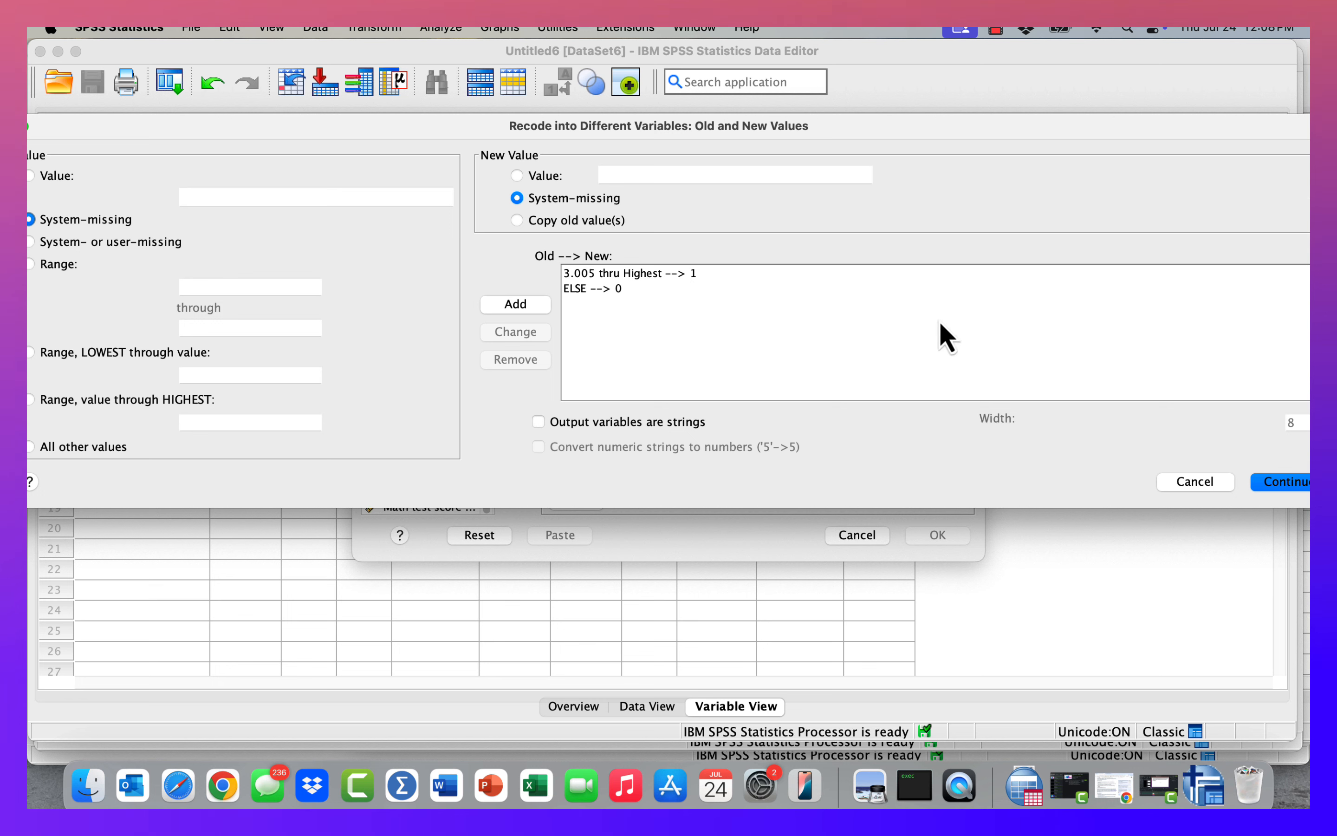
left_click(1278, 488)
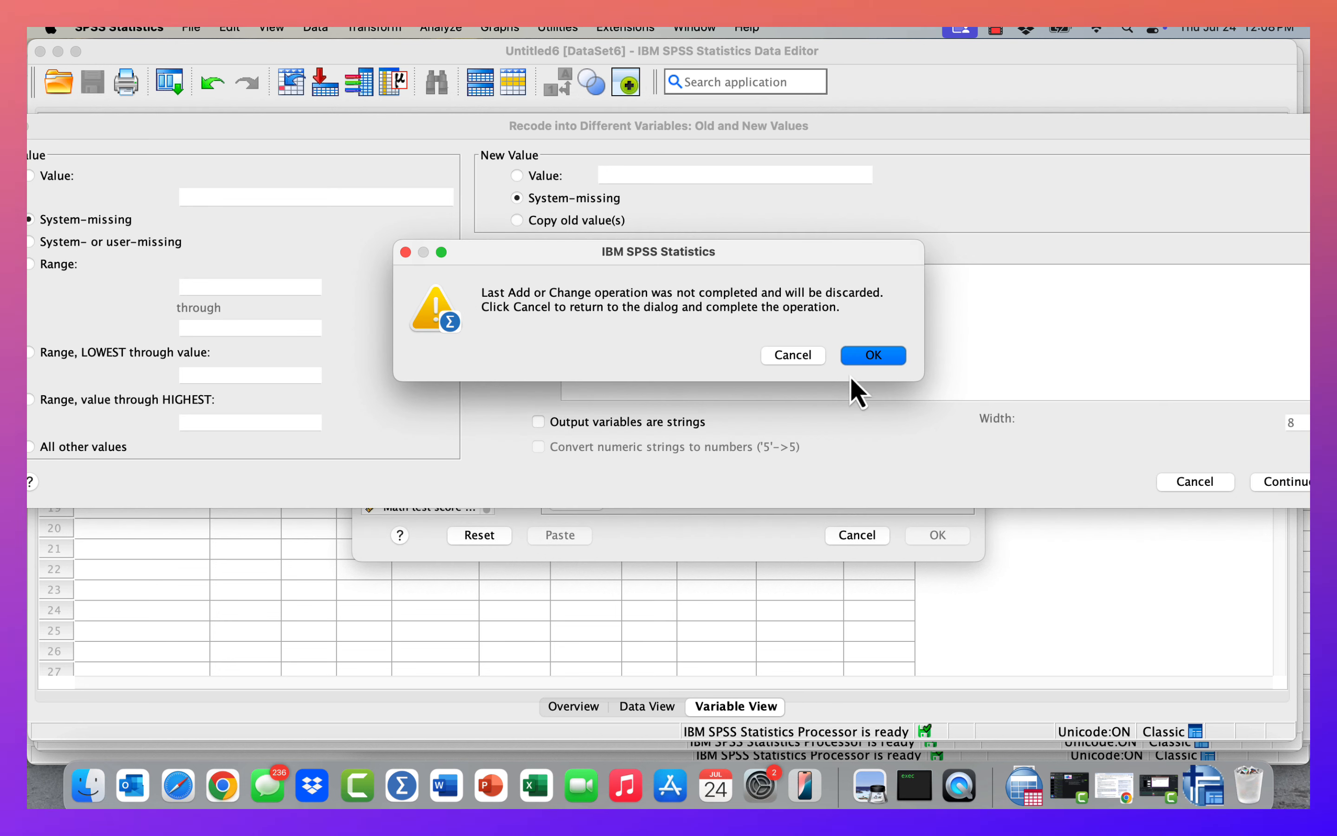
left_click(797, 358)
left_click(518, 177)
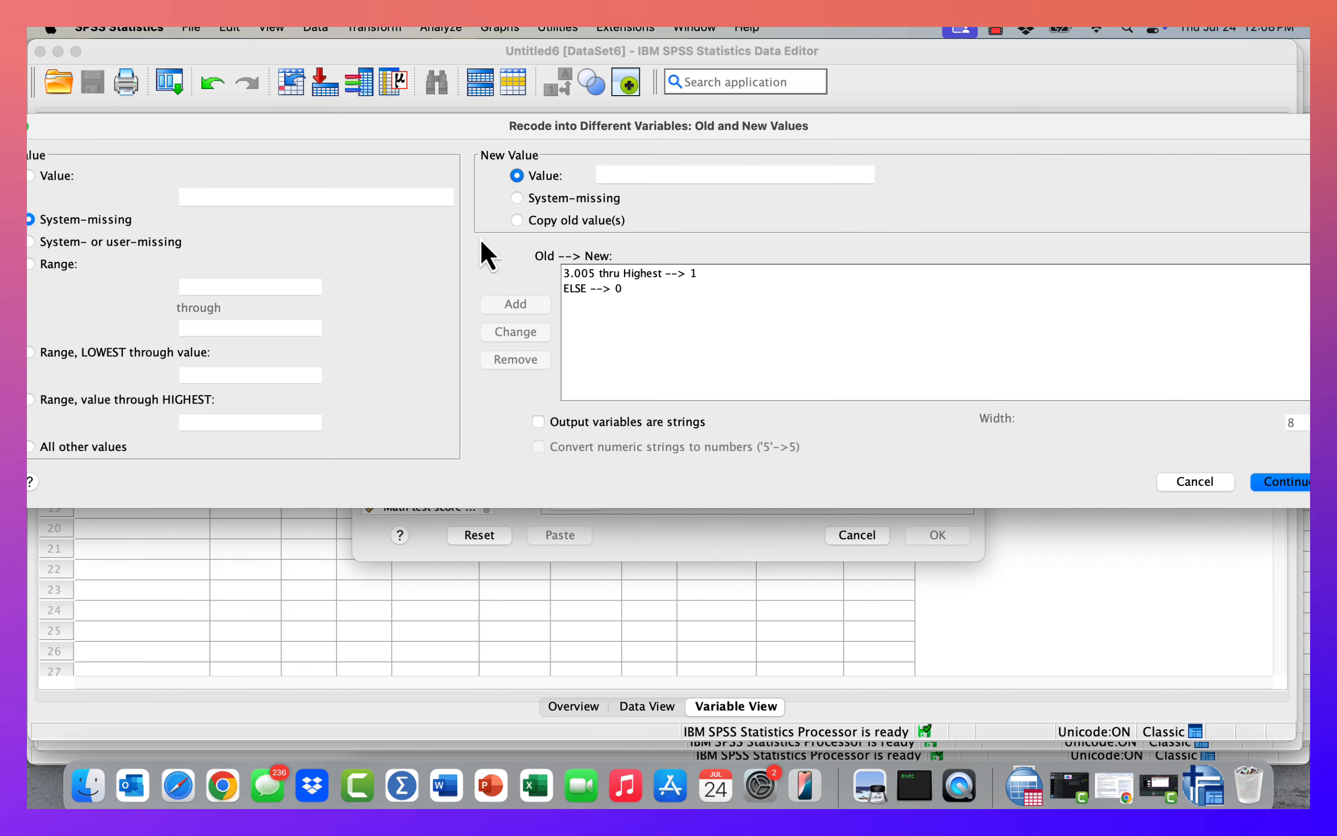
left_click(518, 199)
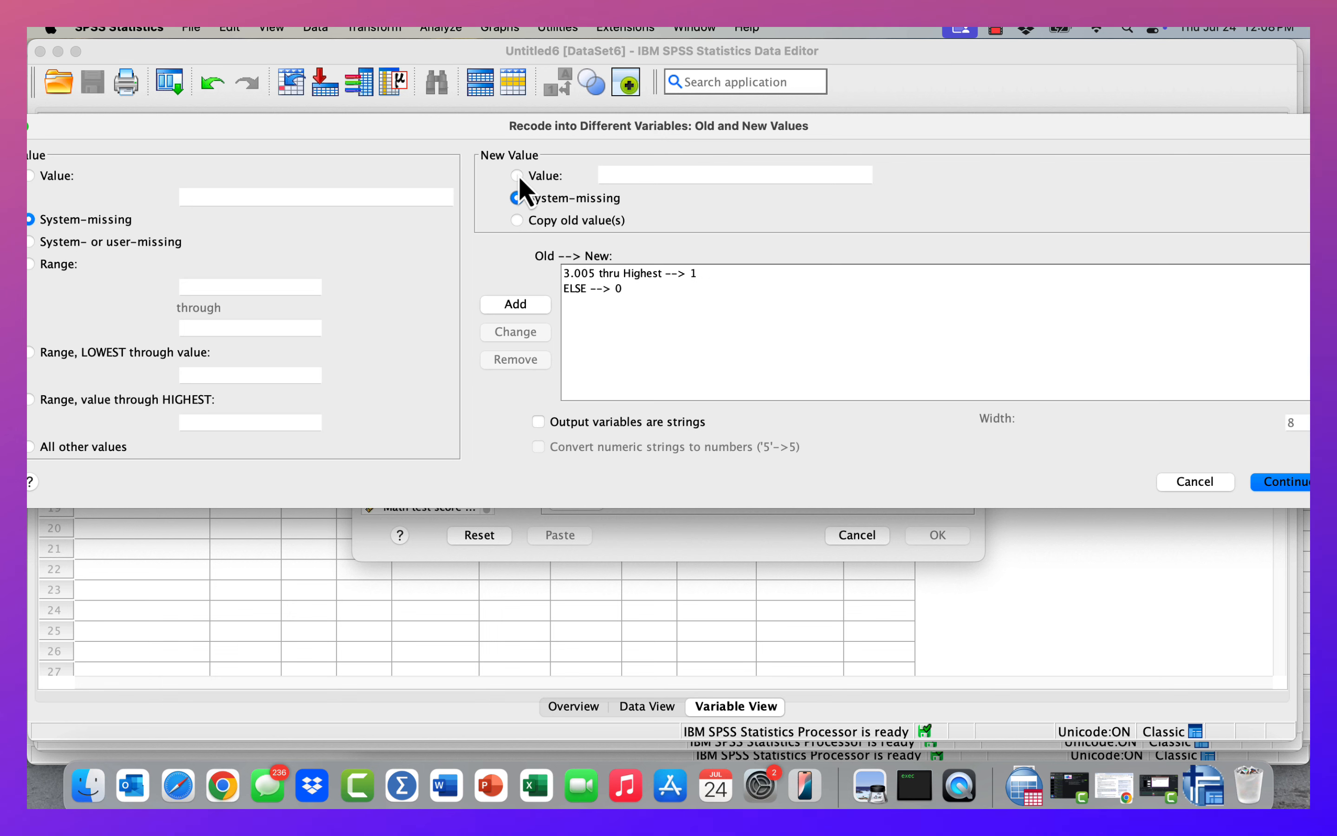
left_click(518, 176)
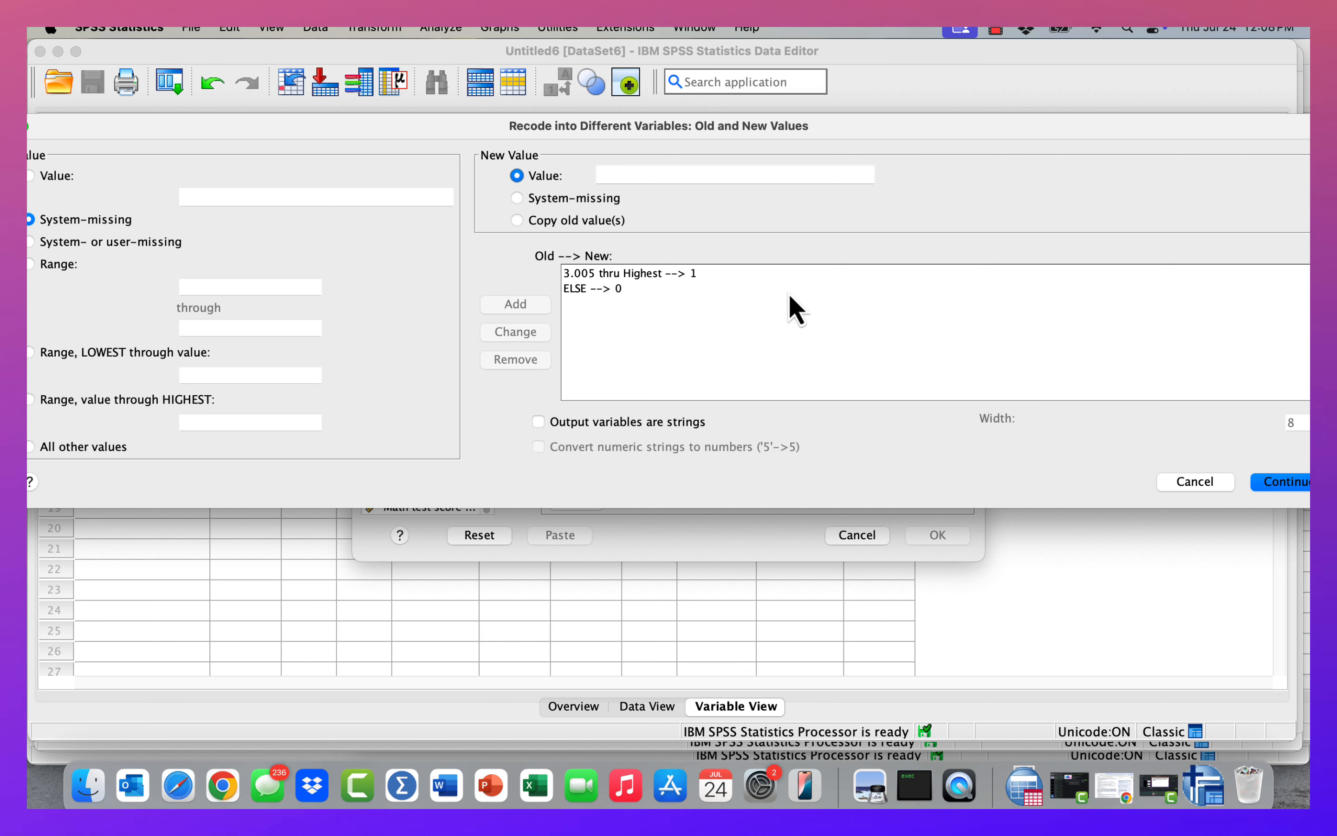
left_click(1284, 483)
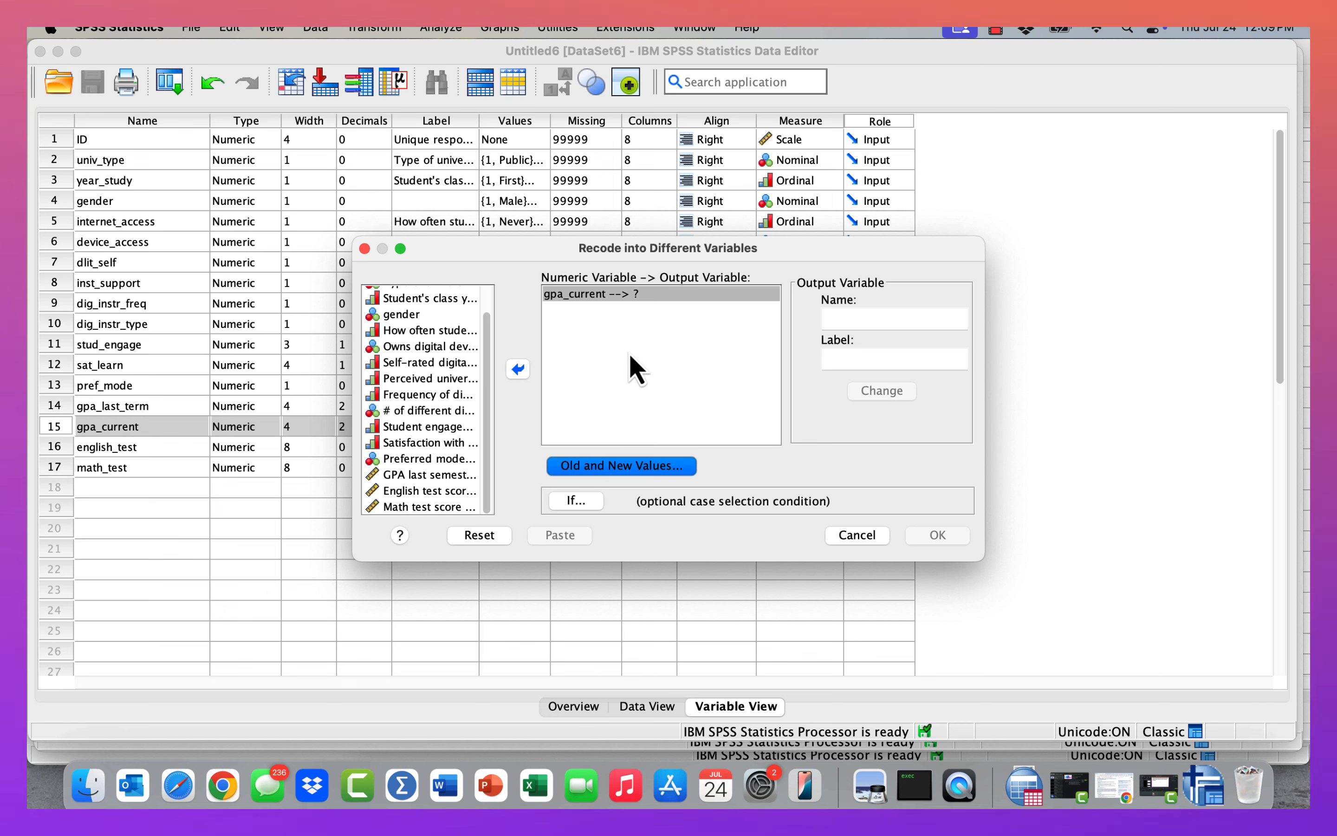
Name the output variable gpa_current_dummy and apply the name change.
left_click(868, 318)
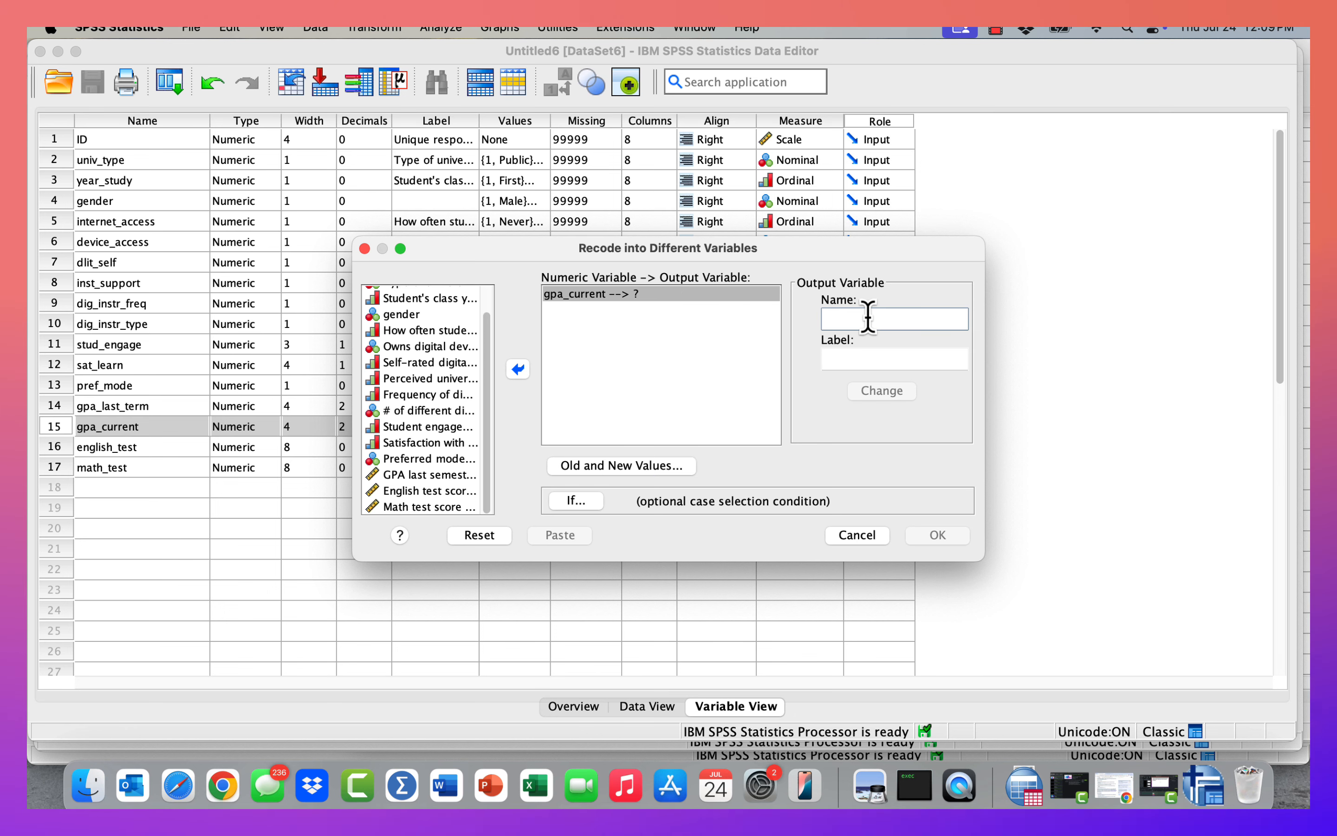
type("gpa")
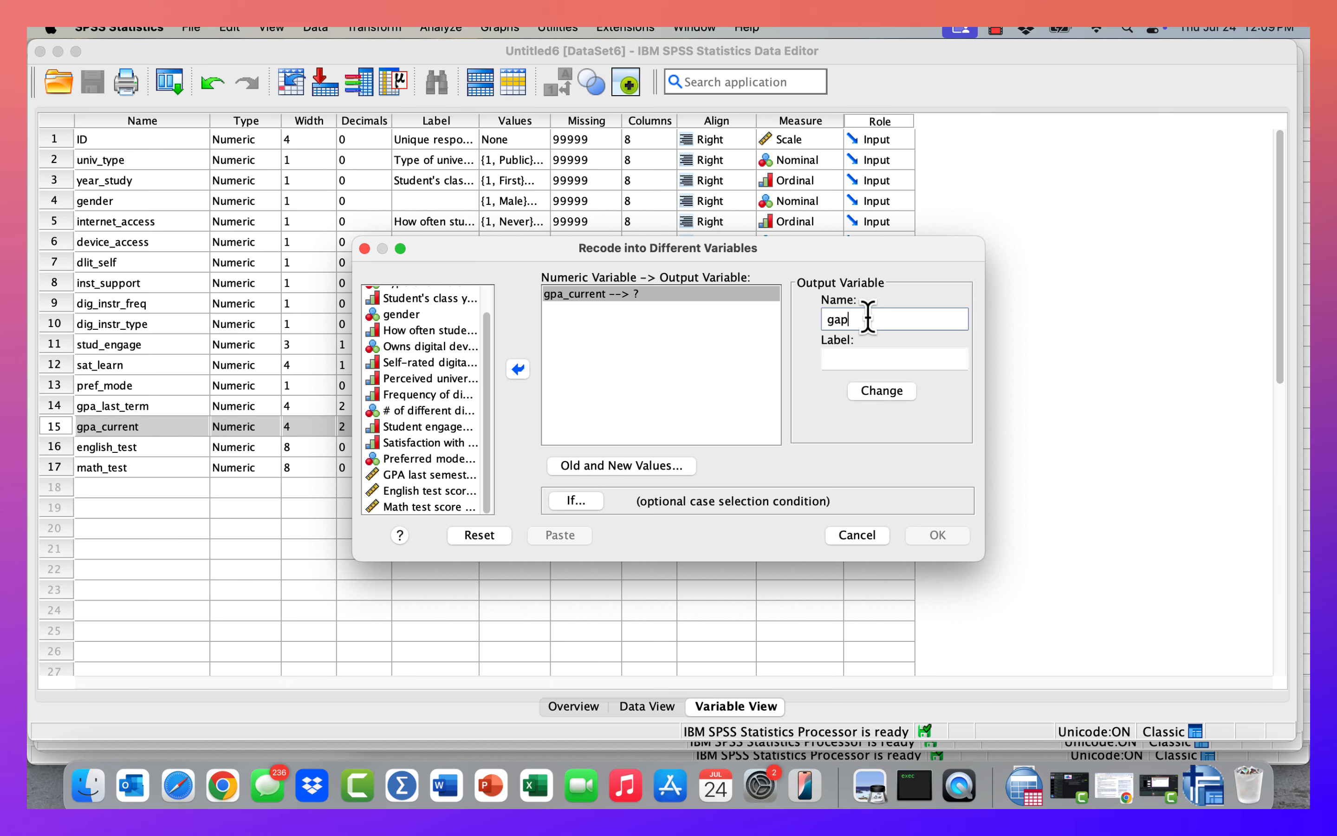
key("BackSpace")
key("BackSpace")
type("pa")
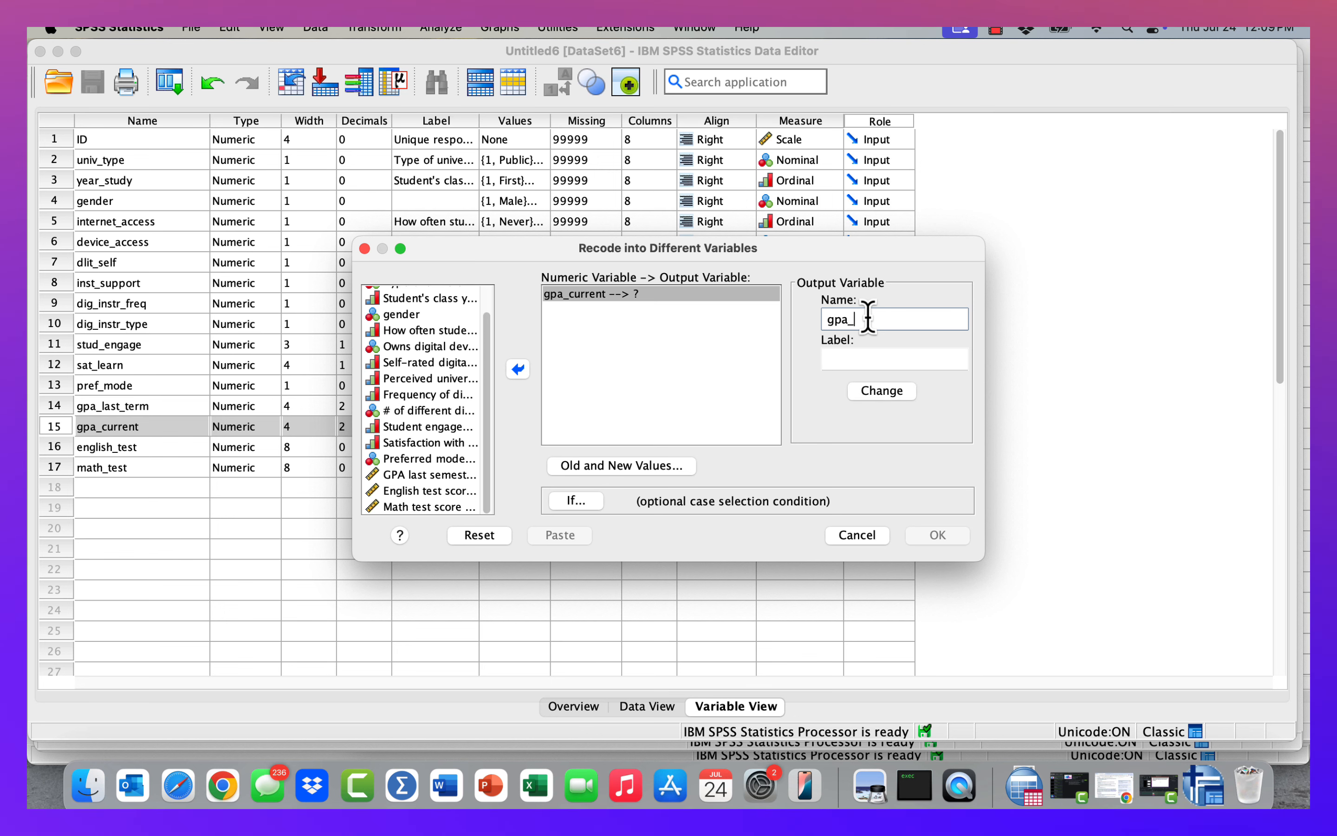
type("_current_dummy")
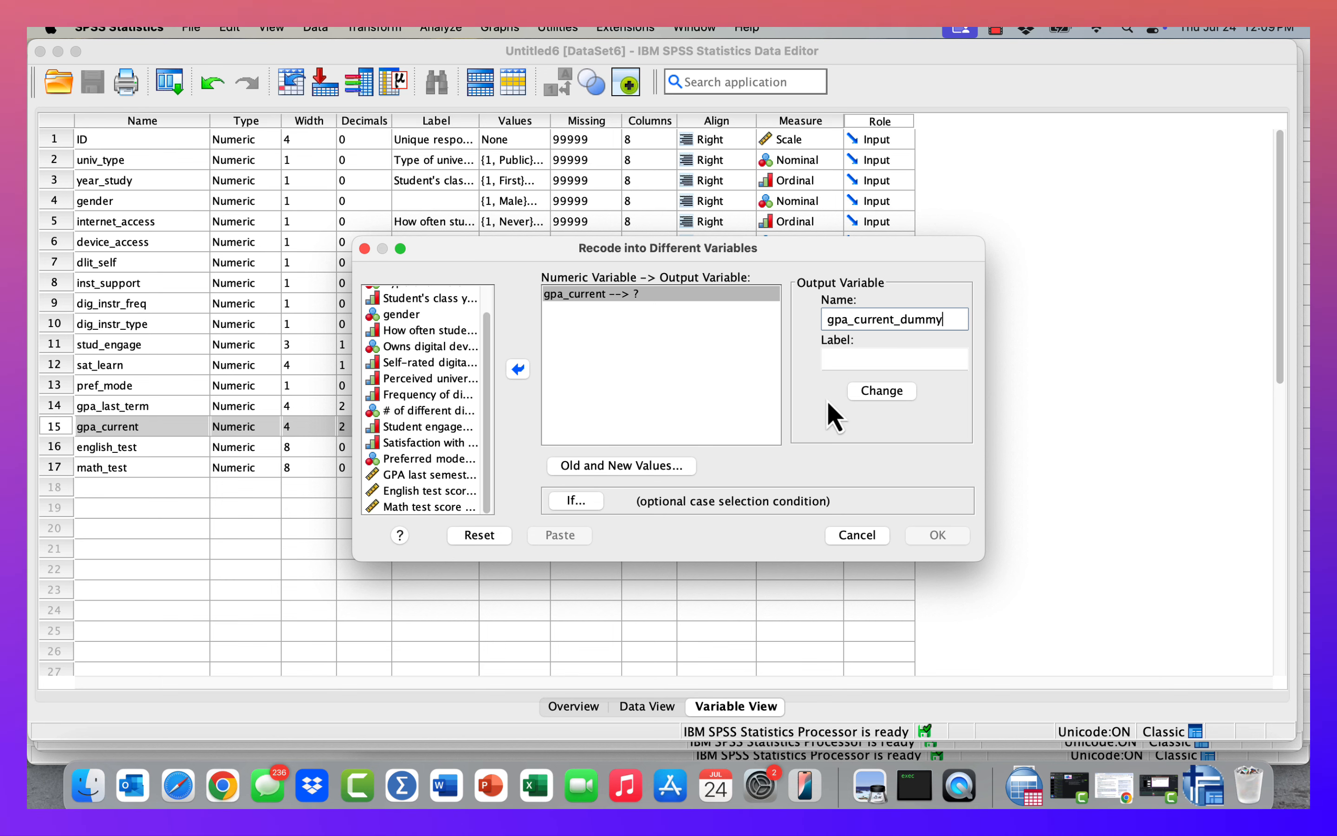
left_click(870, 398)
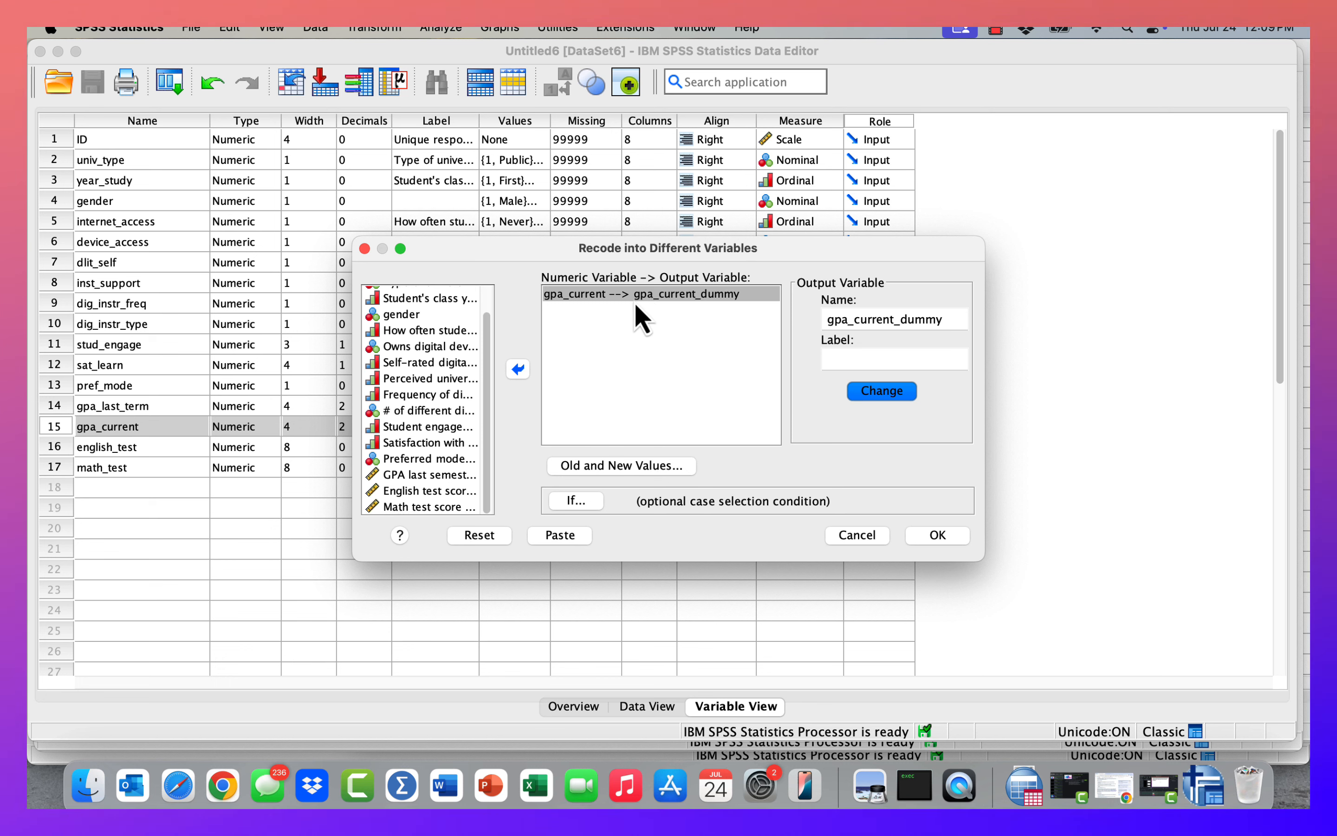
Revisit the old and new values, run the recode, and return from the output viewer to the data editor.
left_click(636, 467)
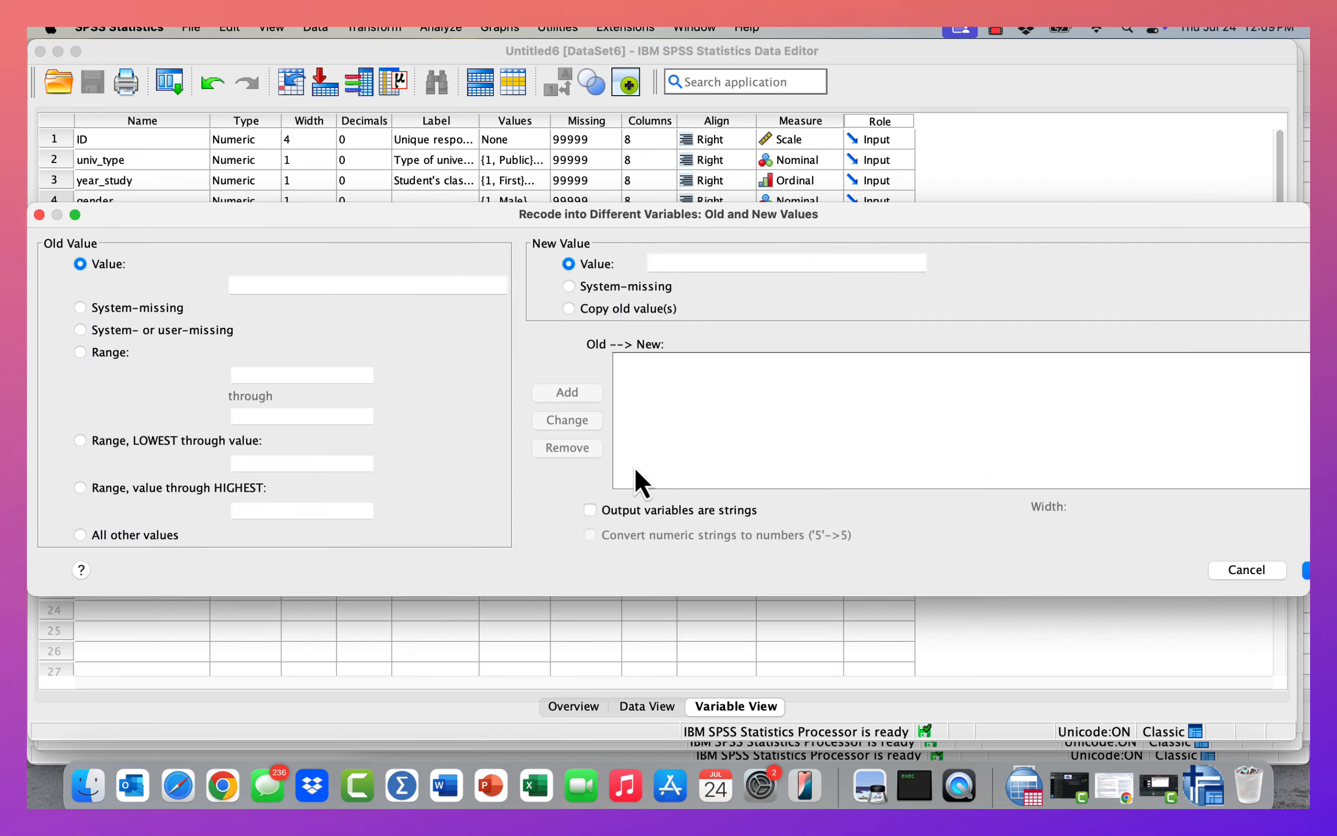
left_click(1188, 482)
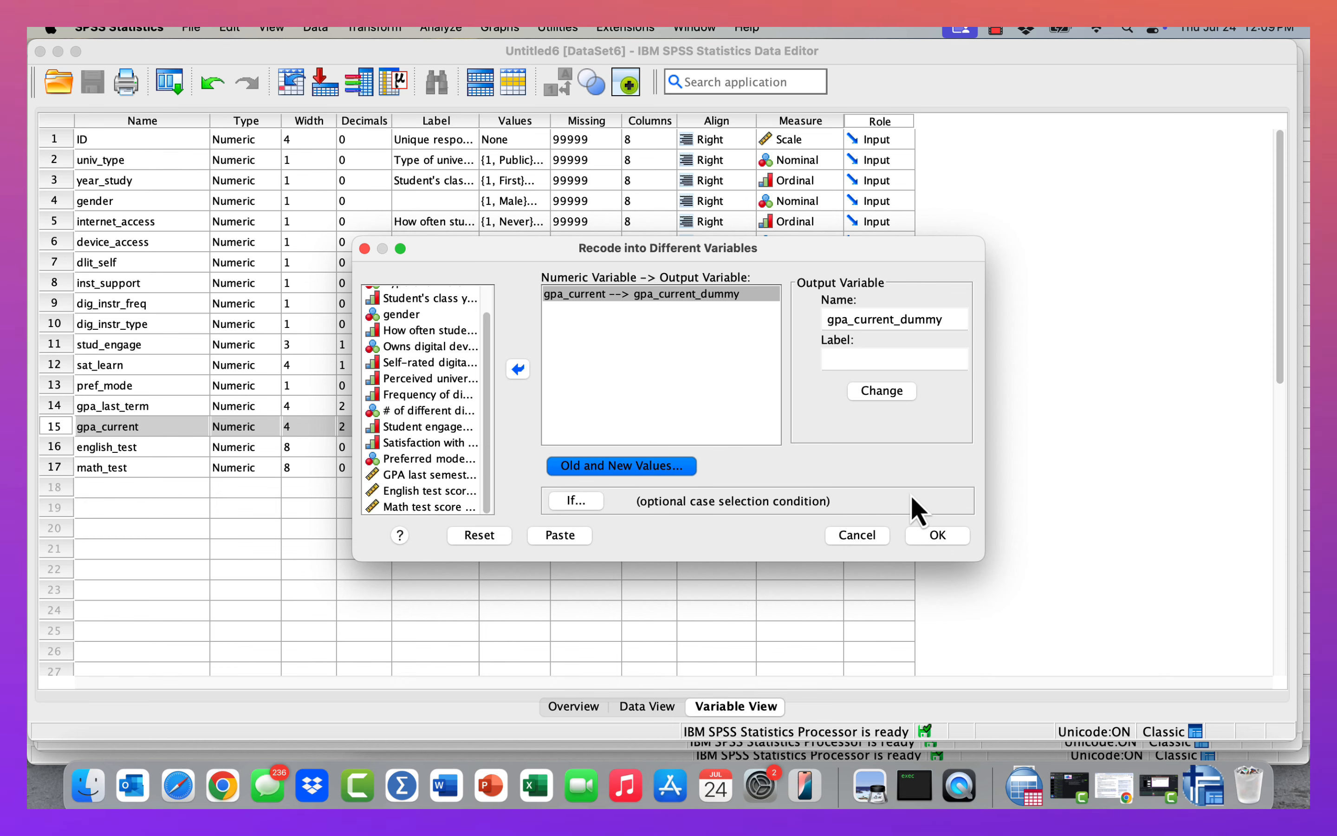
left_click(940, 535)
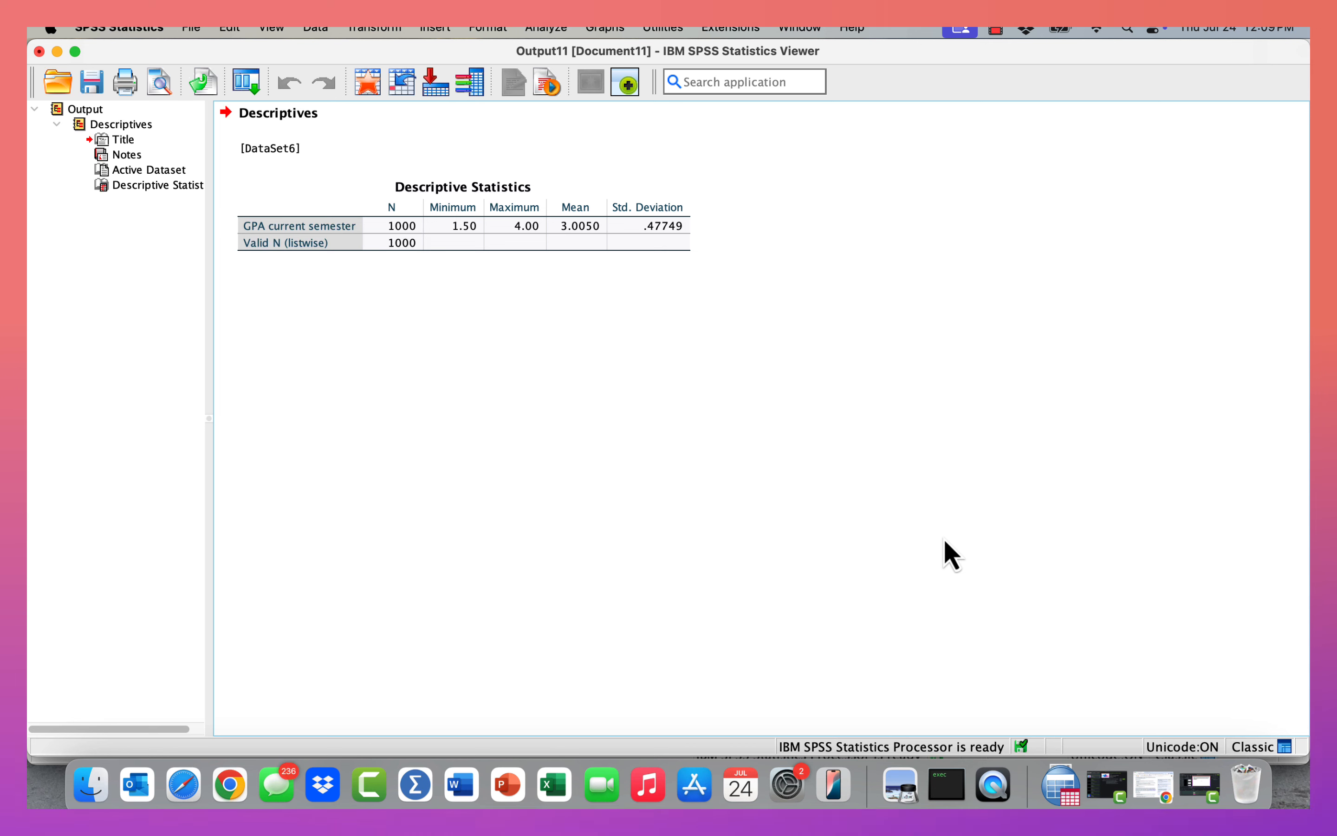
left_click(493, 243)
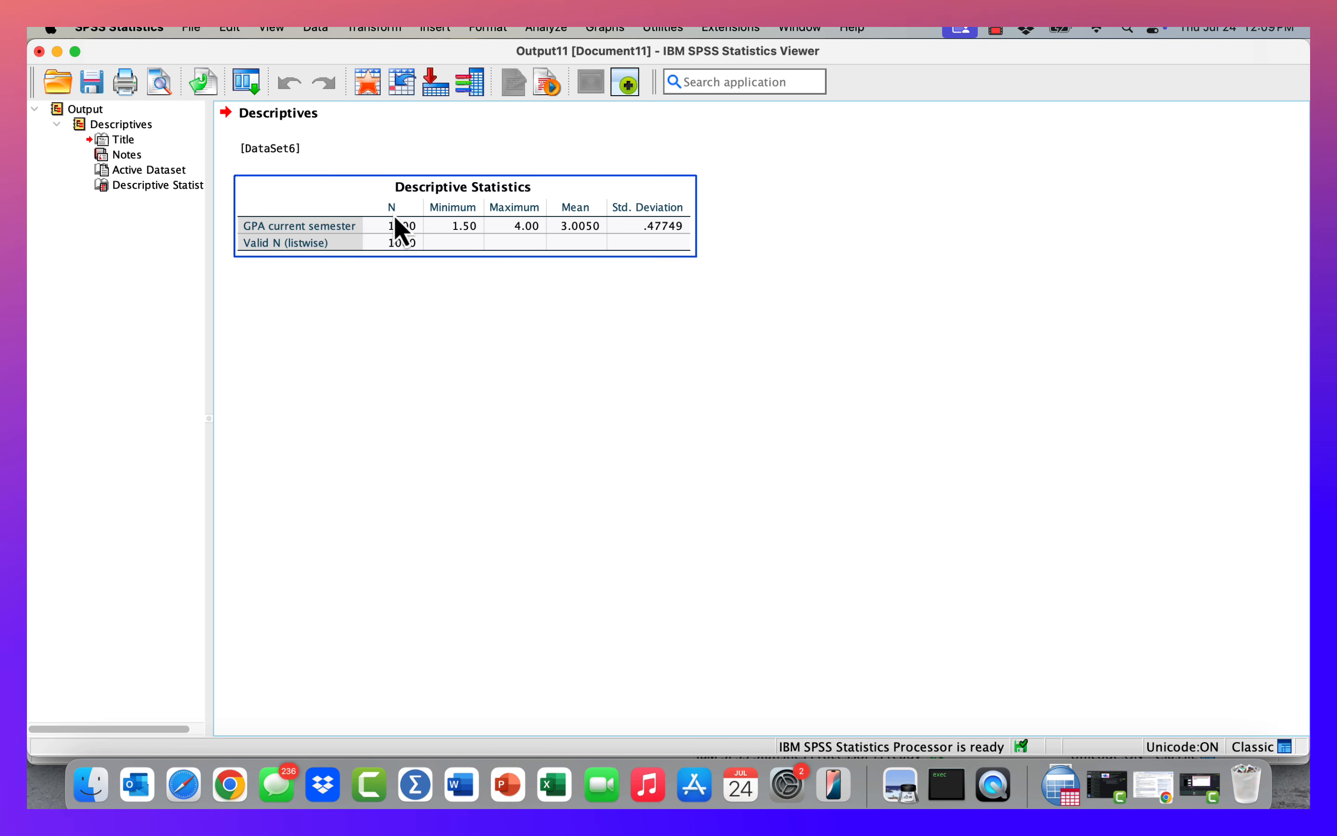
left_click(56, 50)
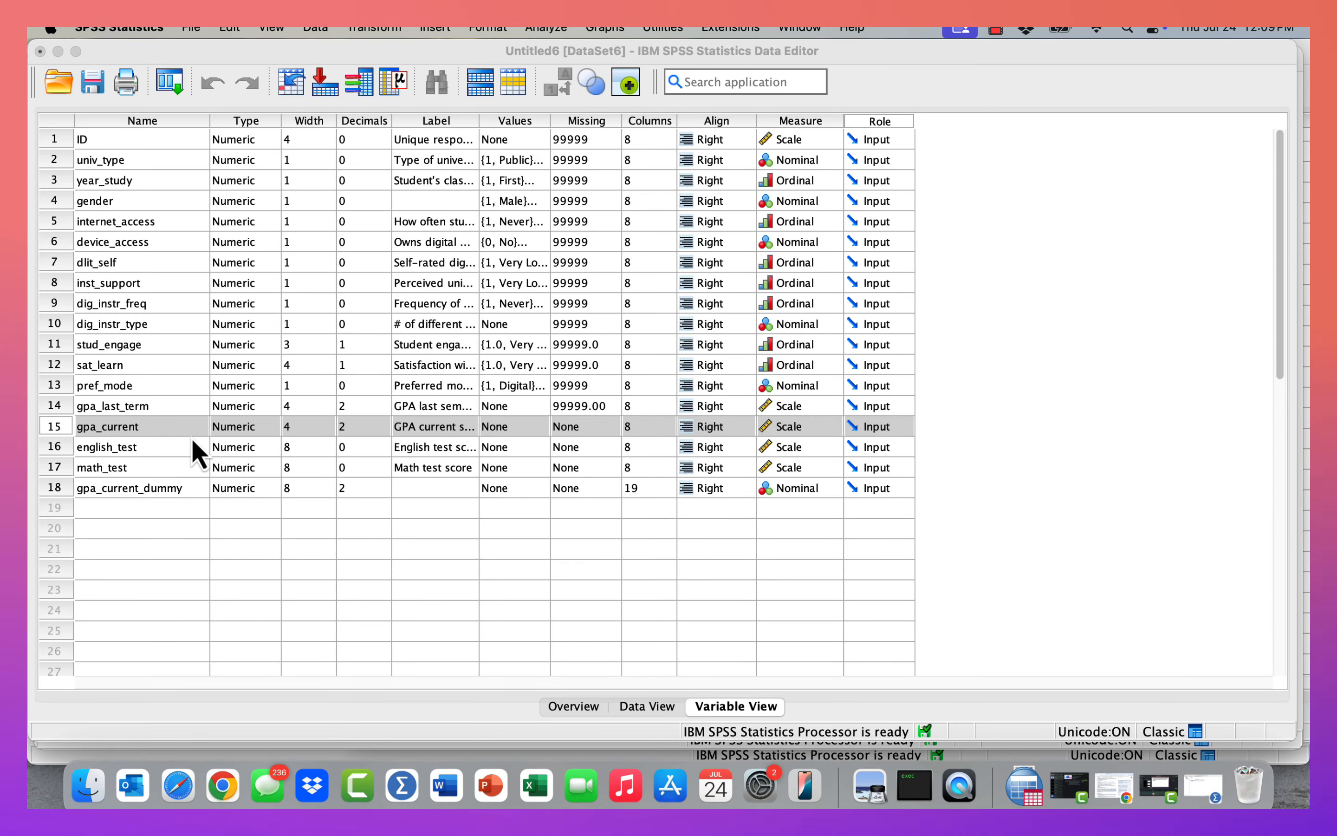
Give gpa_current_dummy value labels: 0 as "below average GPA" and 1 as "Average GPA or above".
left_click(116, 495)
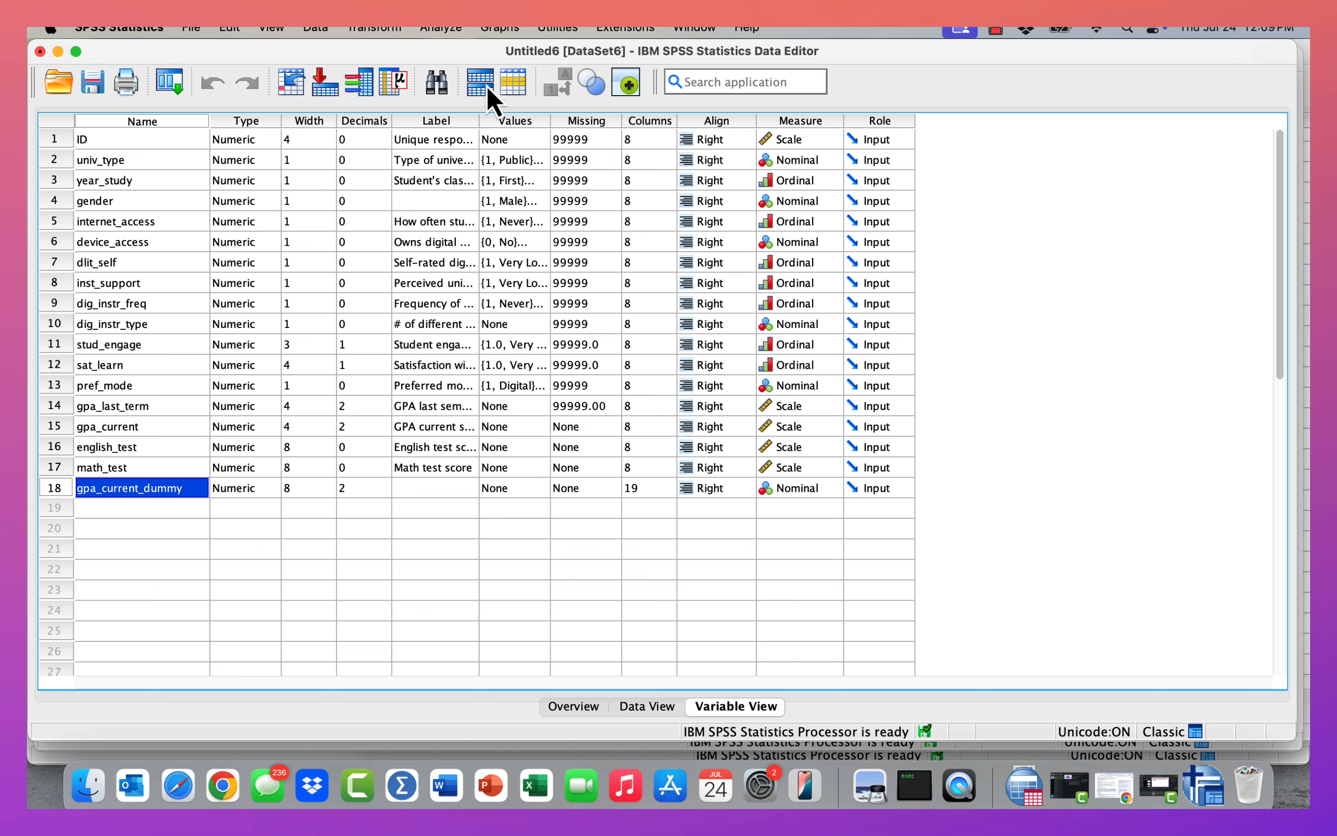
left_click_drag(477, 122, 555, 119)
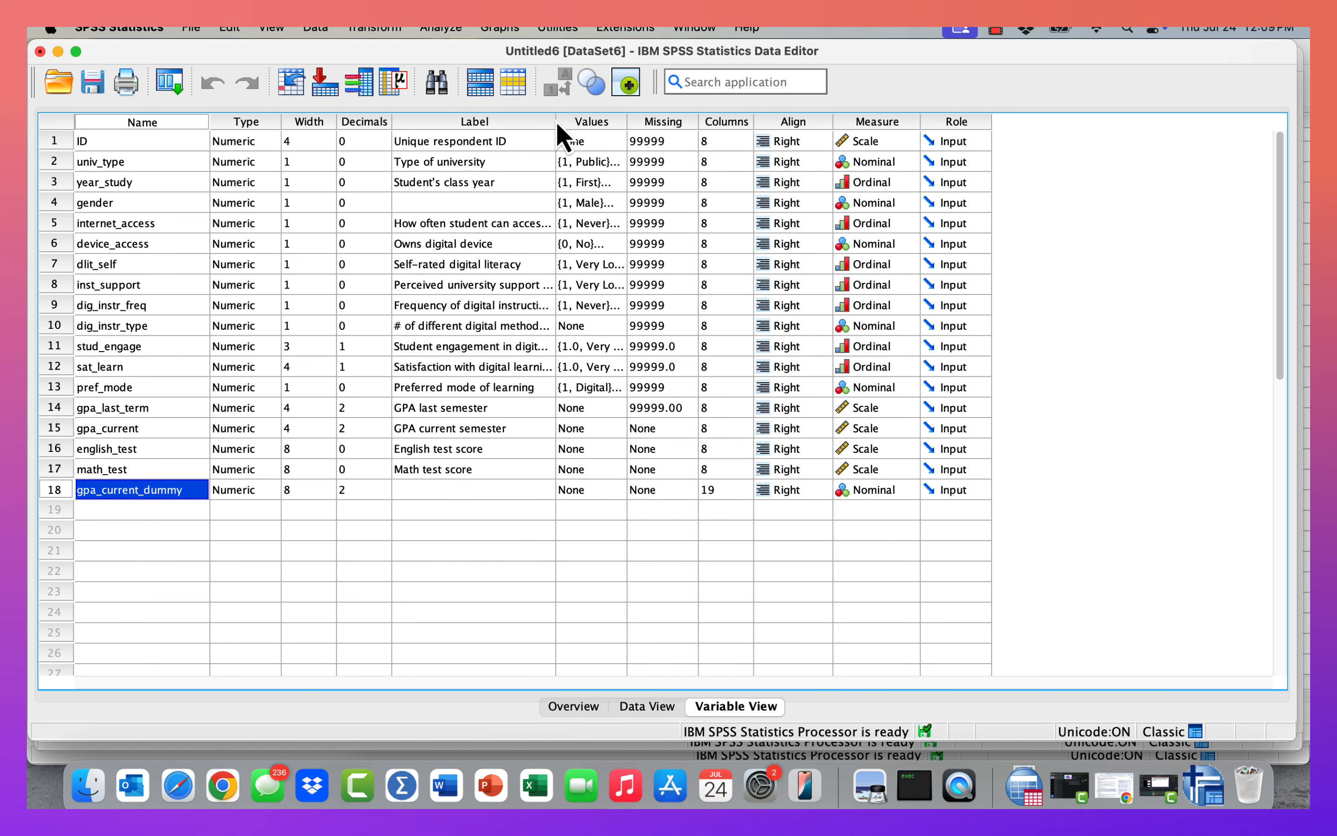
left_click(437, 496)
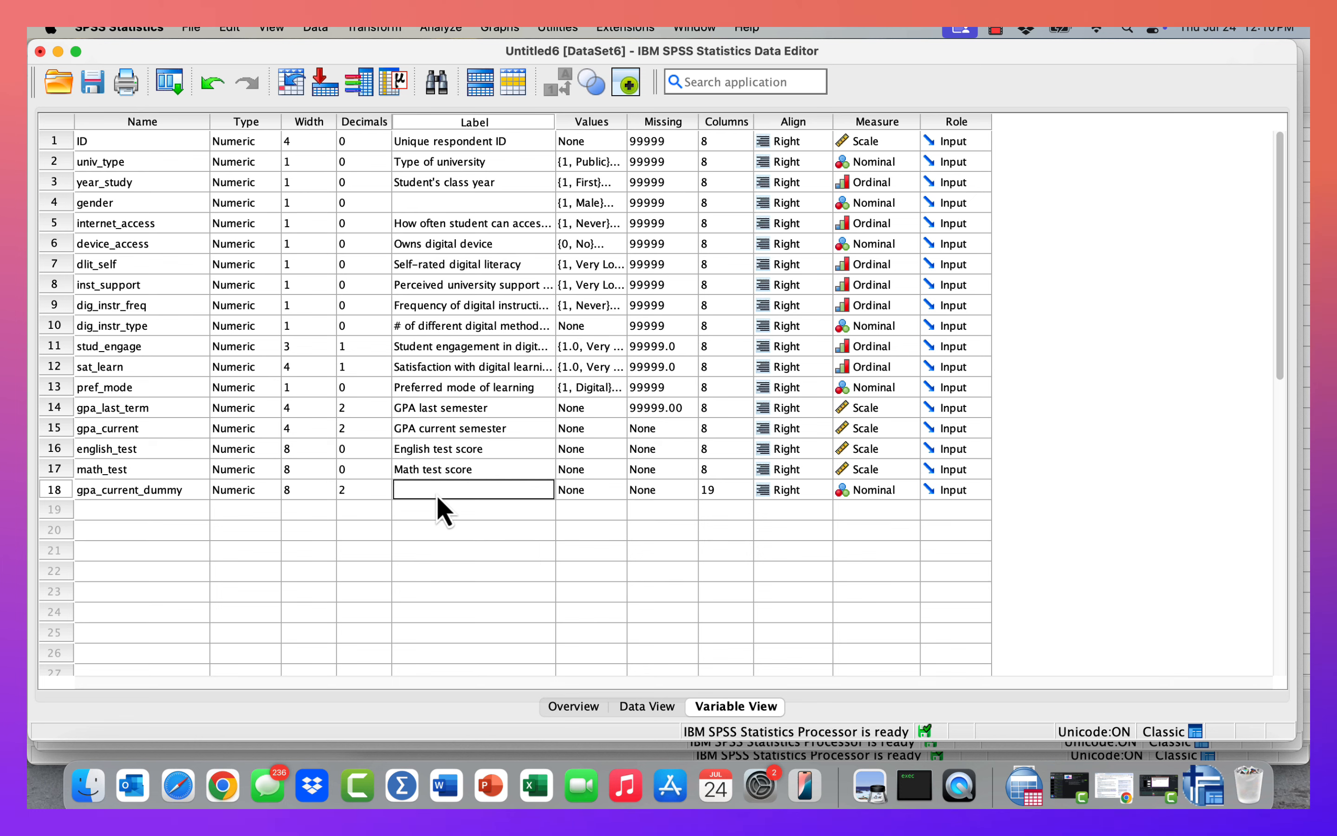
double_click(616, 490)
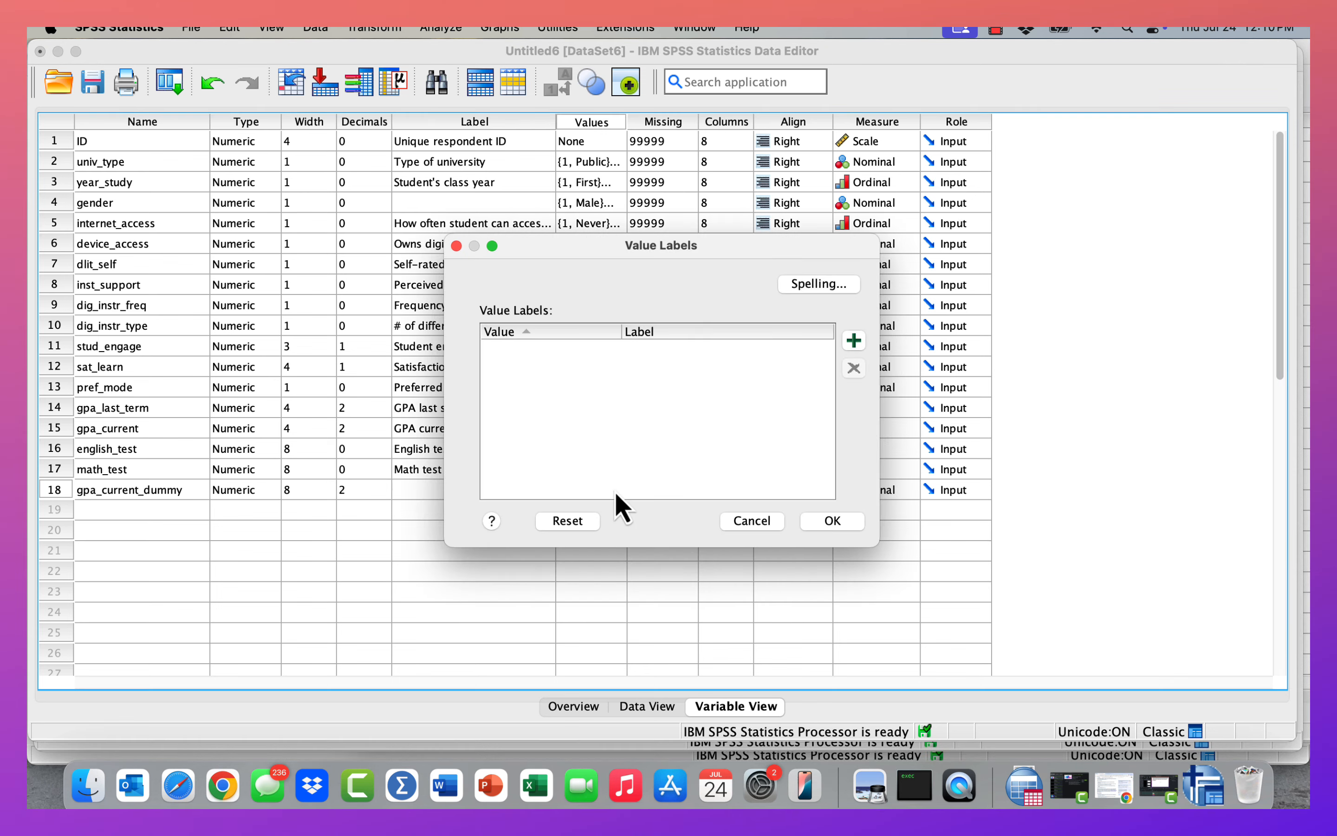
left_click(854, 341)
type("0")
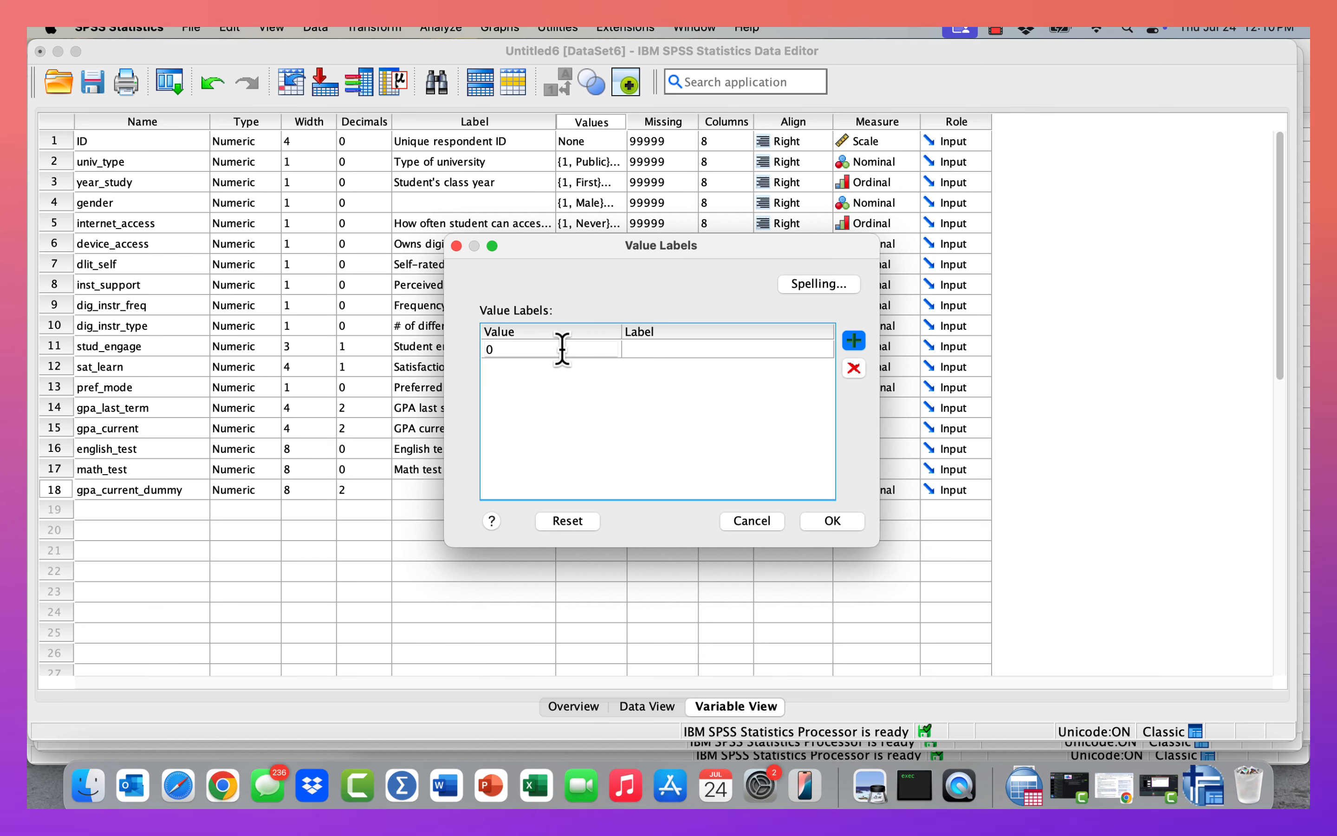
left_click(659, 353)
type("below av")
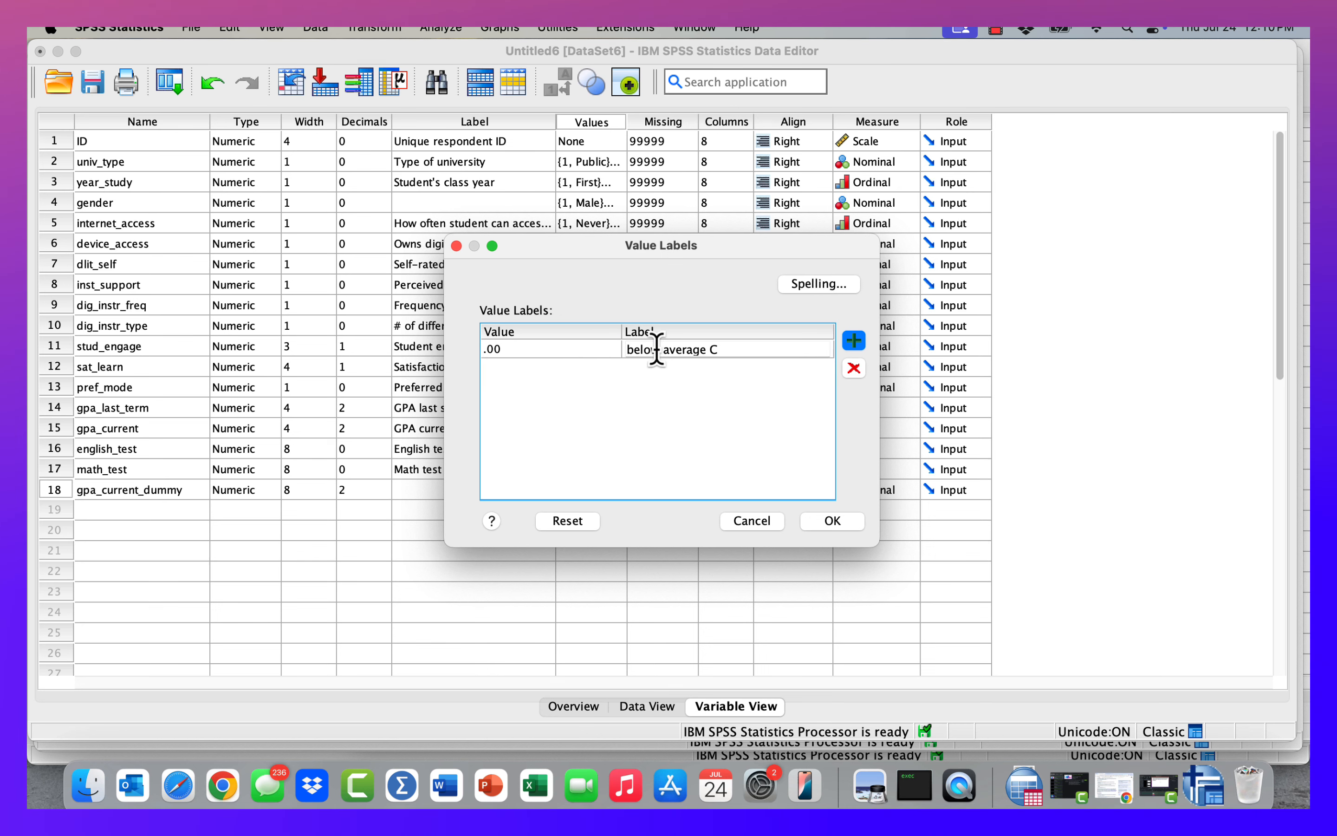
type("erage GPA")
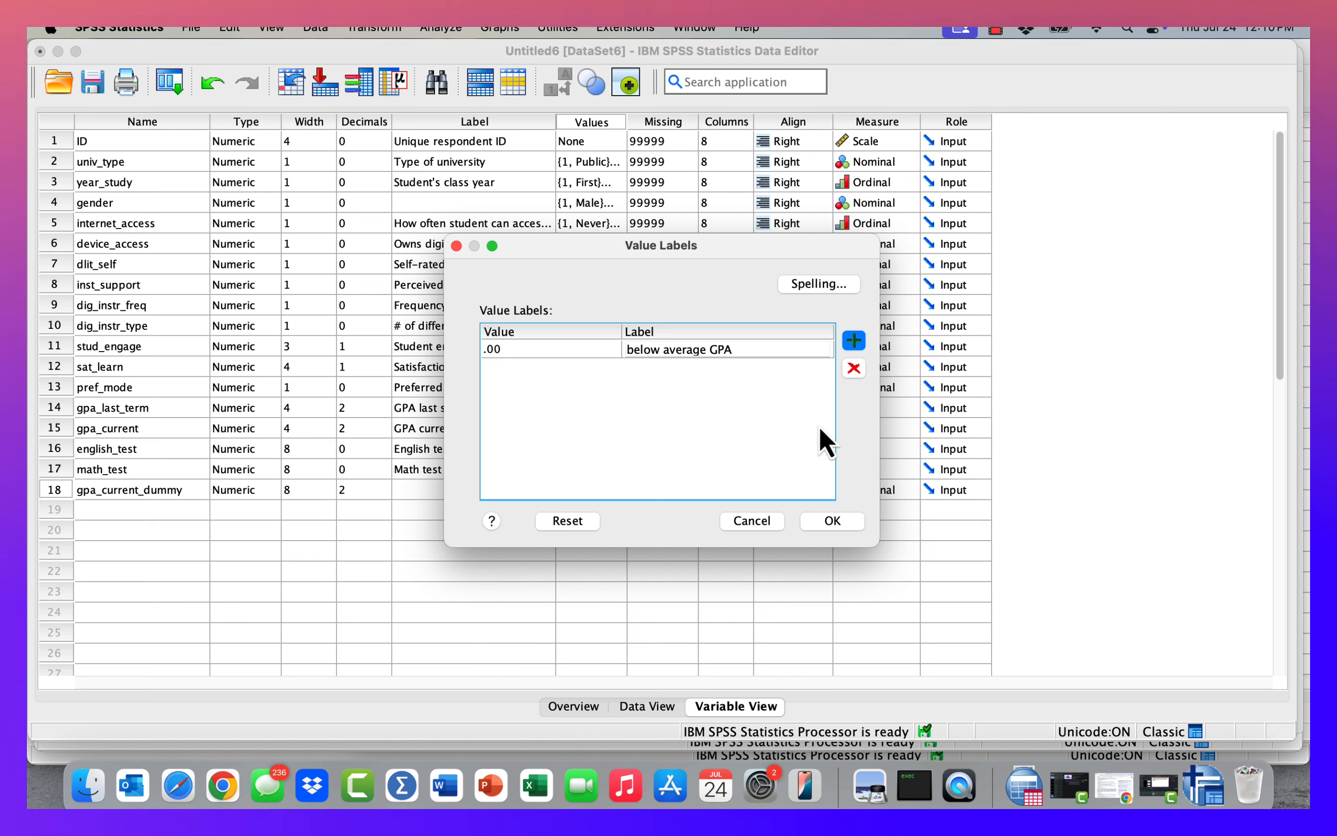
left_click(855, 341)
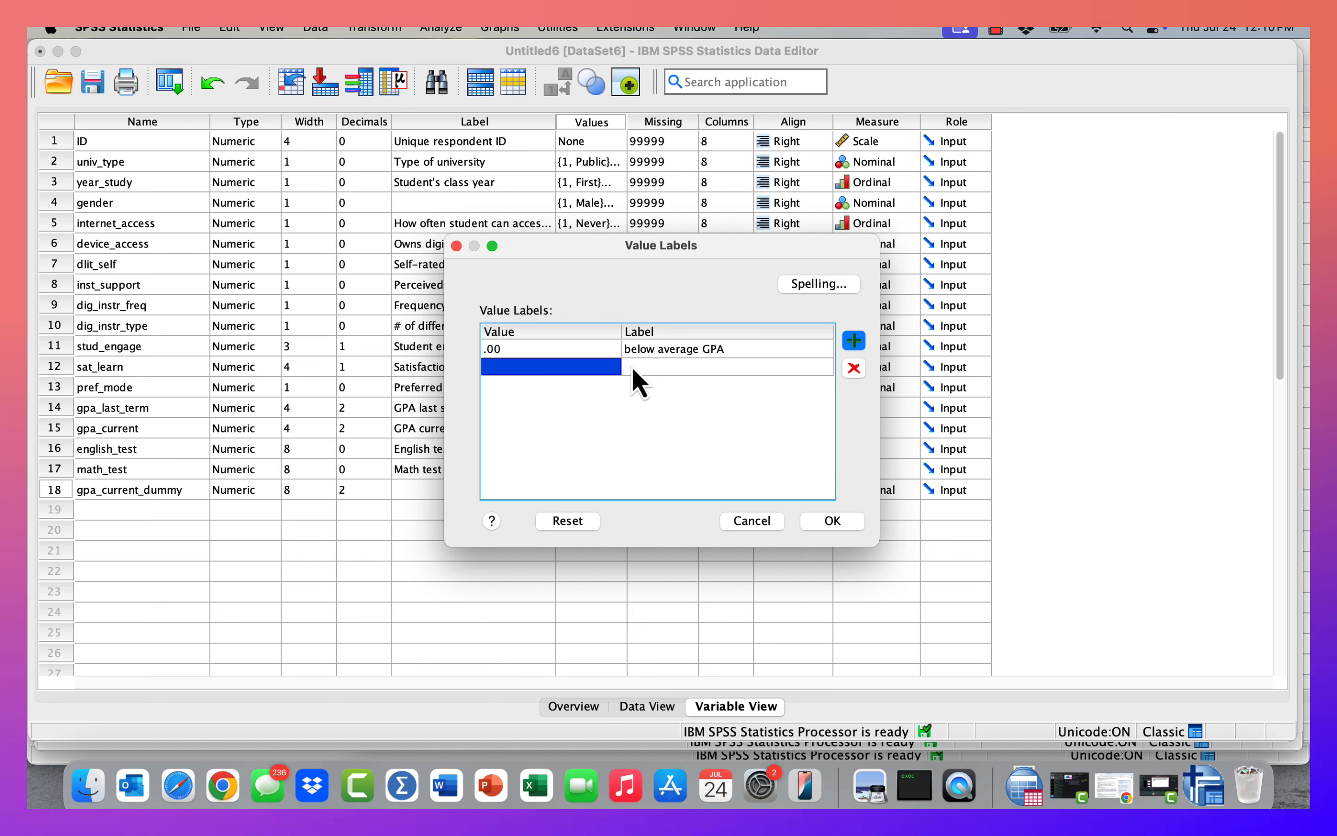
type("1")
left_click(657, 372)
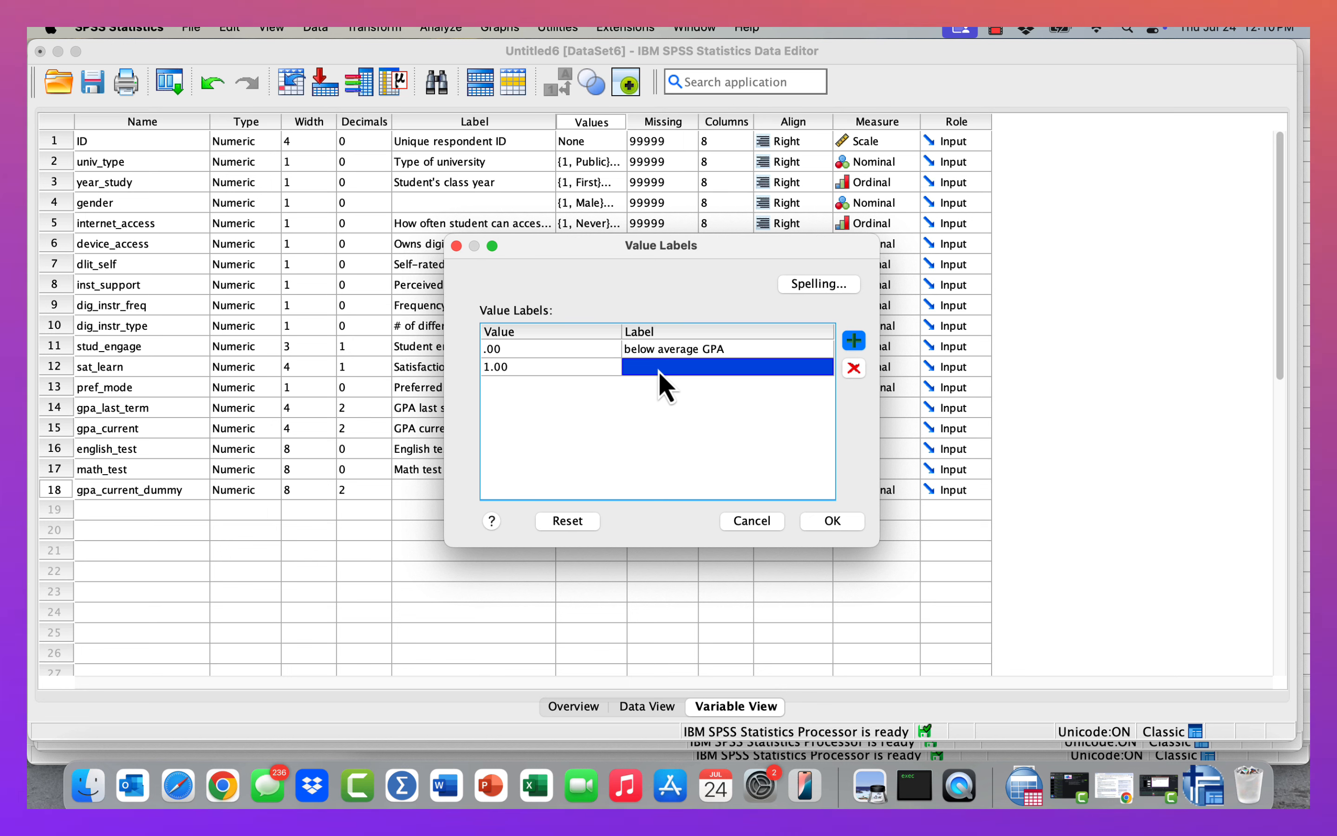
type("Average GPA or ab")
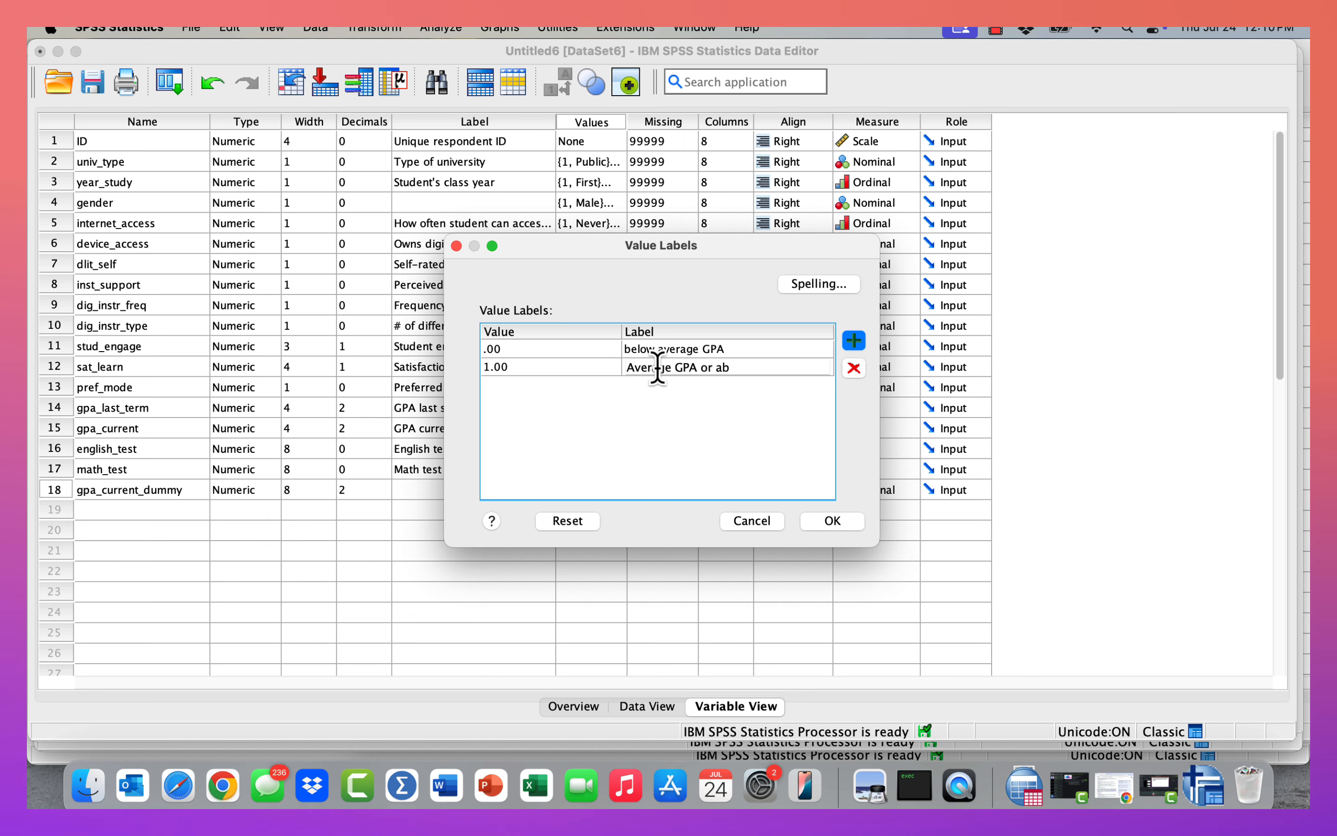
type("ove")
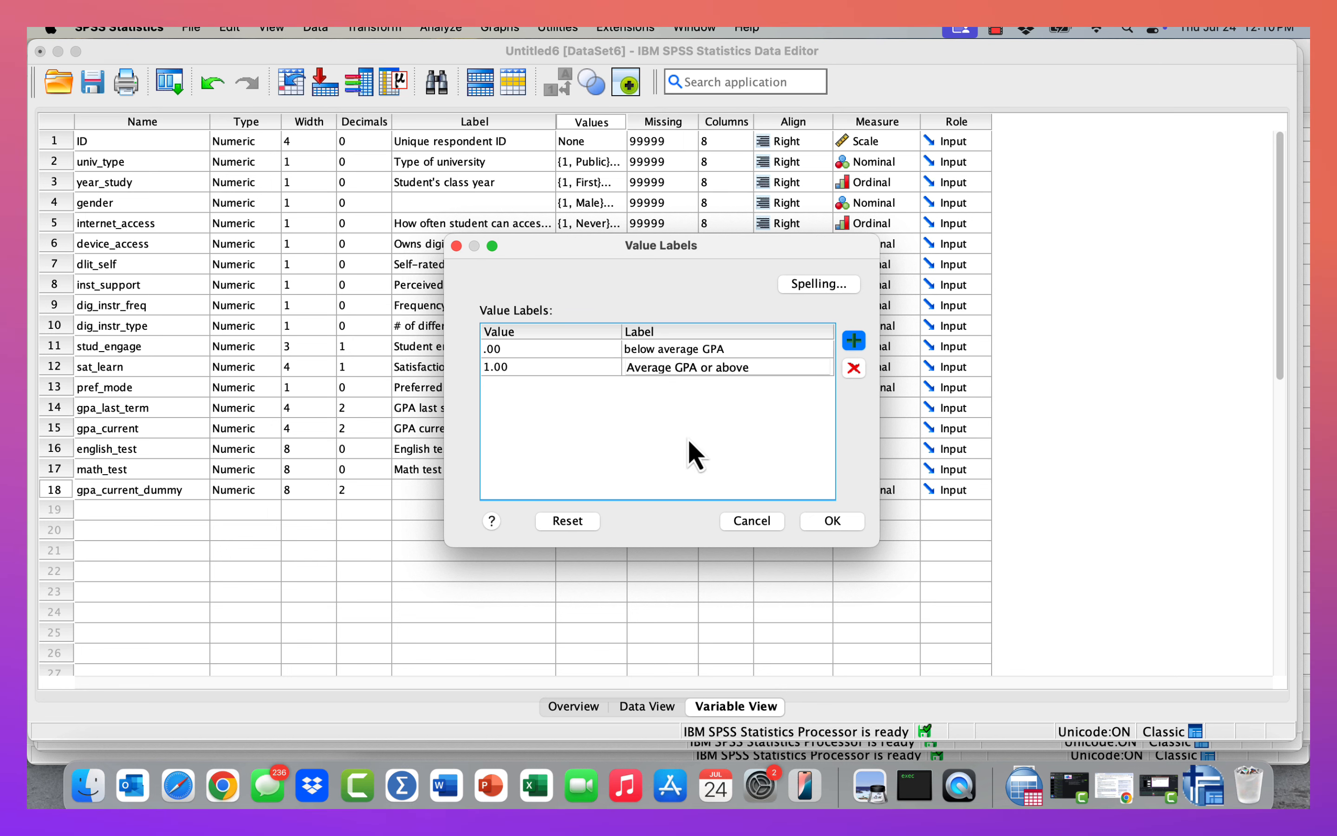
left_click(836, 527)
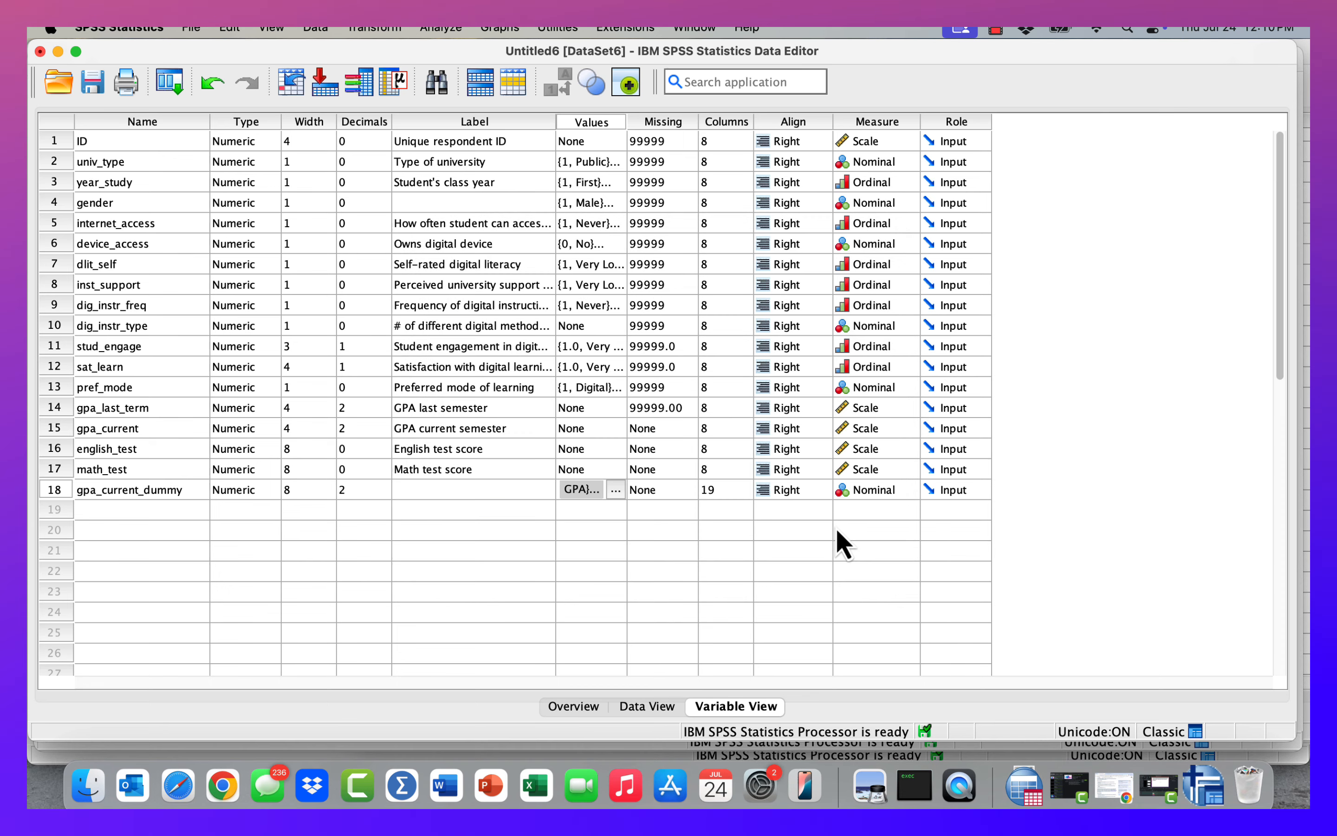
left_click(617, 490)
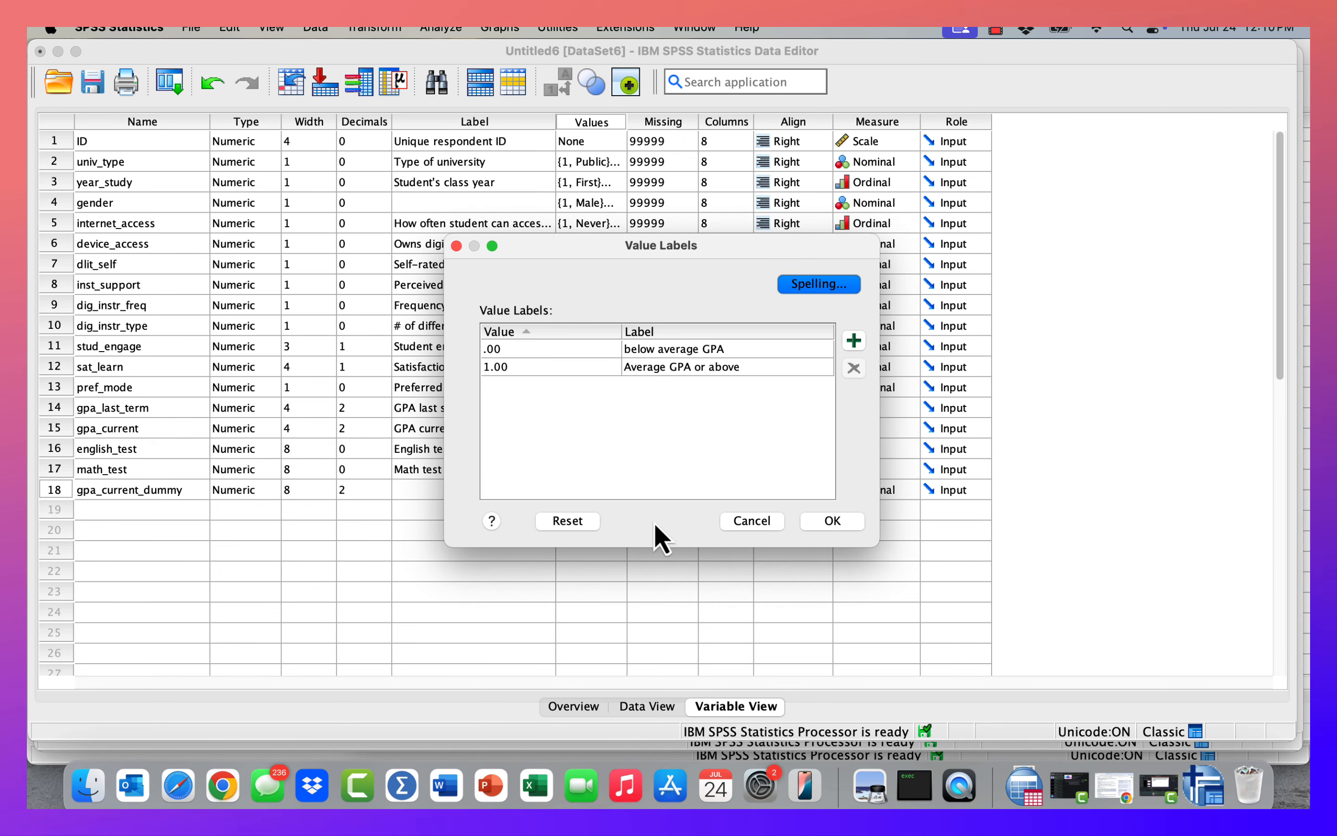
left_click(831, 523)
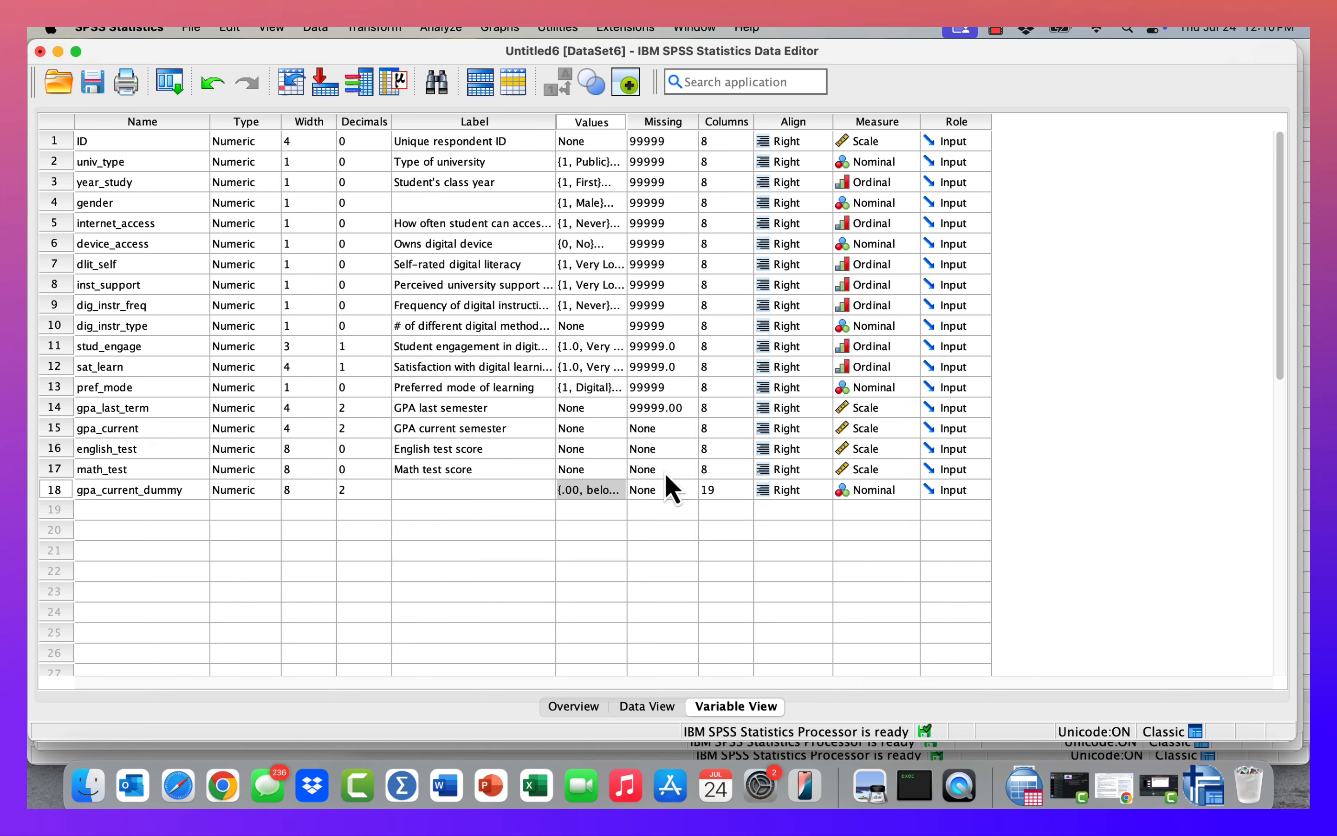
Label gpa_current_dummy as "Computed dummy variable from current gpa - average or above".
left_click(482, 492)
type("Computed")
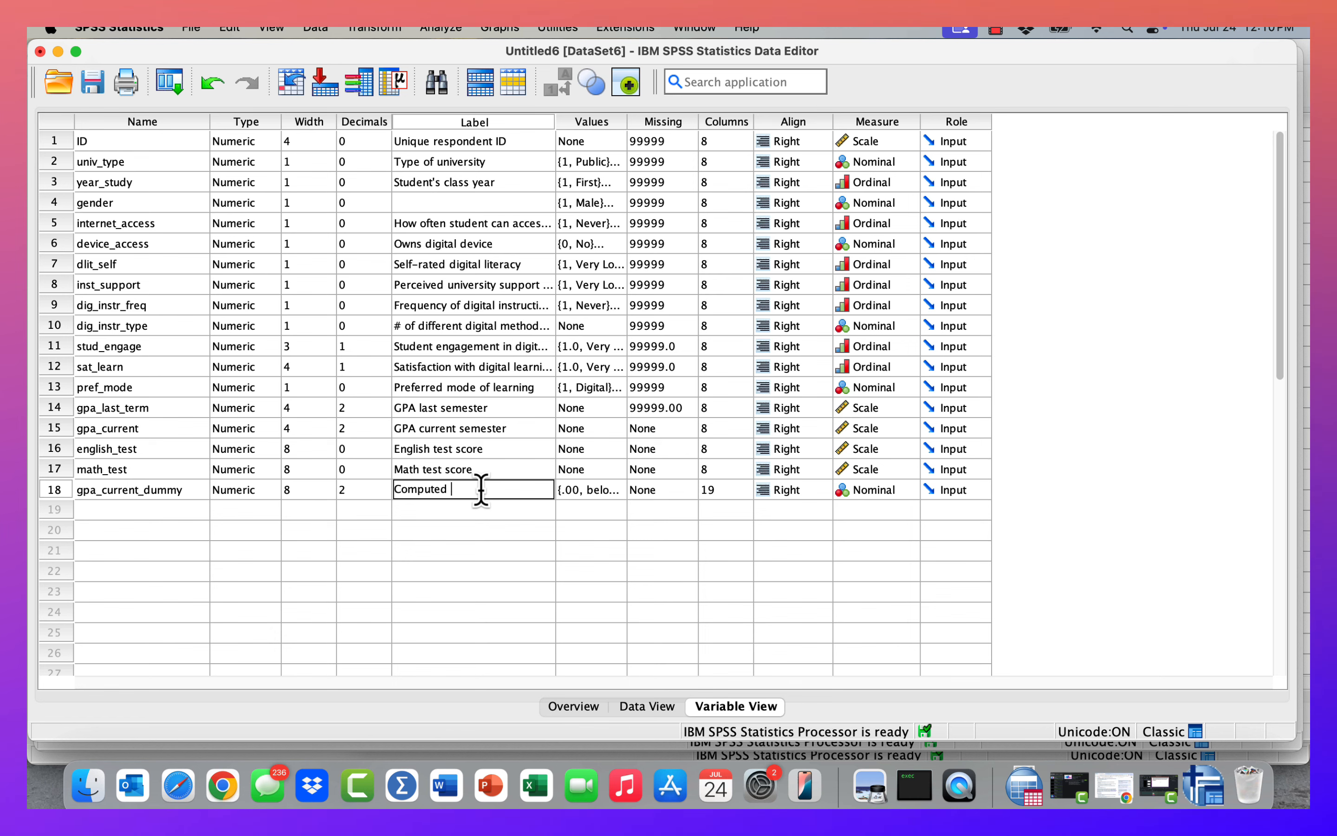
type(" dummy variable")
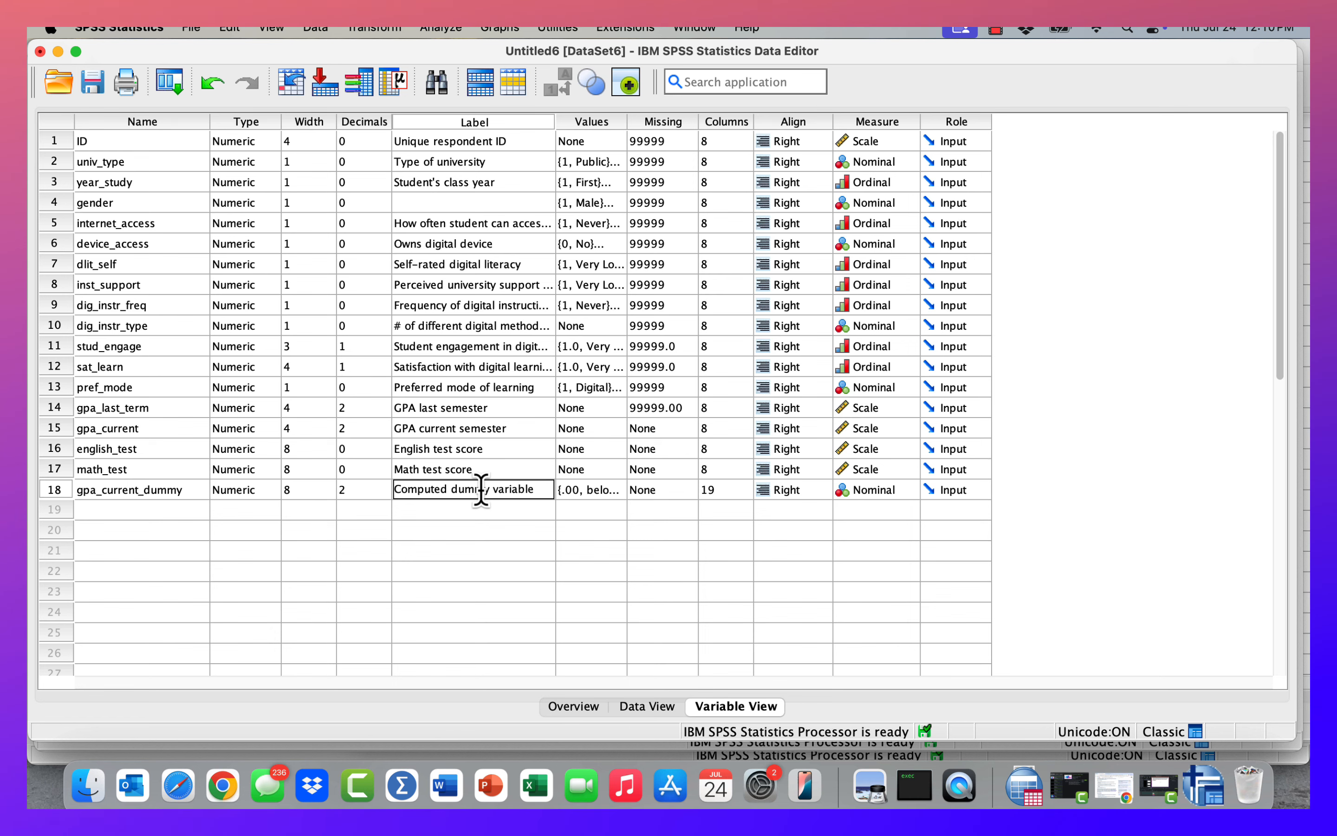
type(" from cu")
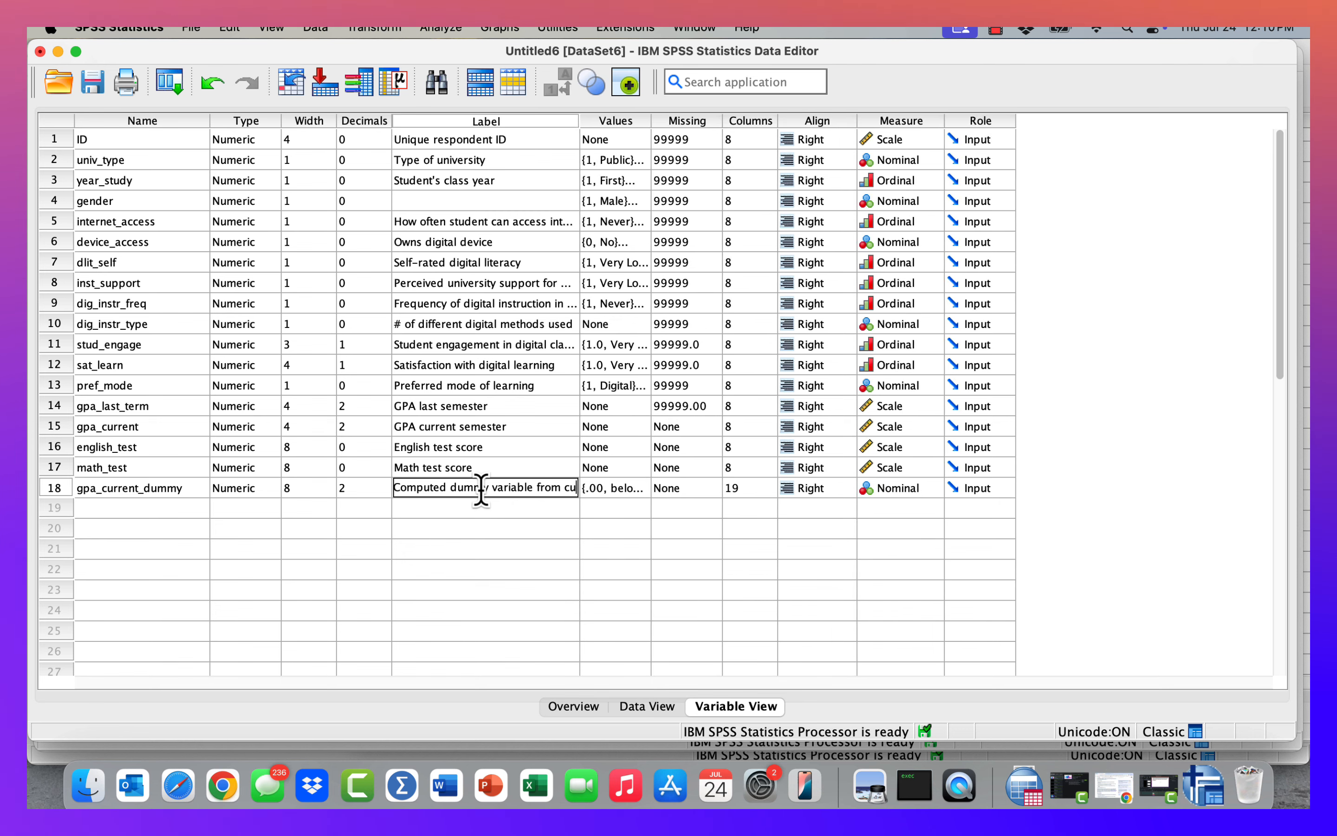
type("rrent gpa - abo")
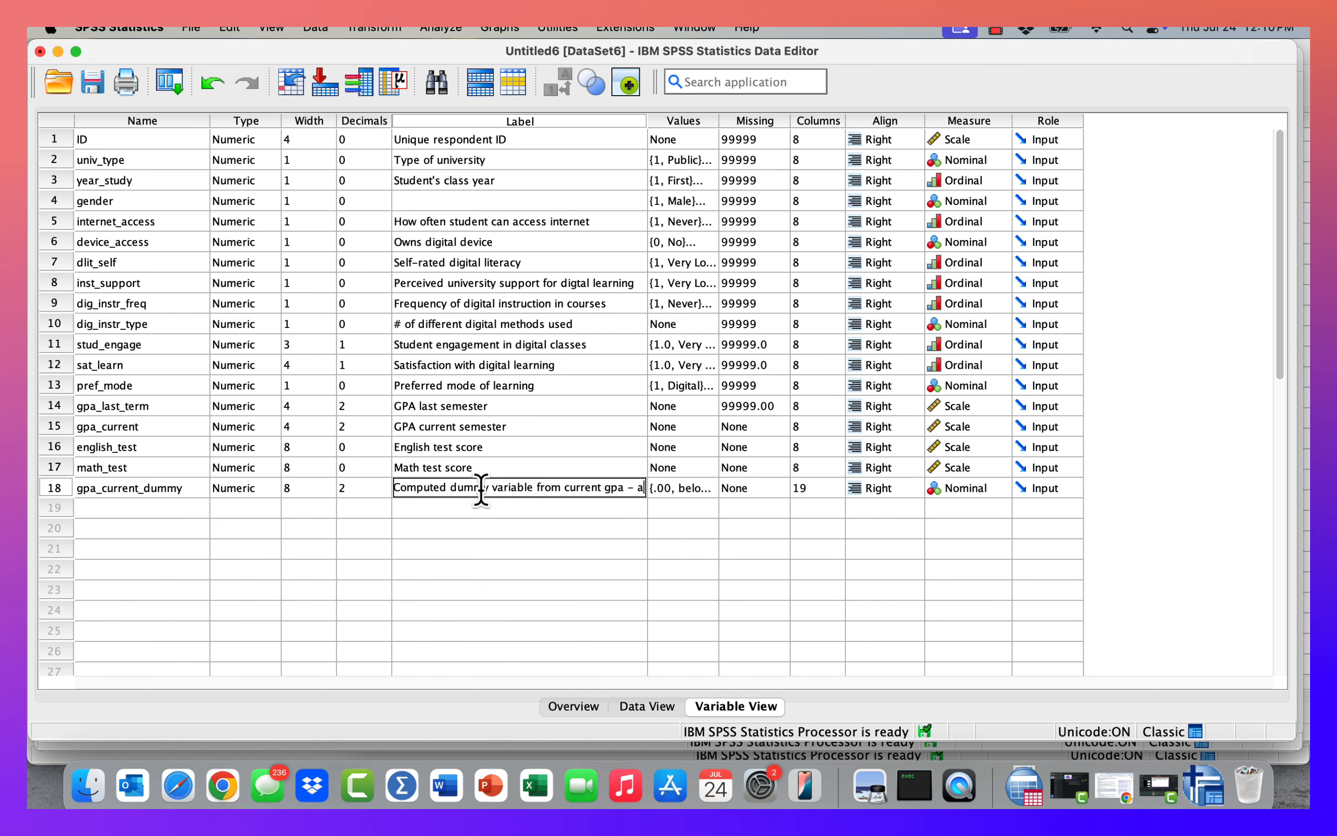
key("BackSpace")
key("BackSpace")
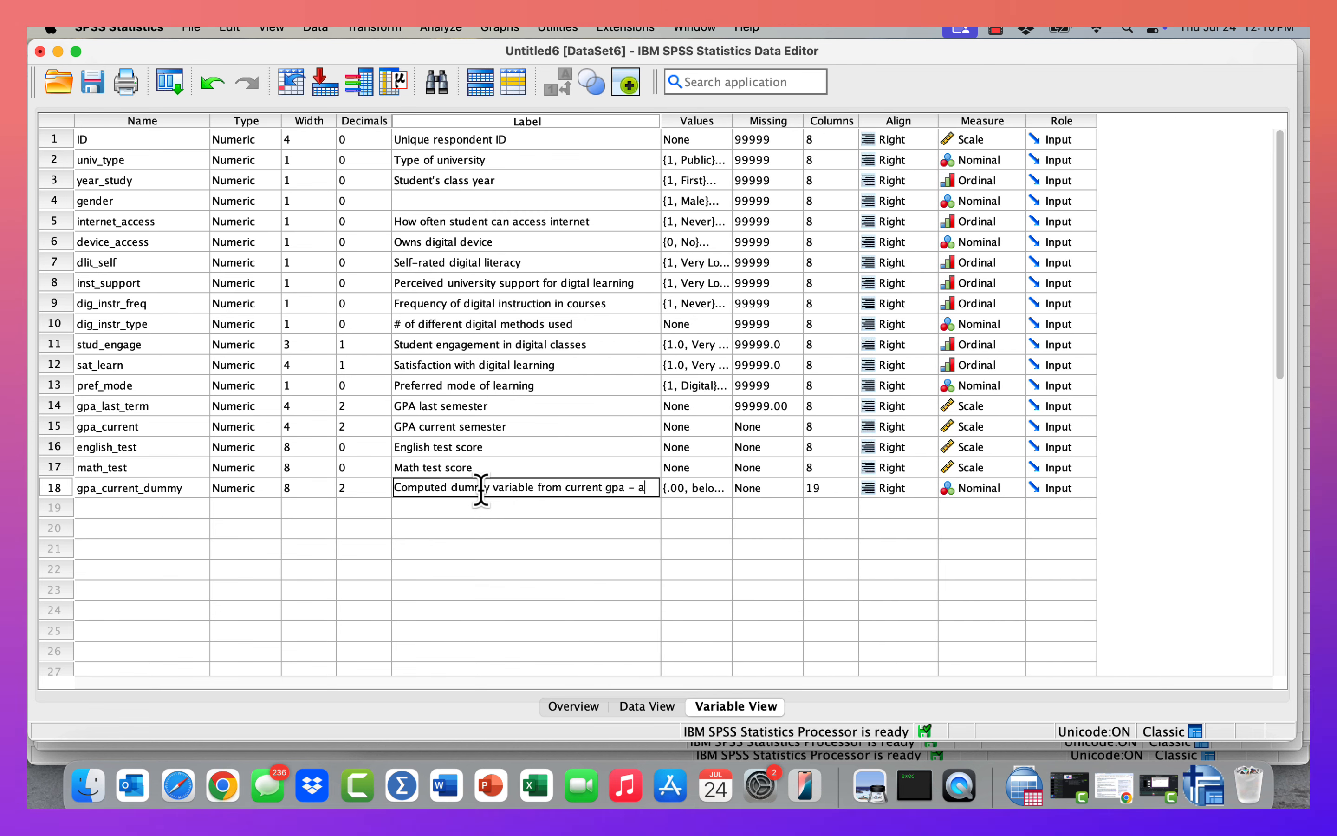
type("verage or above")
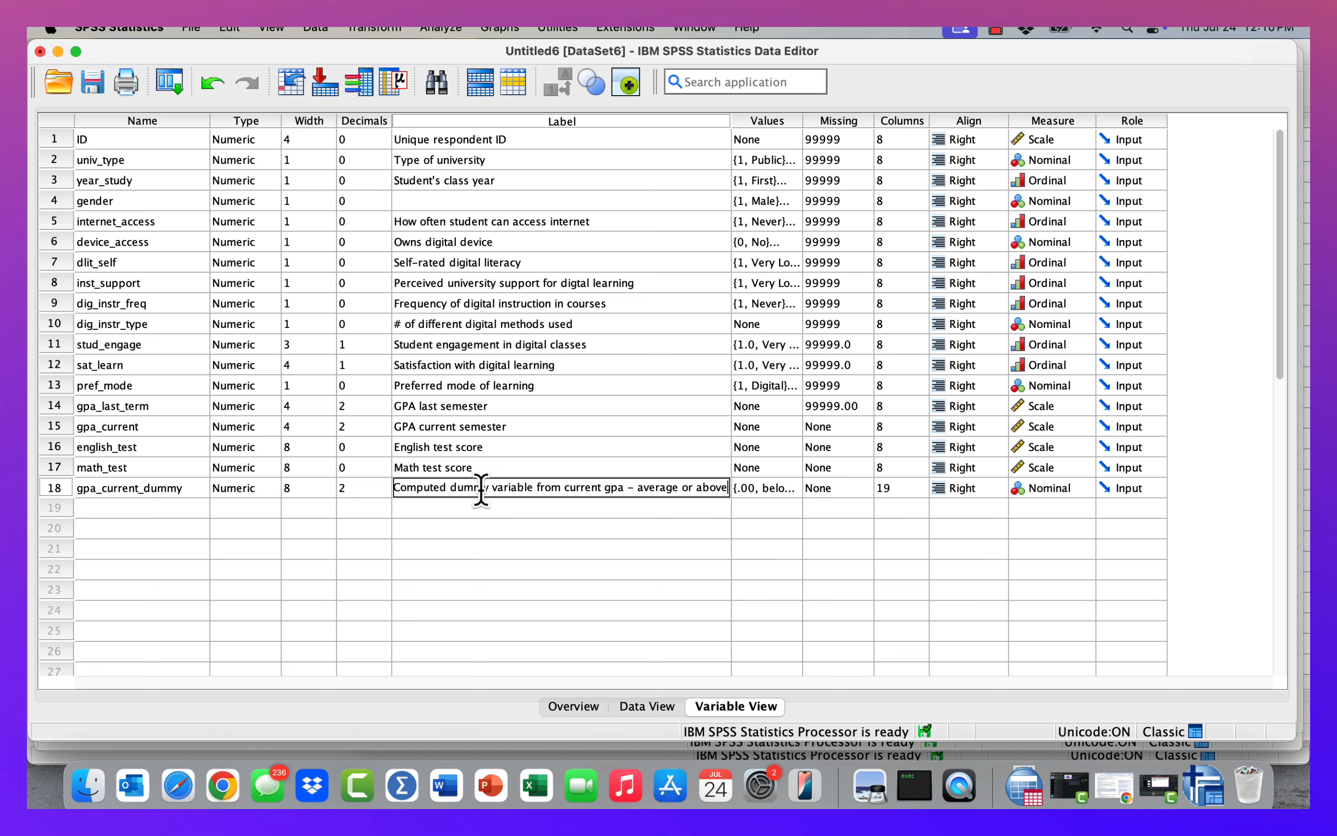
left_click(665, 568)
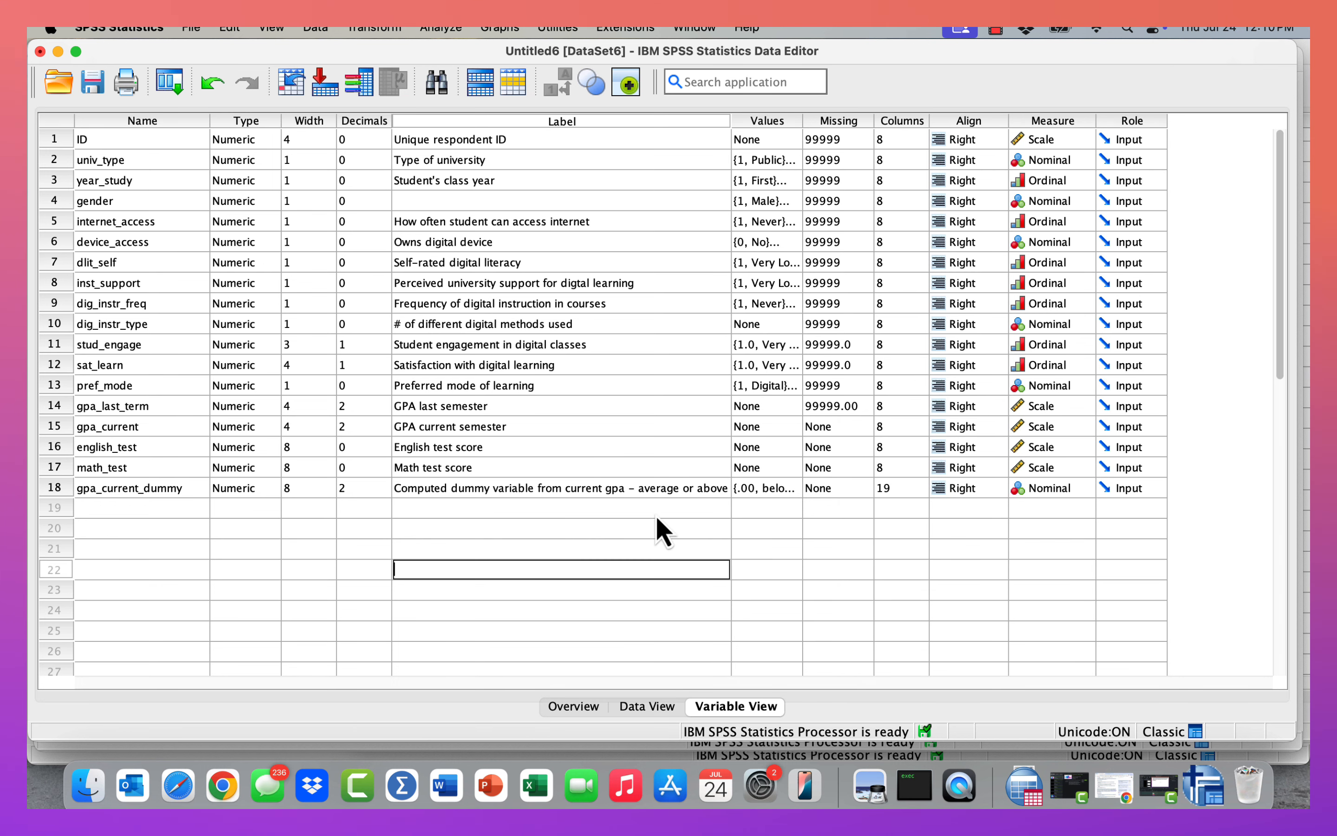
double_click(634, 488)
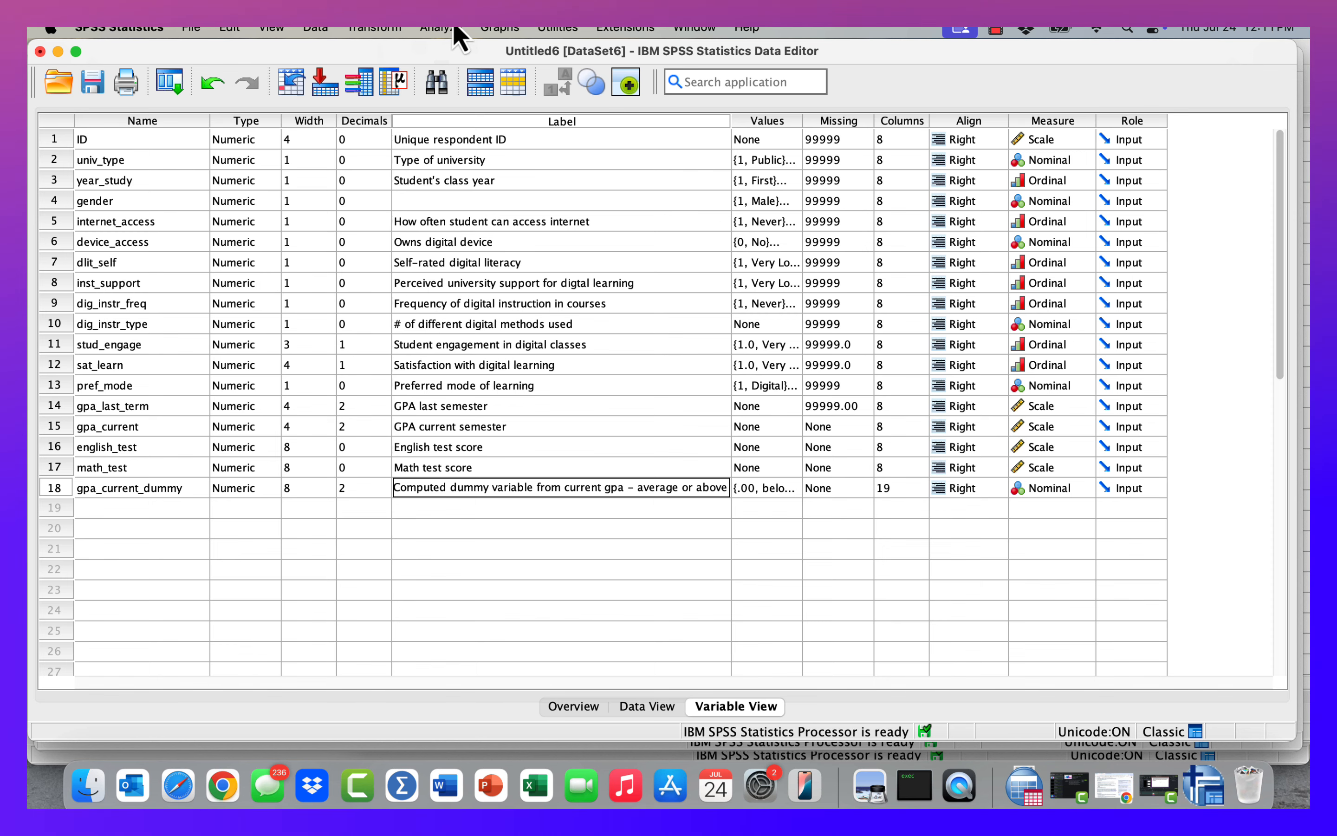
Open the value labels of year_study to review them.
left_click(373, 28)
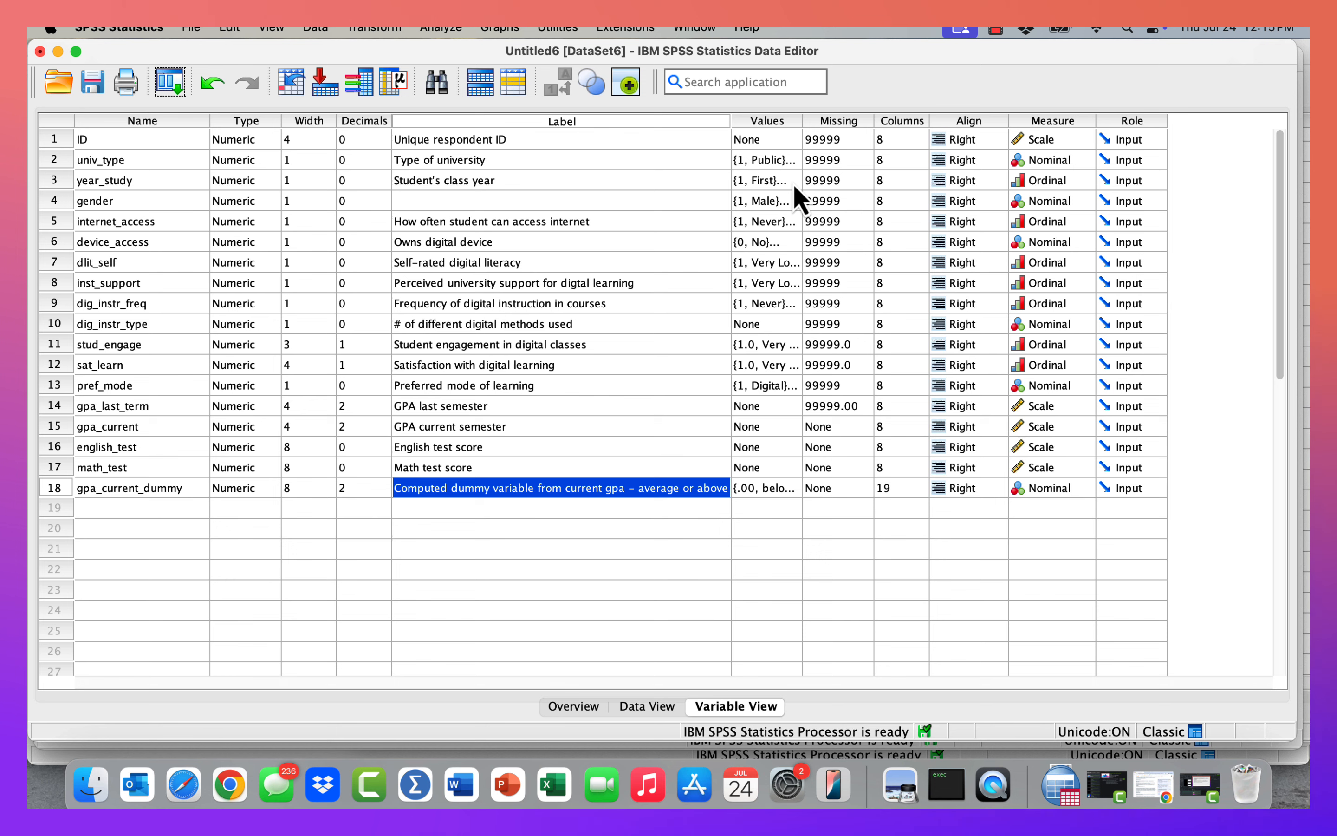
left_click(789, 181)
left_click(789, 180)
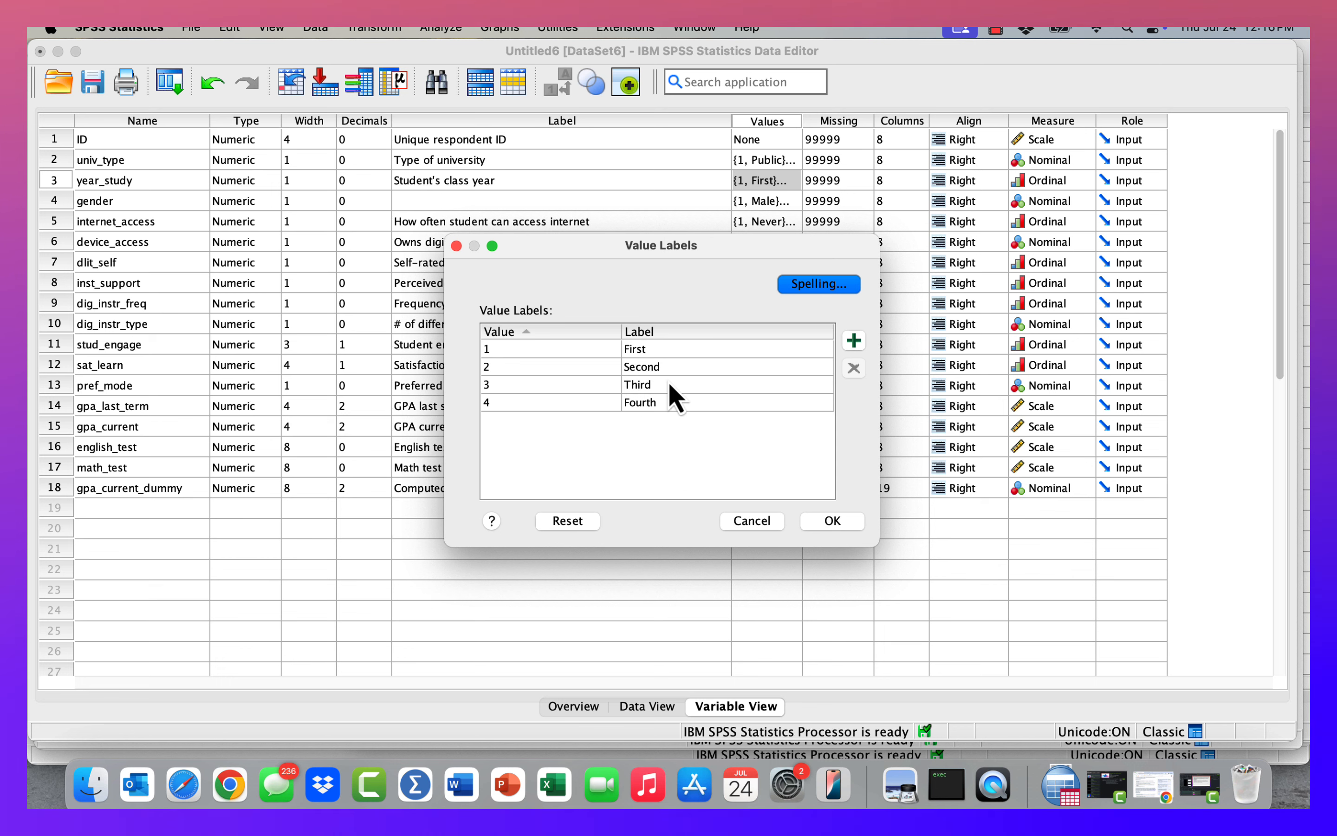
left_click(832, 522)
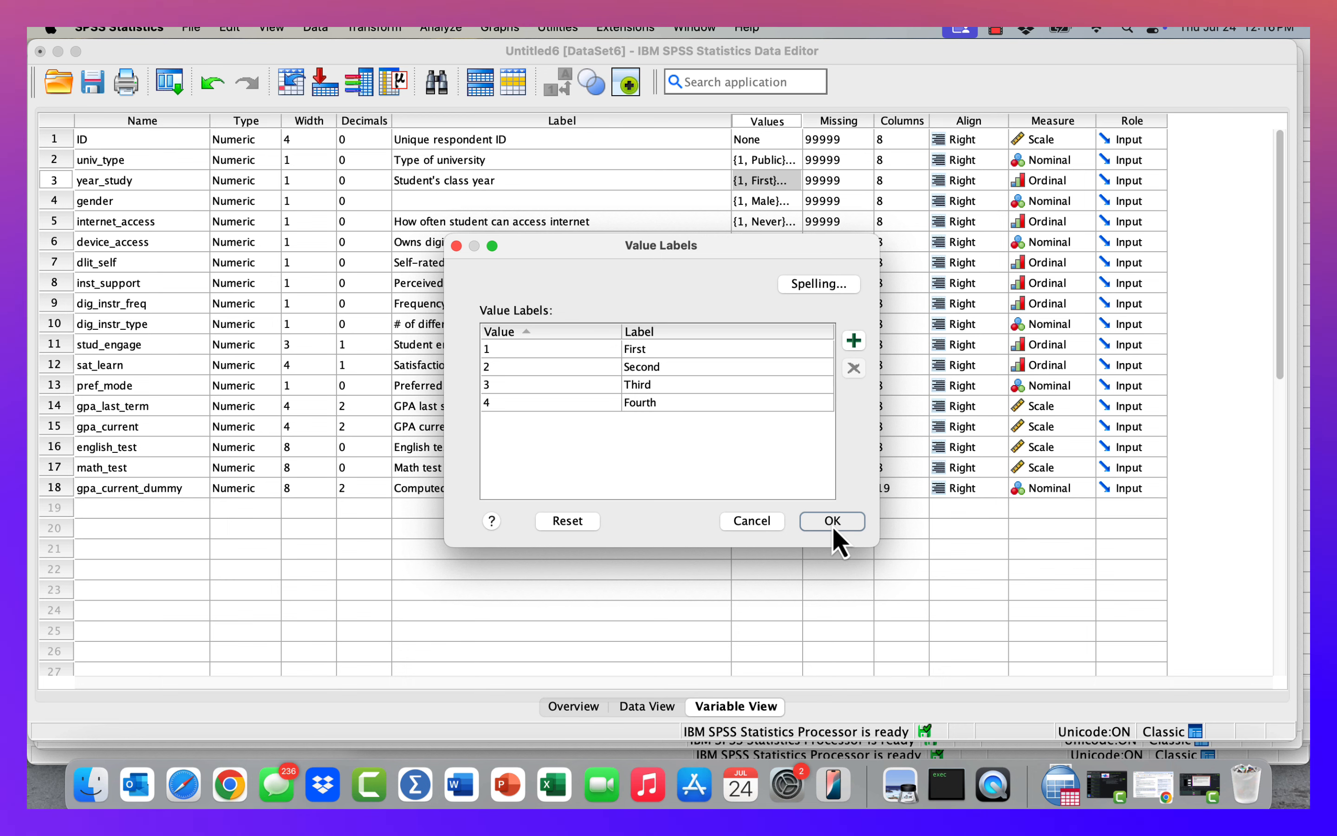
Close the value labels and start a Recode into Different Variables with year_study as the input variable.
left_click(832, 522)
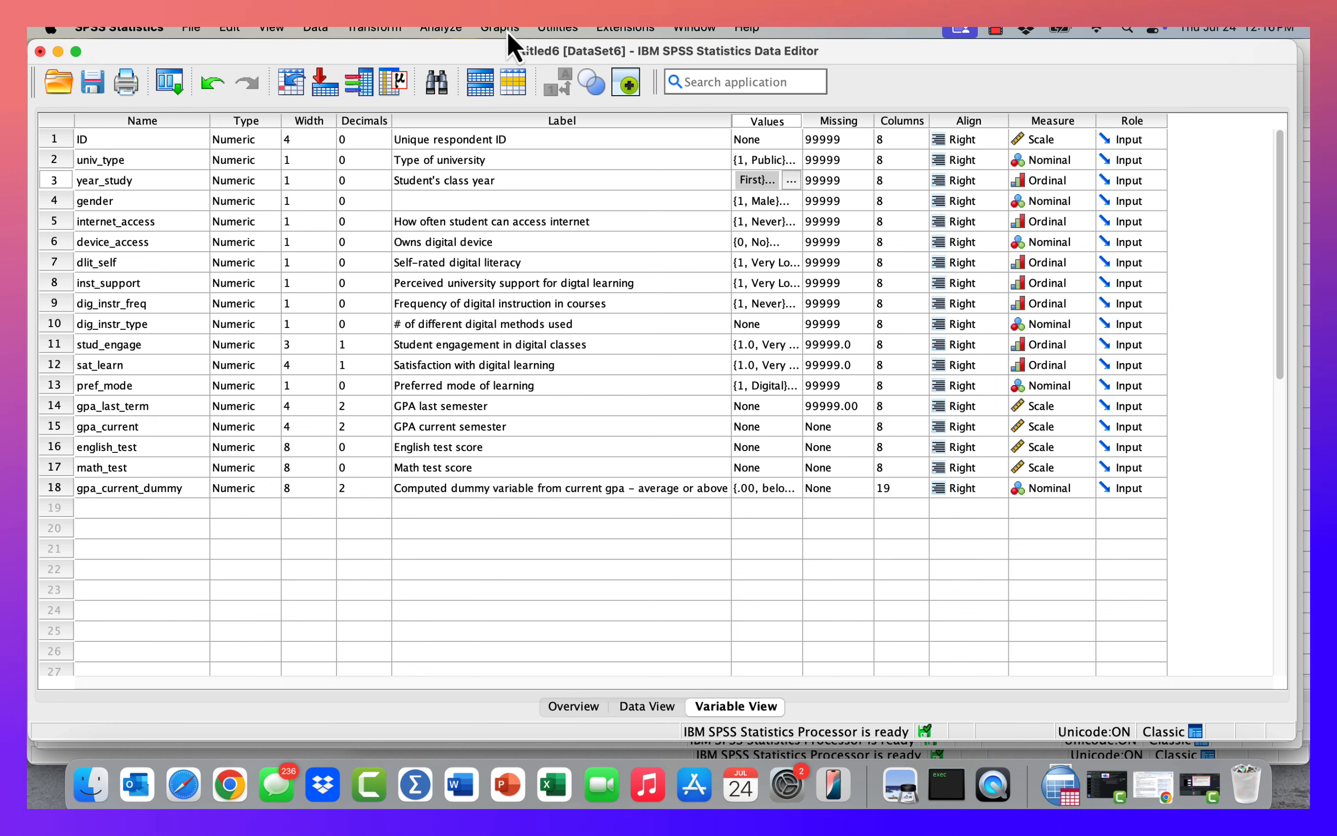
left_click(376, 30)
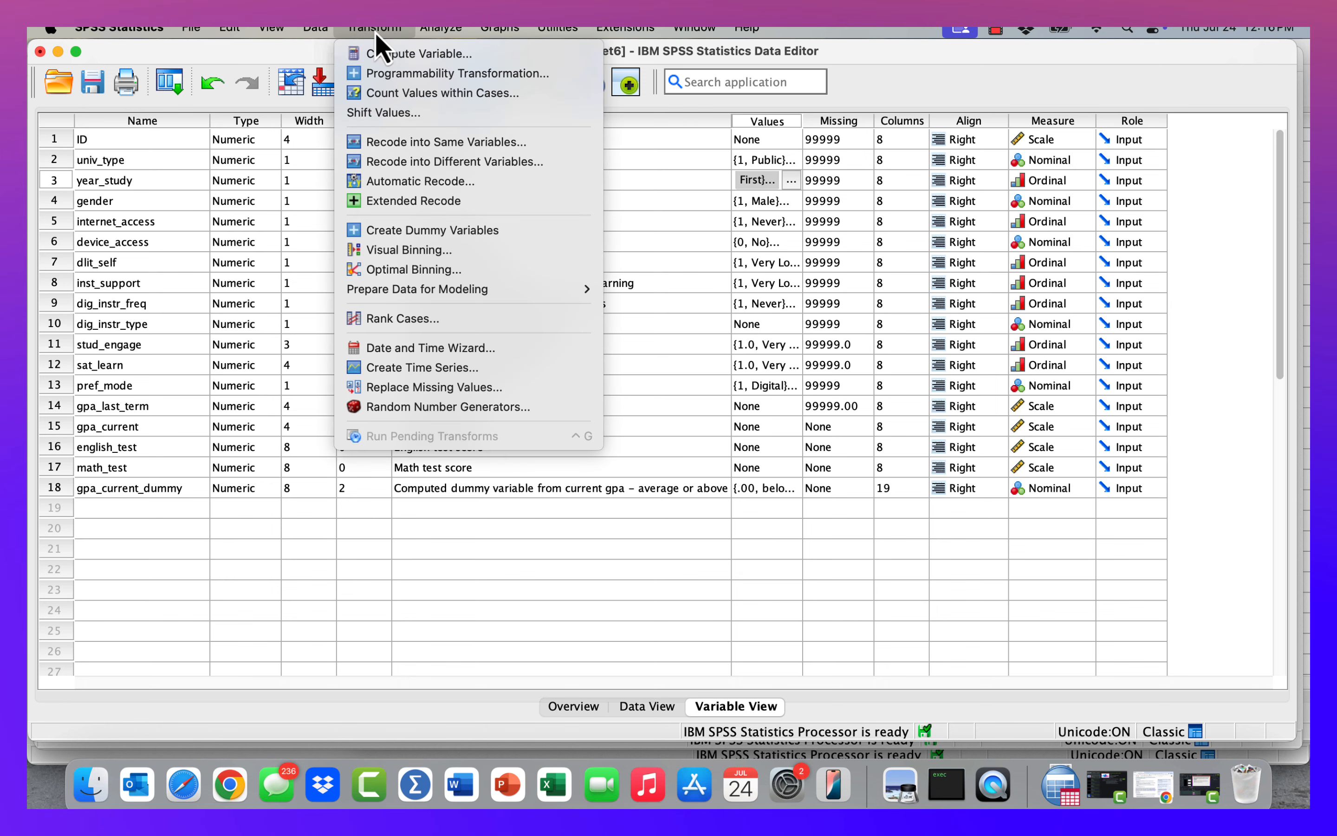
left_click(432, 163)
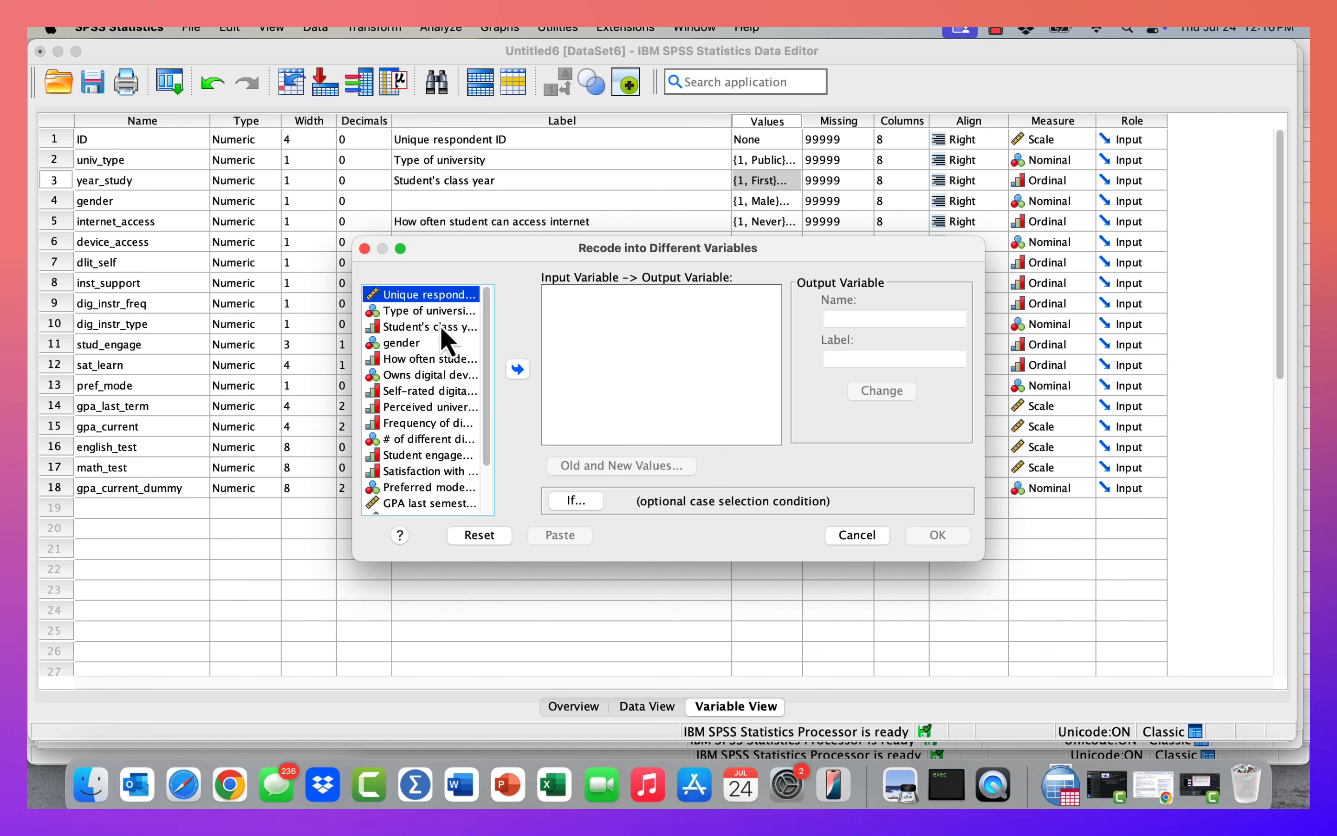
left_click(441, 327)
left_click(520, 369)
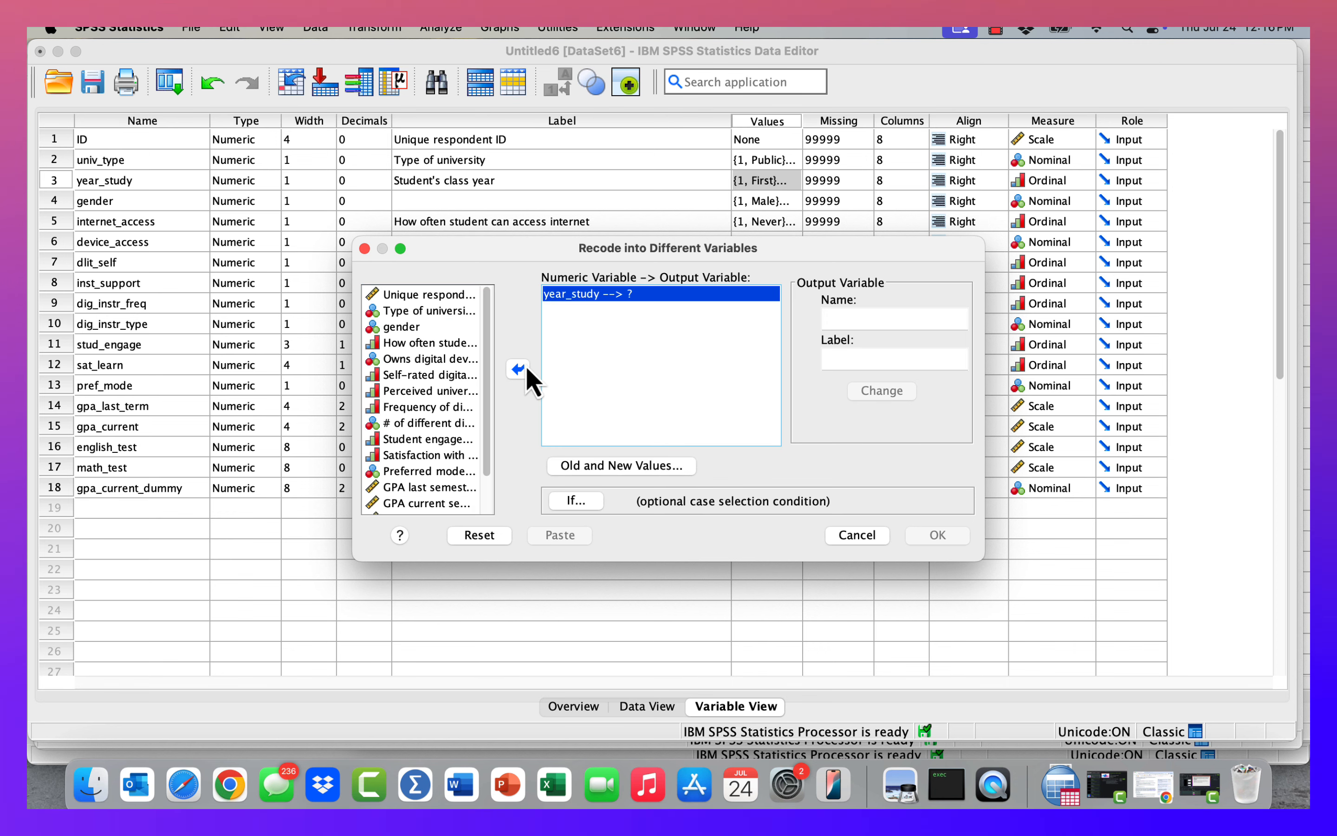
In the old and new values, map year_study value 2 to new value 1.
left_click(601, 473)
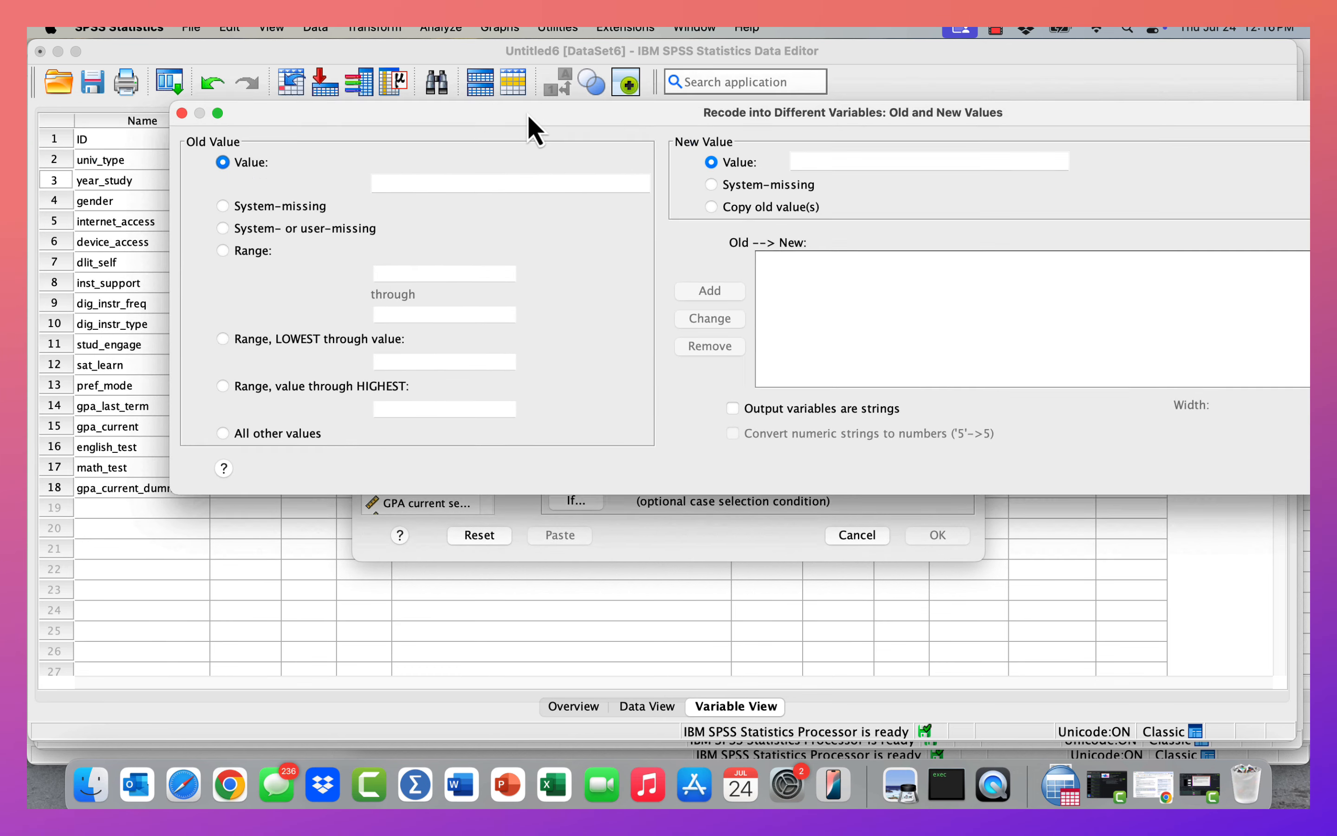
left_click(398, 188)
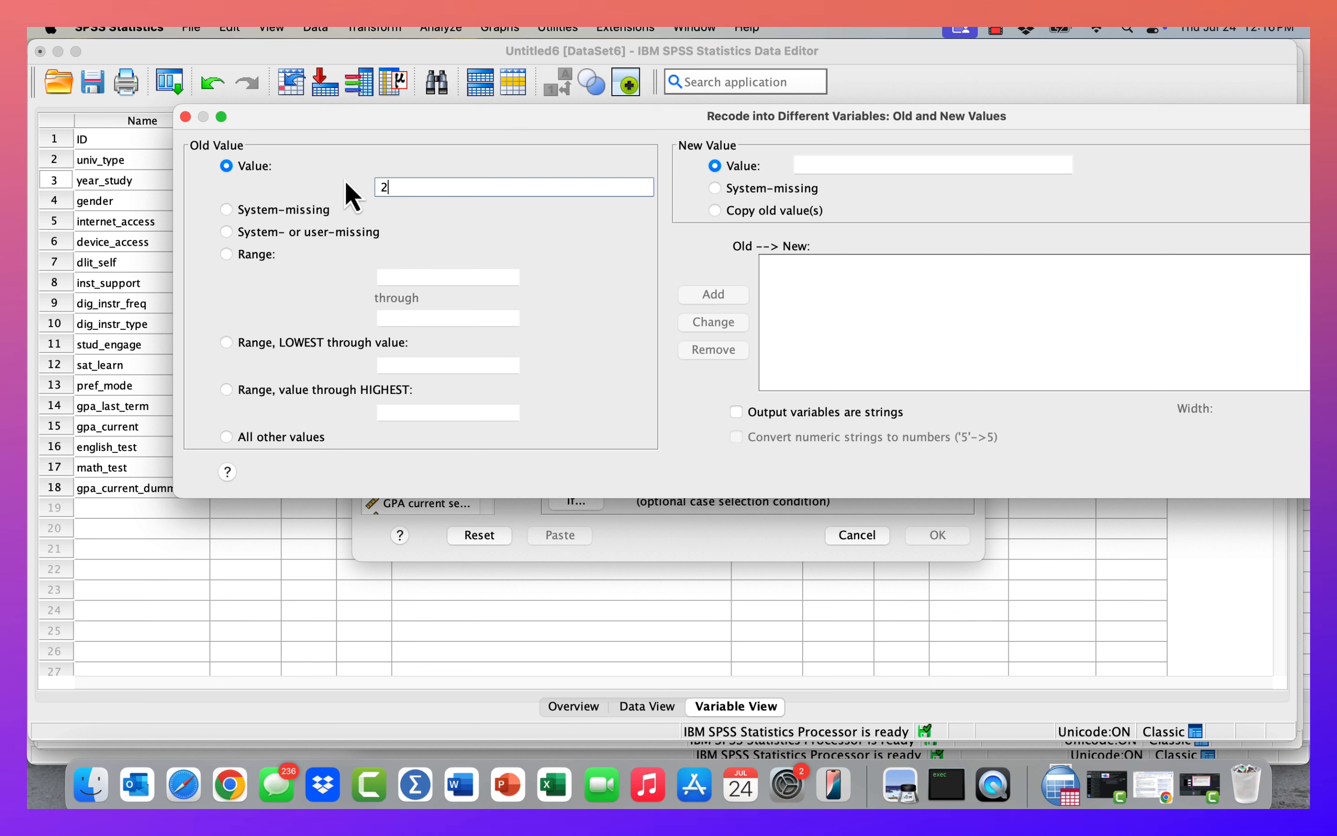
left_click(809, 164)
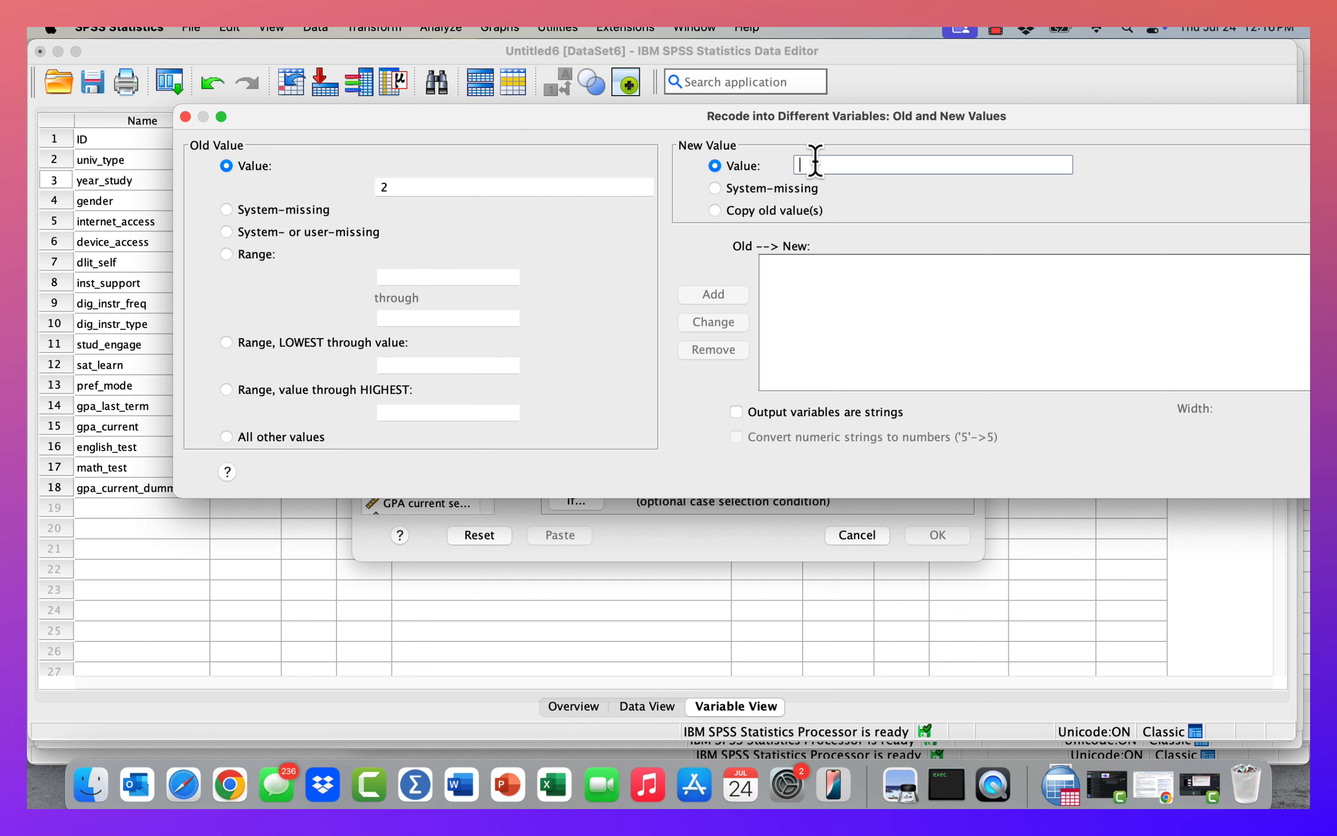
type("1")
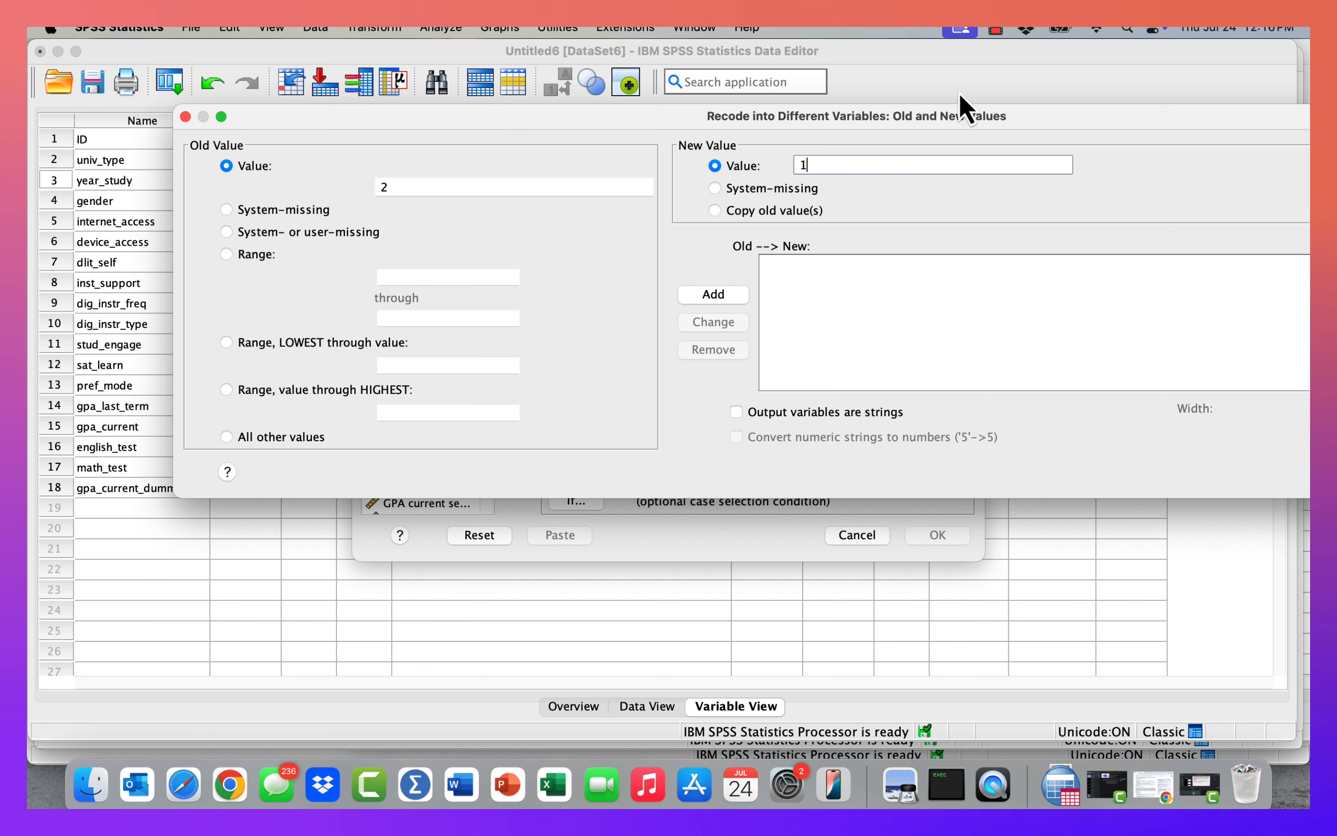
left_click_drag(887, 119, 695, 123)
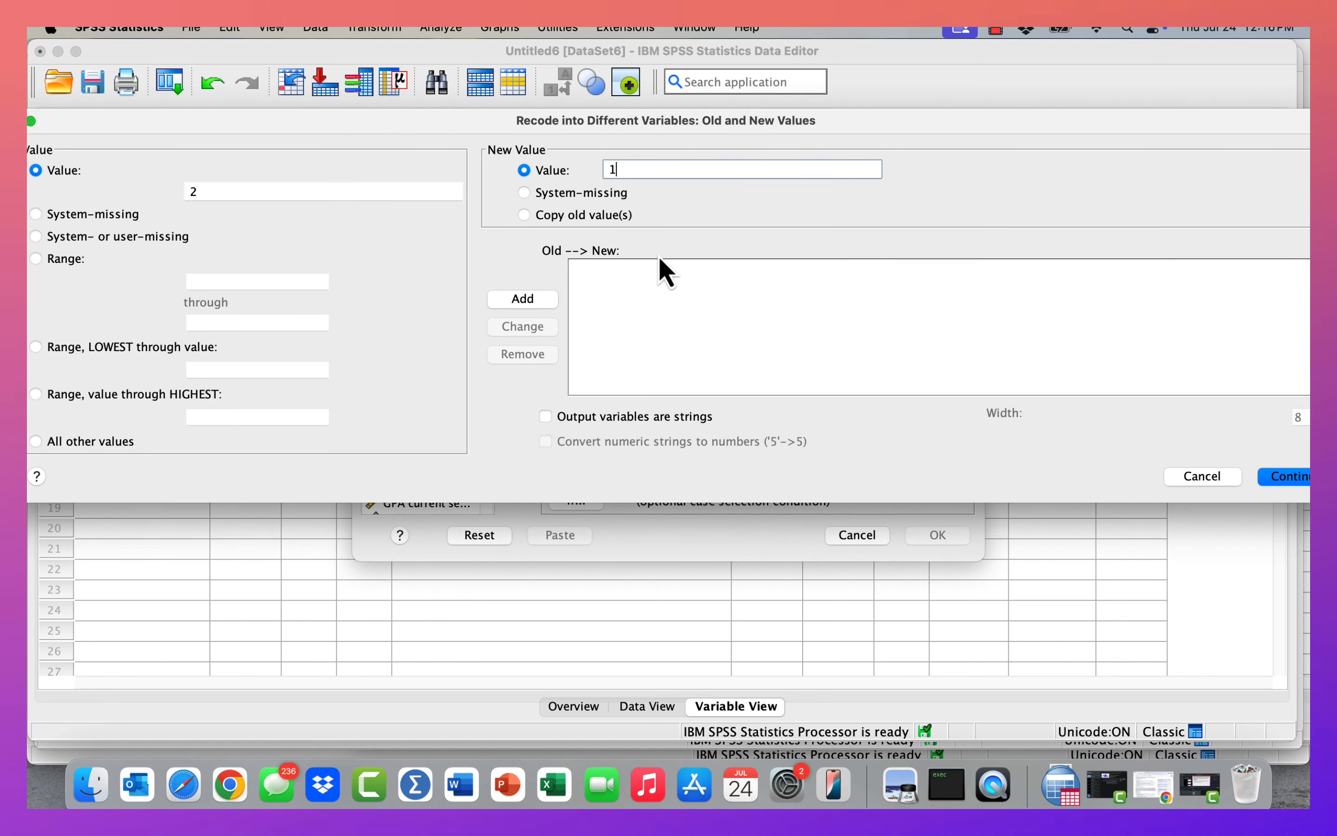
left_click(535, 300)
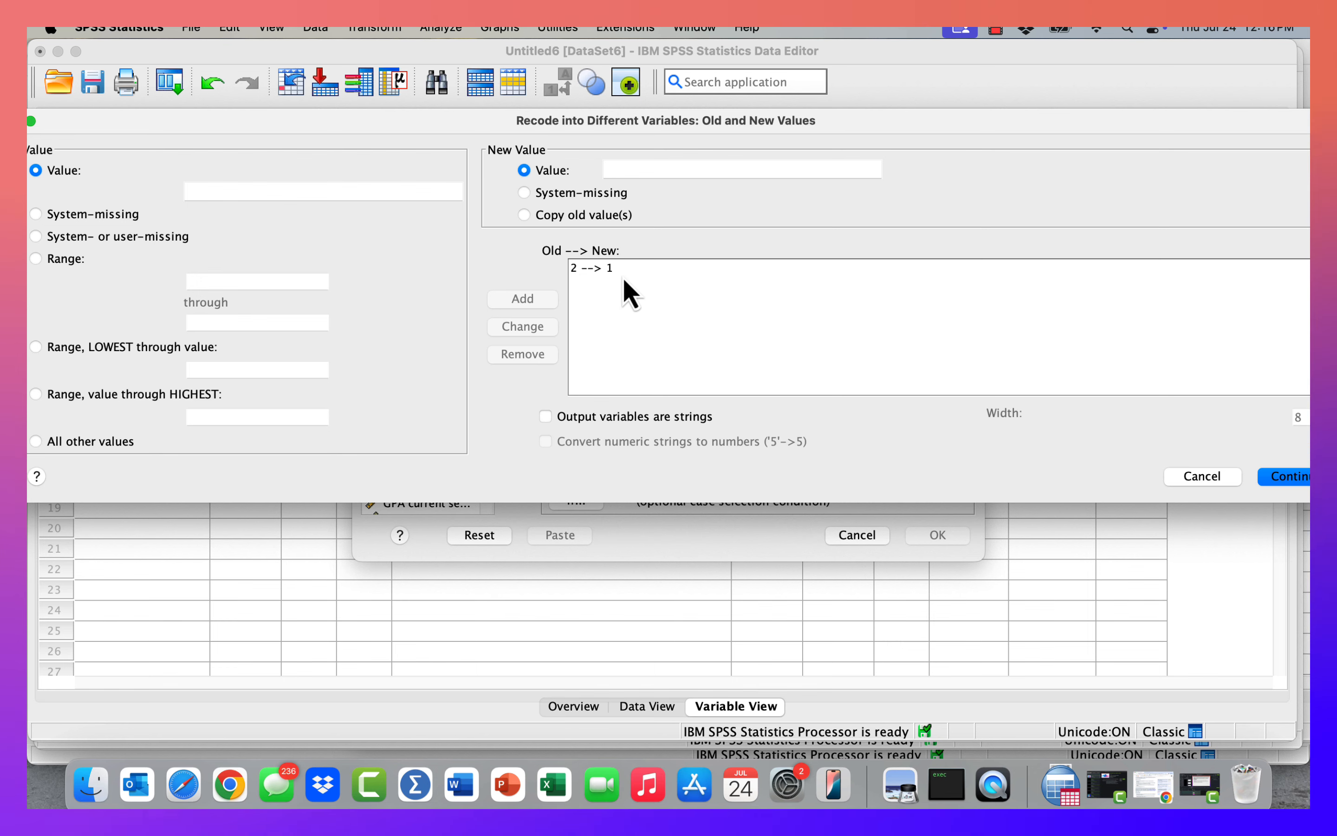
left_click(425, 56)
left_click_drag(425, 56, 485, 56)
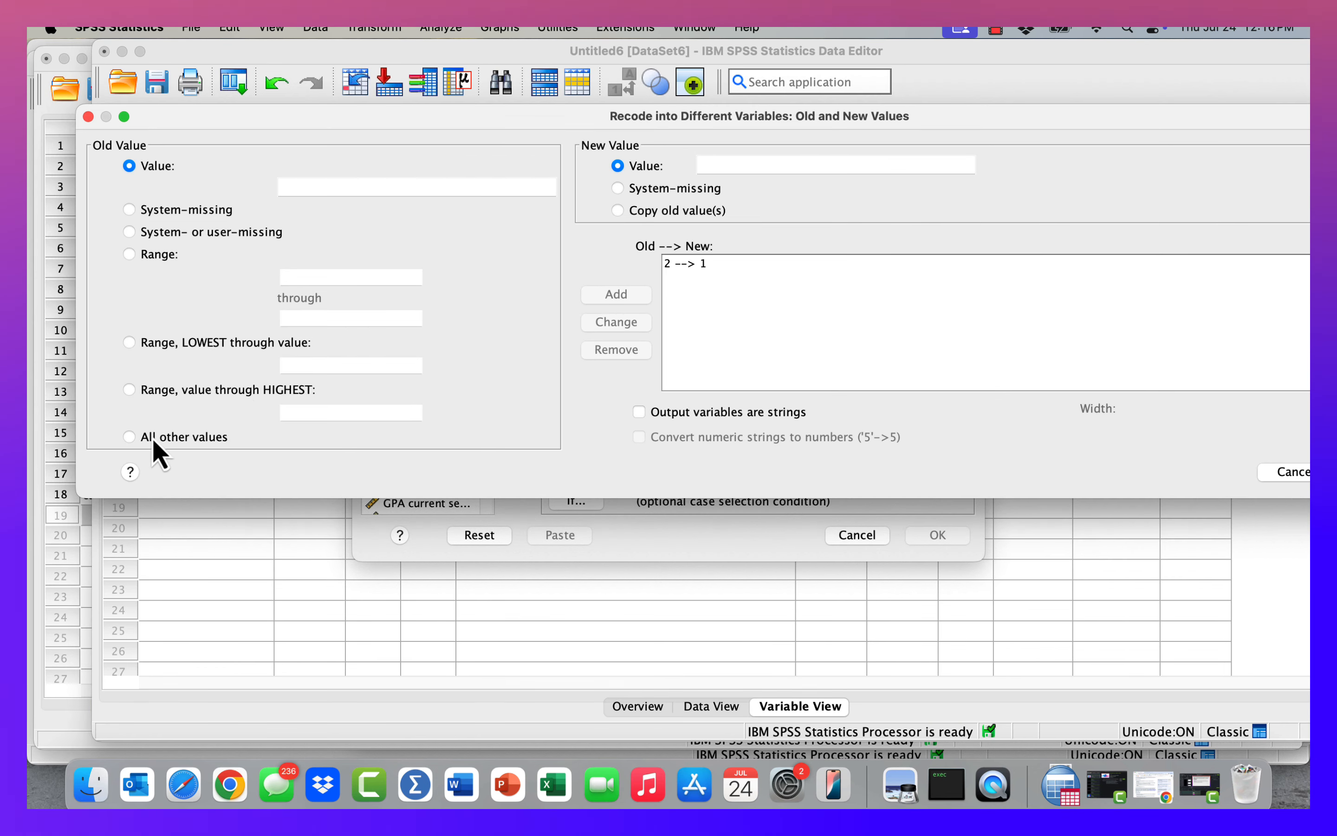
left_click(133, 439)
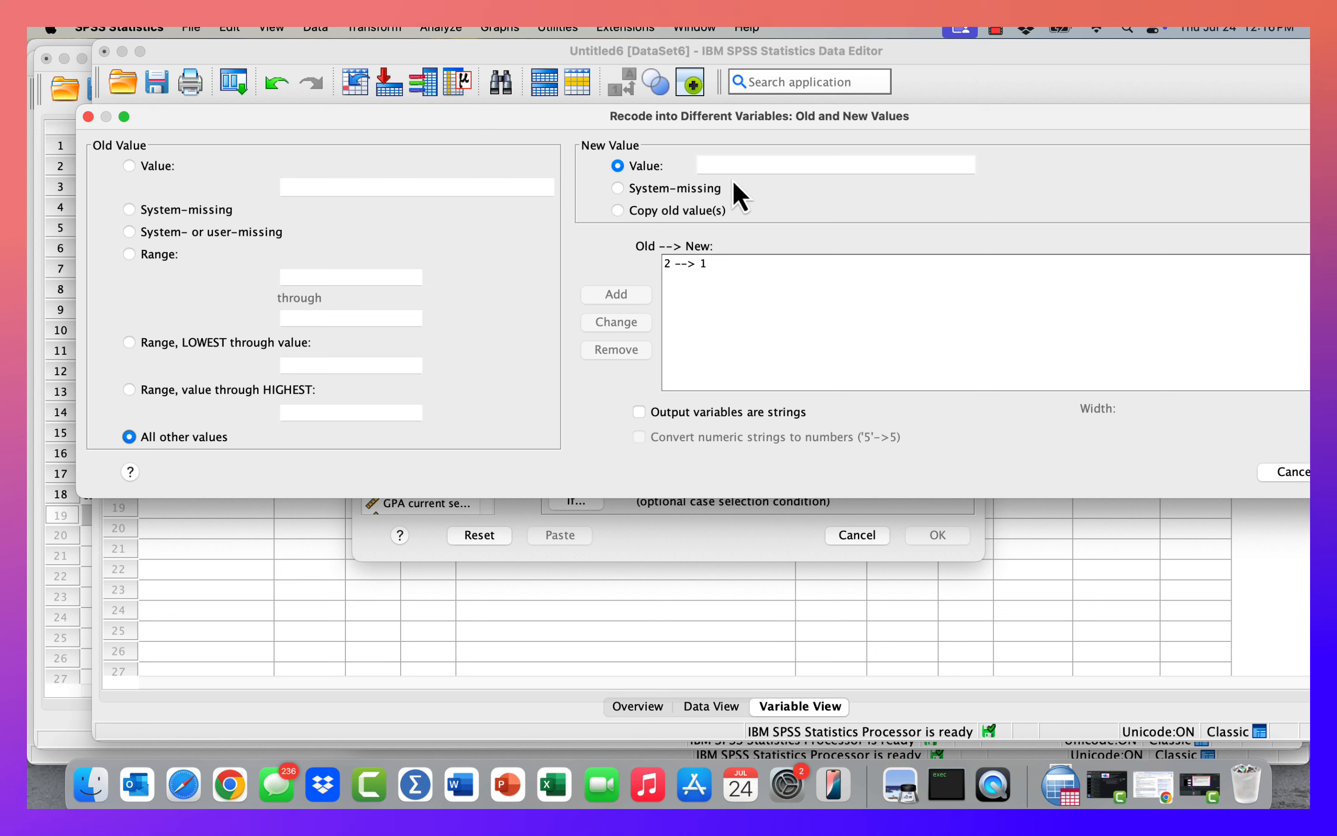
left_click(735, 165)
type("0")
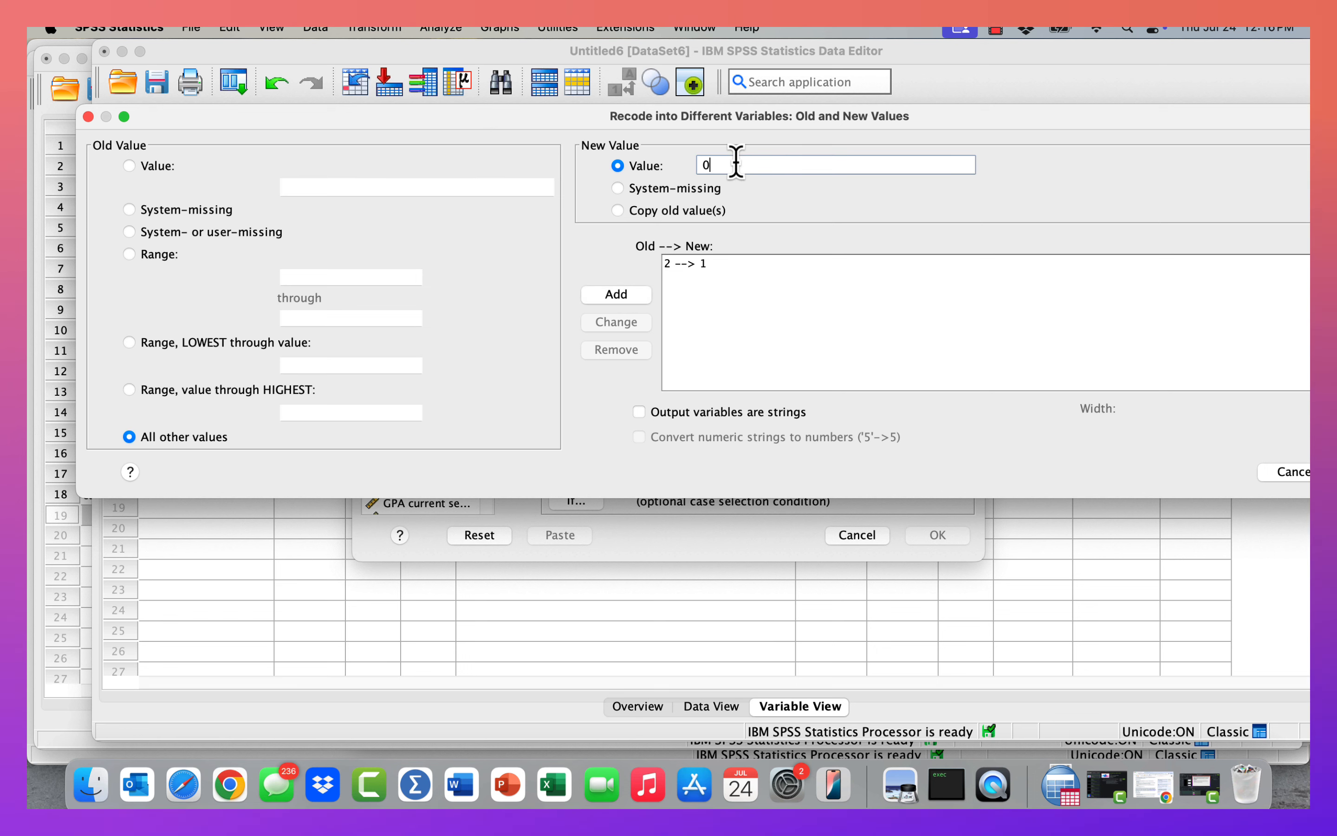
key("BackSpace")
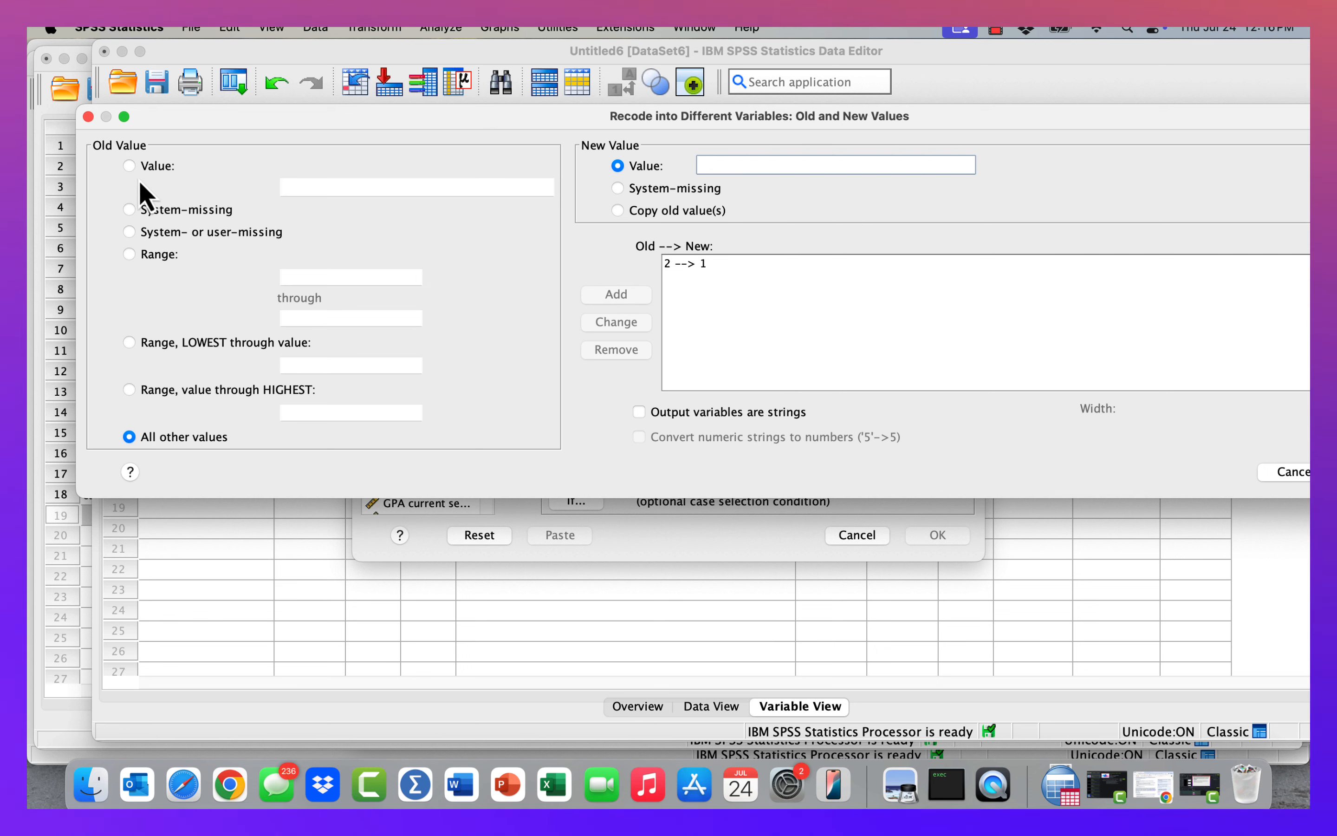
Map old value 1 to new value 0.
left_click(129, 166)
left_click(300, 189)
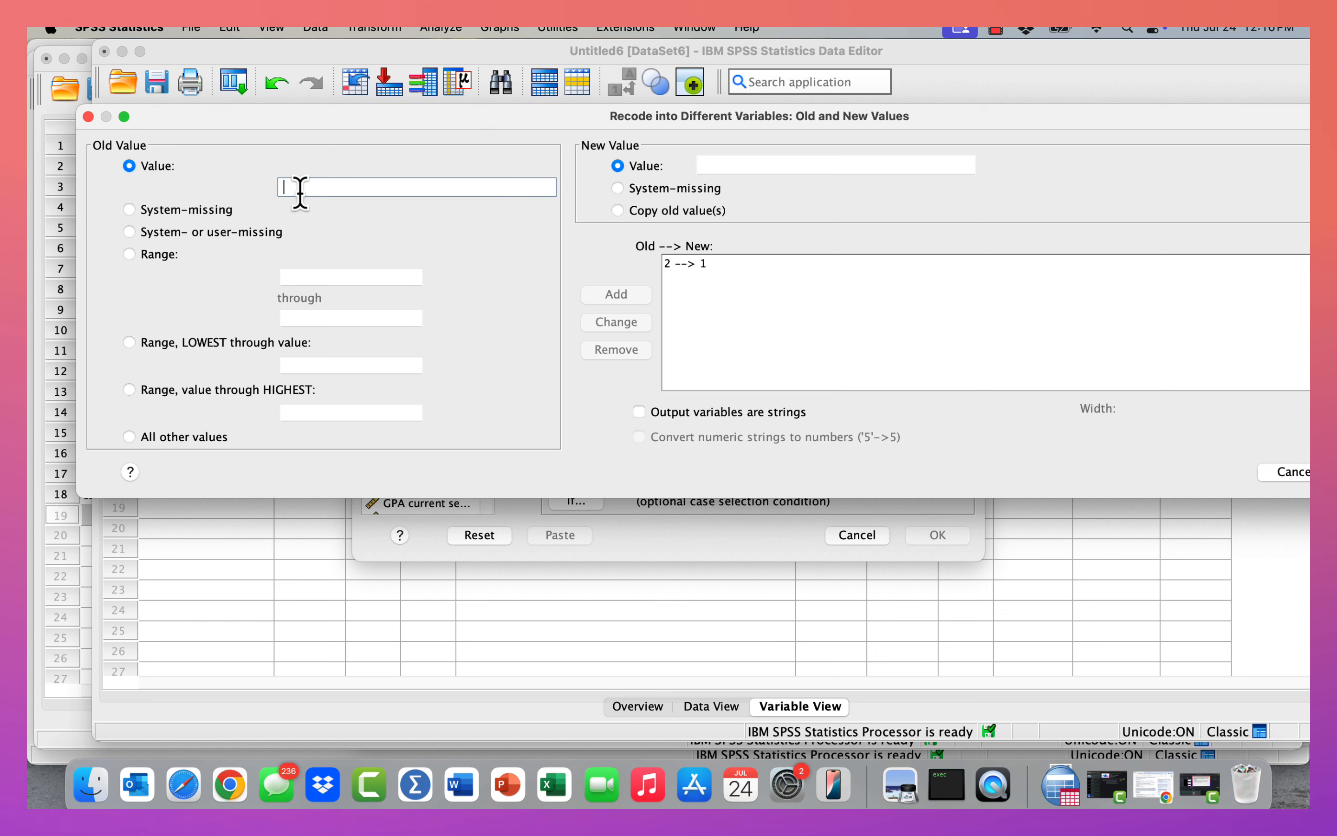
type("1")
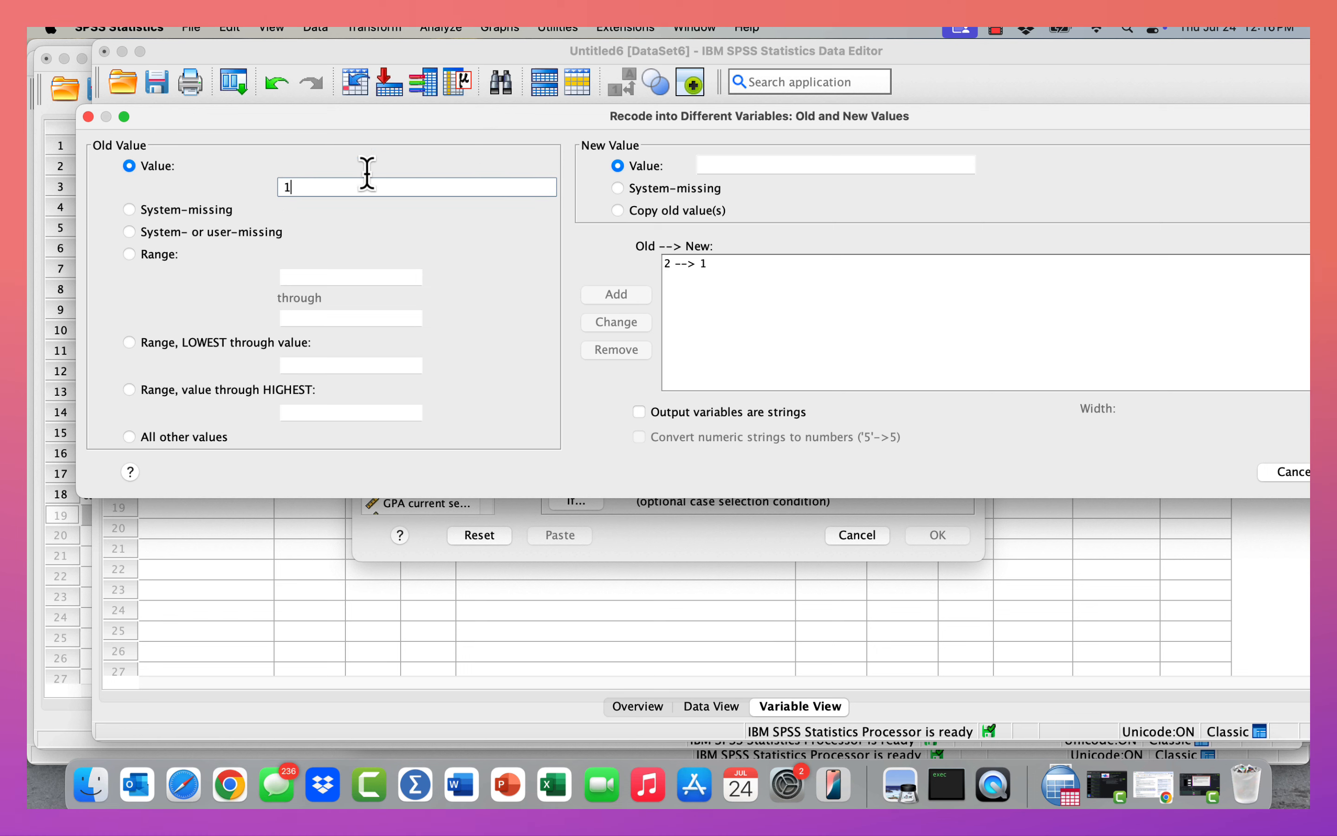
left_click(745, 166)
type("0")
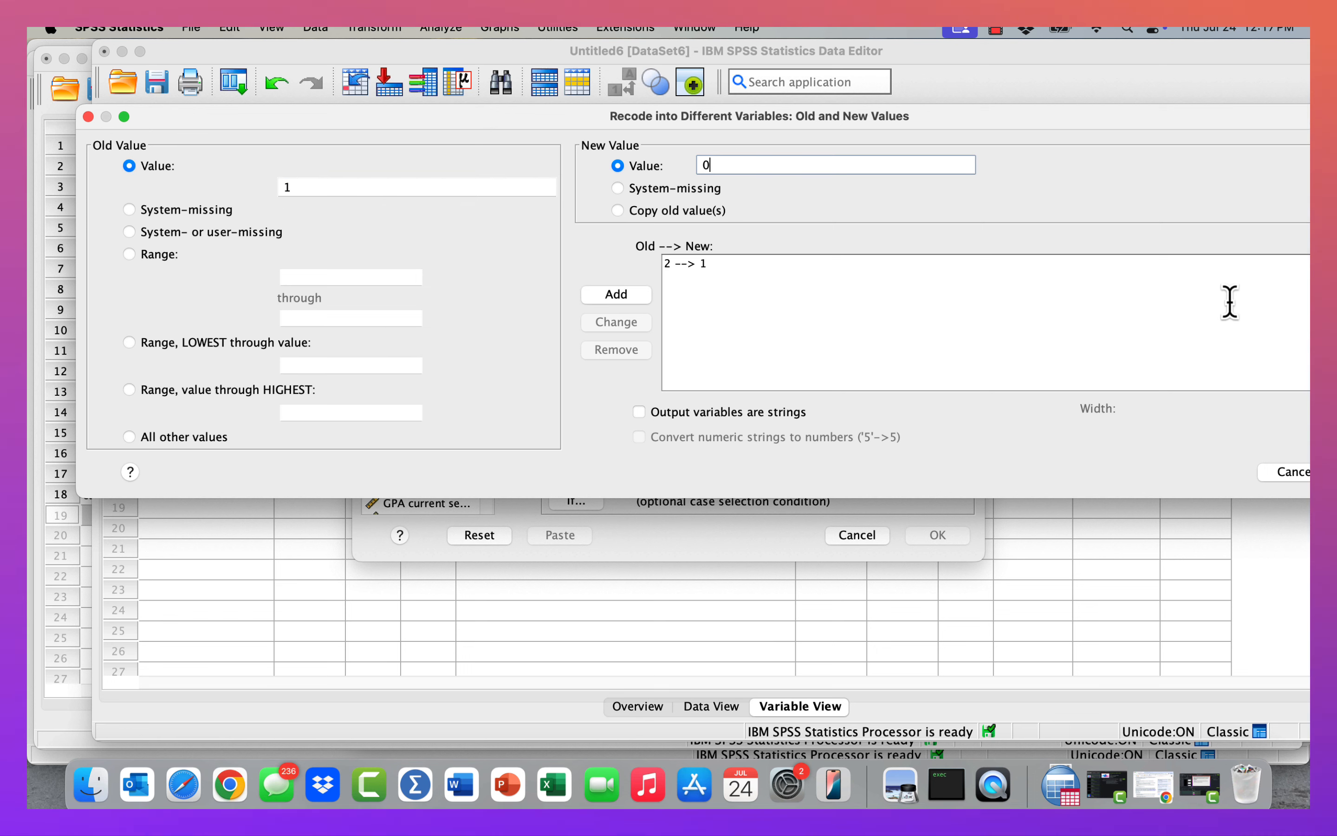
left_click(631, 298)
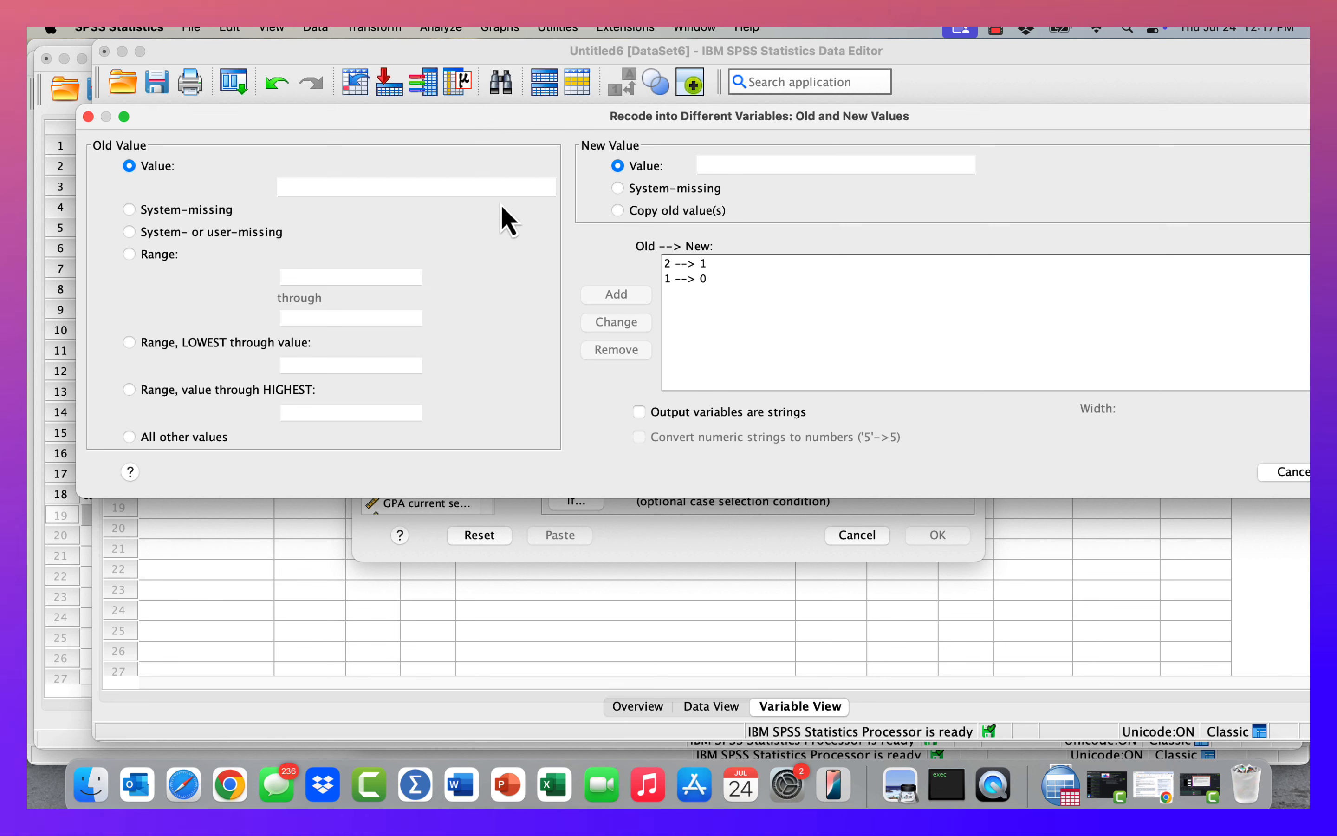
Map old values 3 and 4 to new value 0 and confirm the old and new values.
left_click(367, 186)
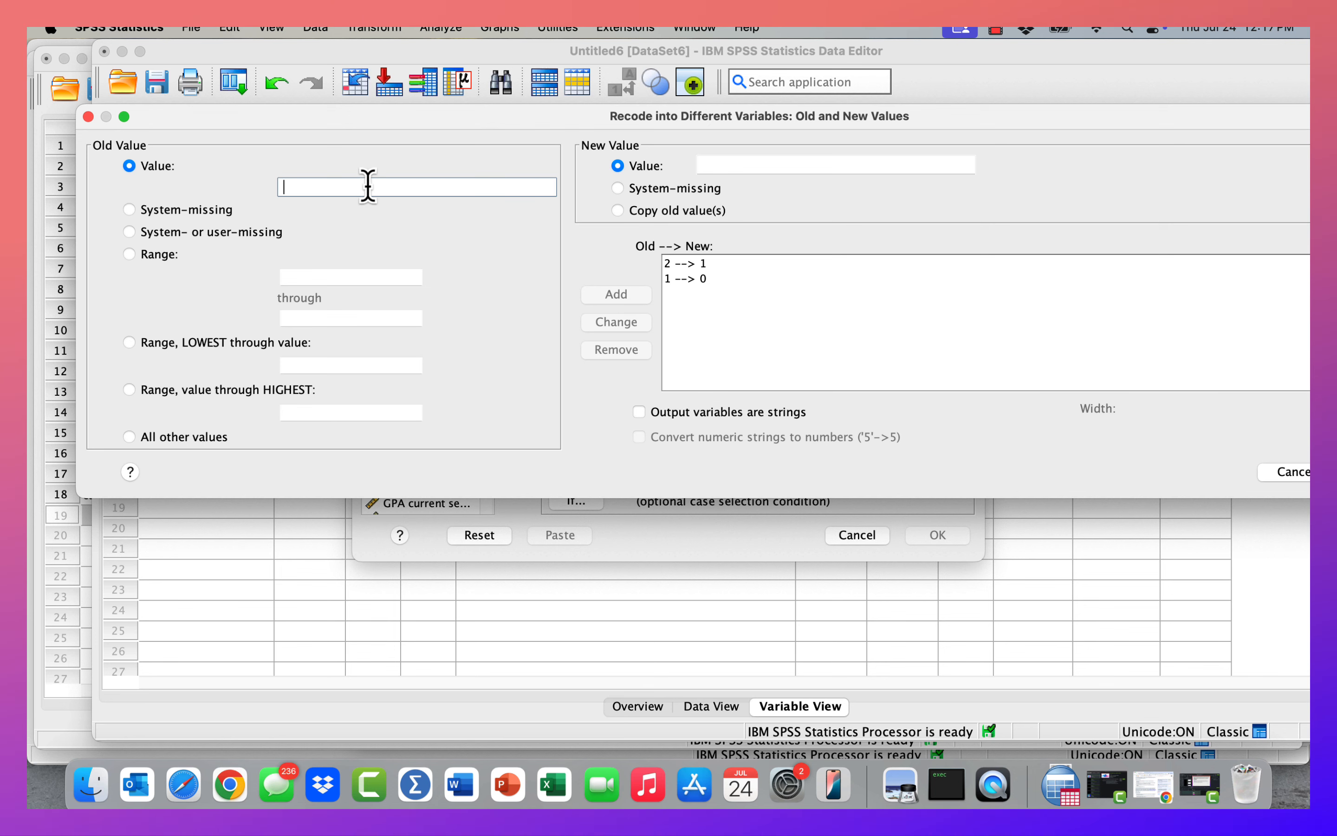
type("3")
left_click(715, 165)
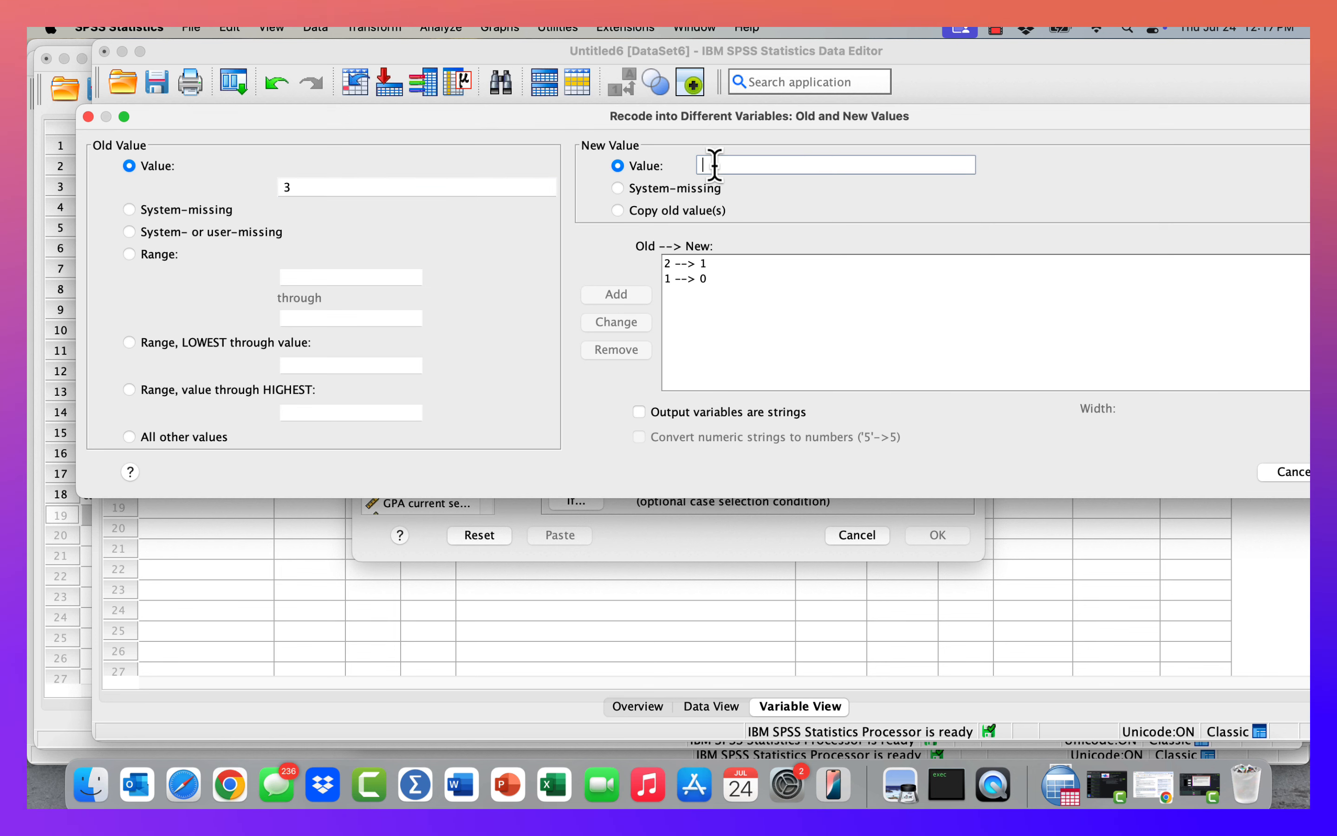
type("0")
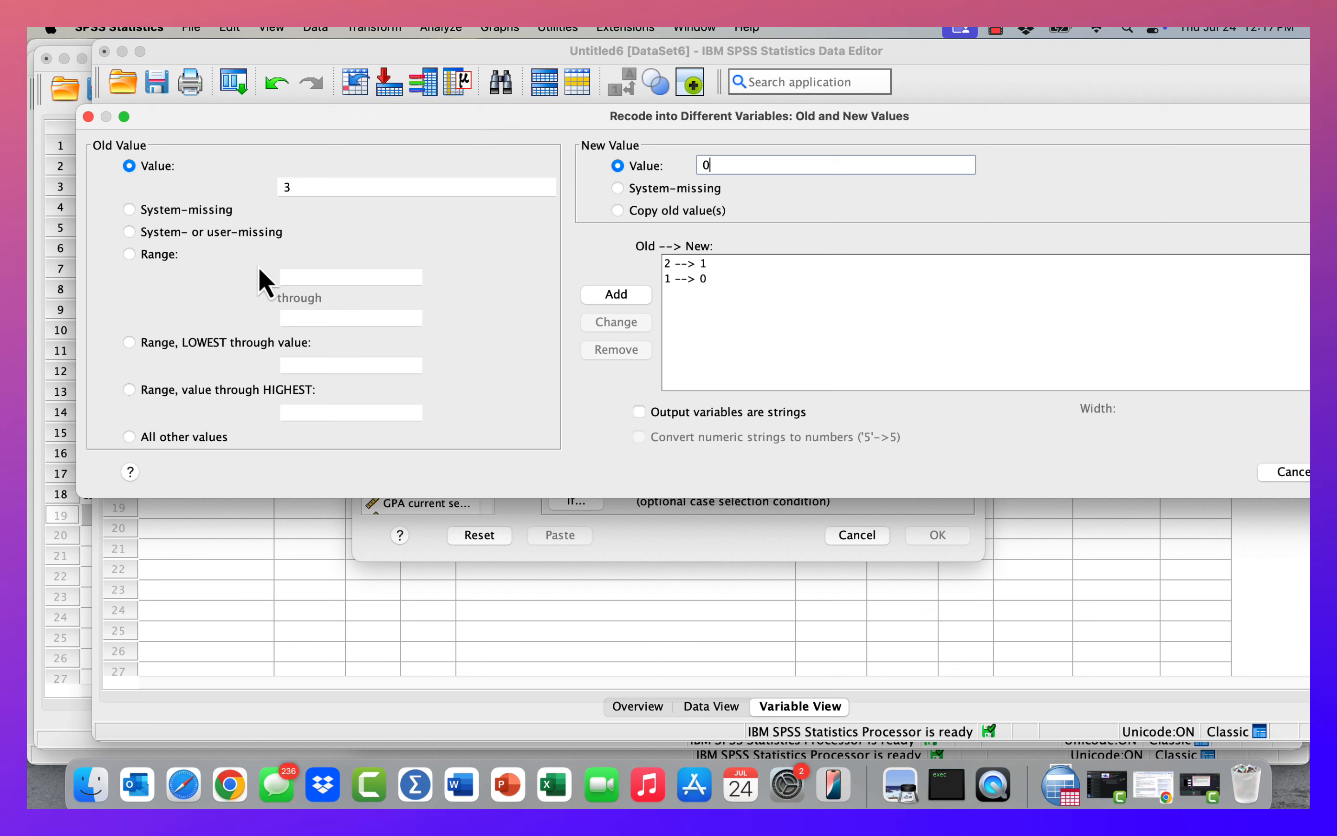
left_click(622, 302)
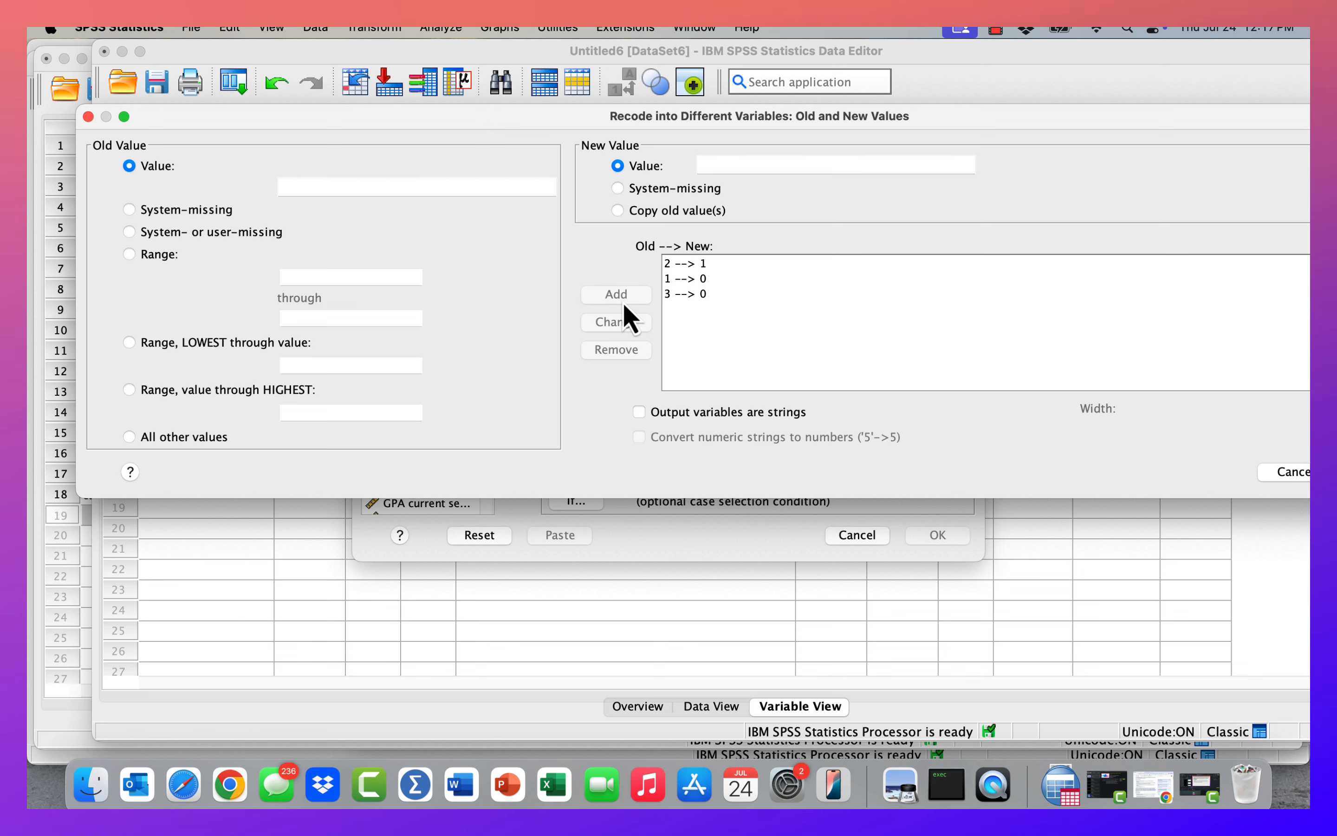
left_click(398, 188)
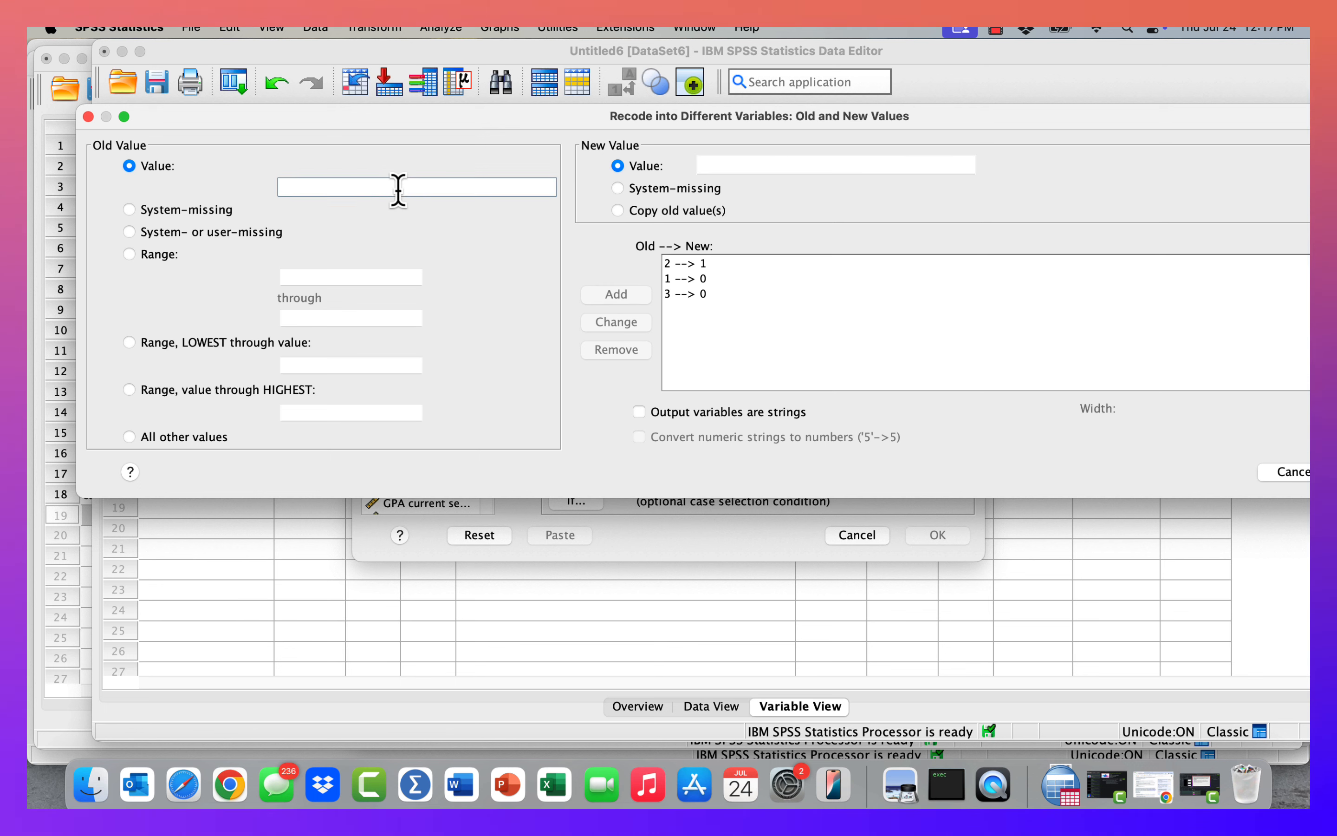
type("4")
left_click(742, 166)
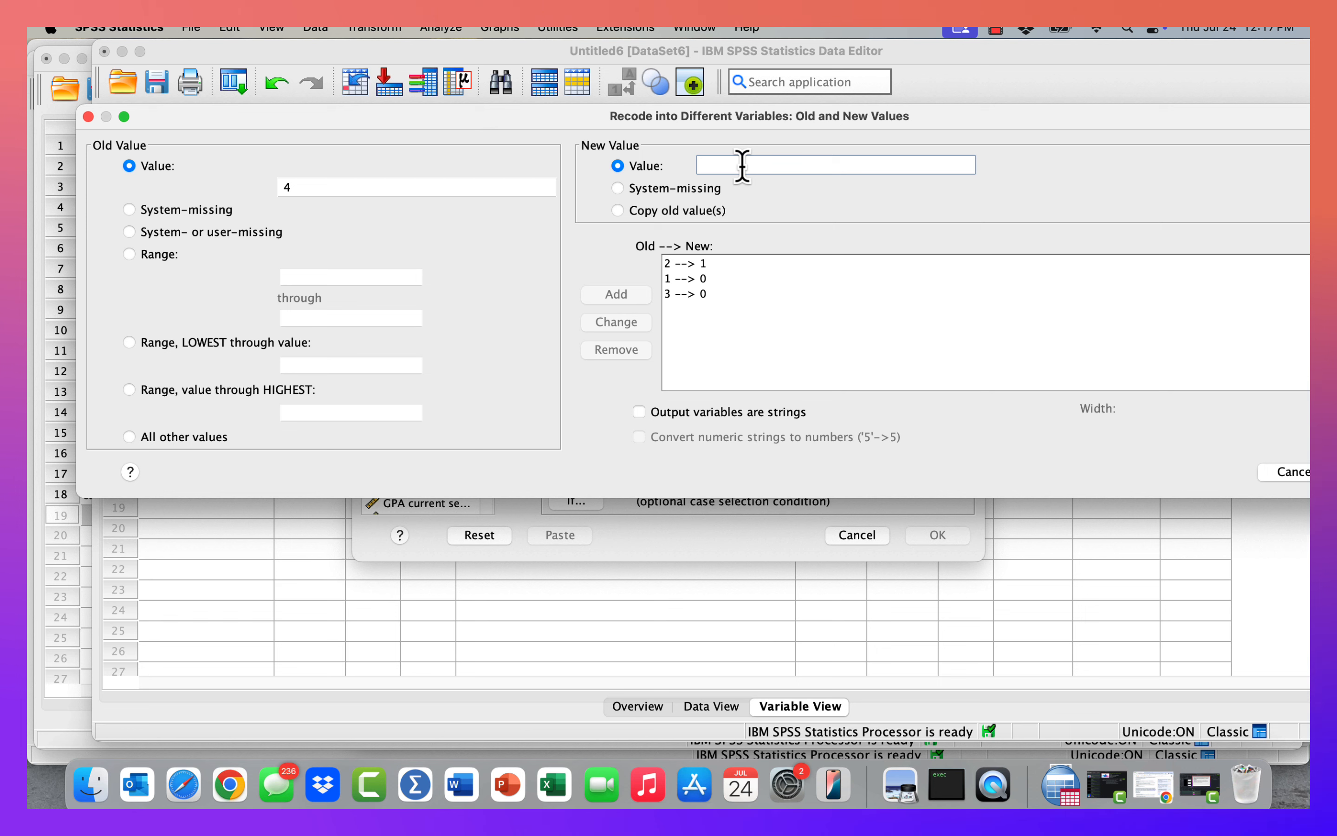
type("0")
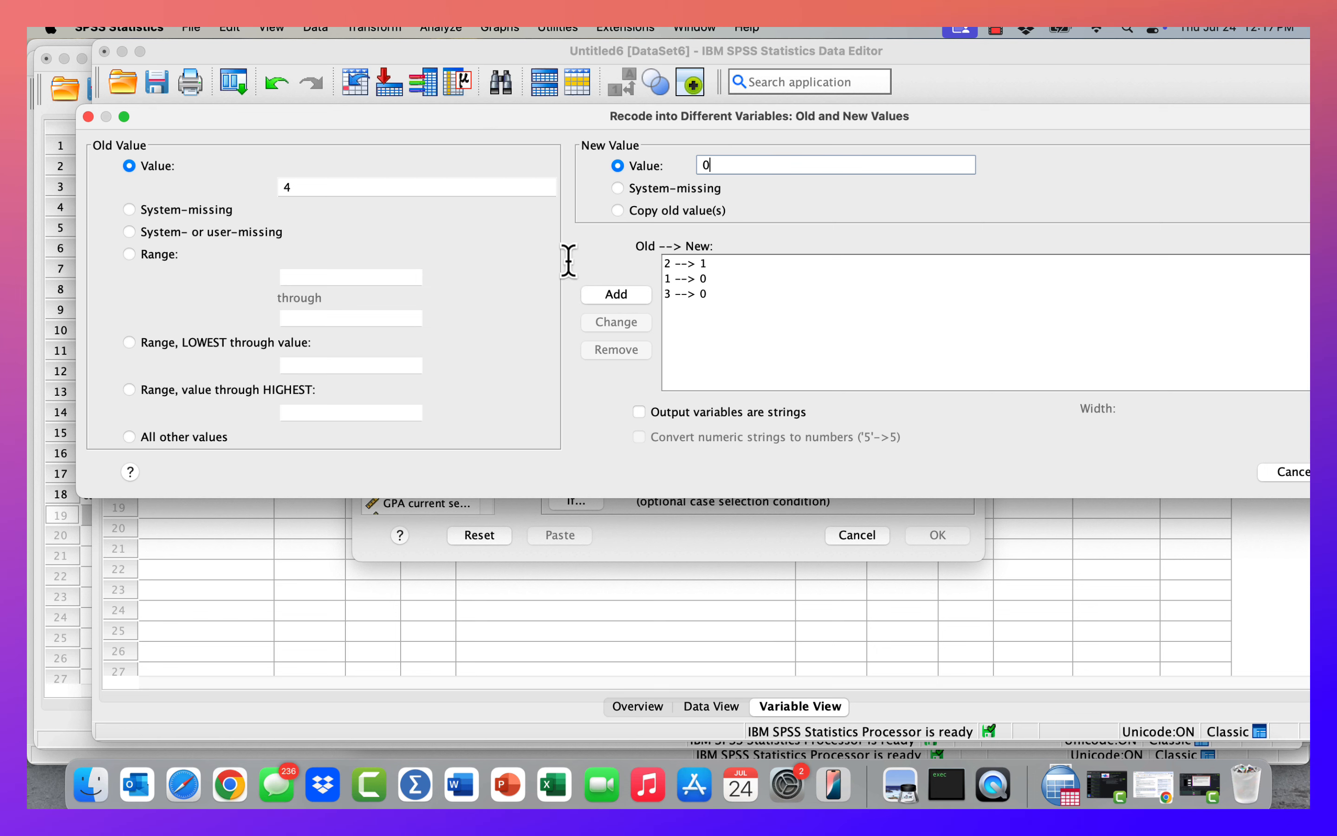
left_click(628, 302)
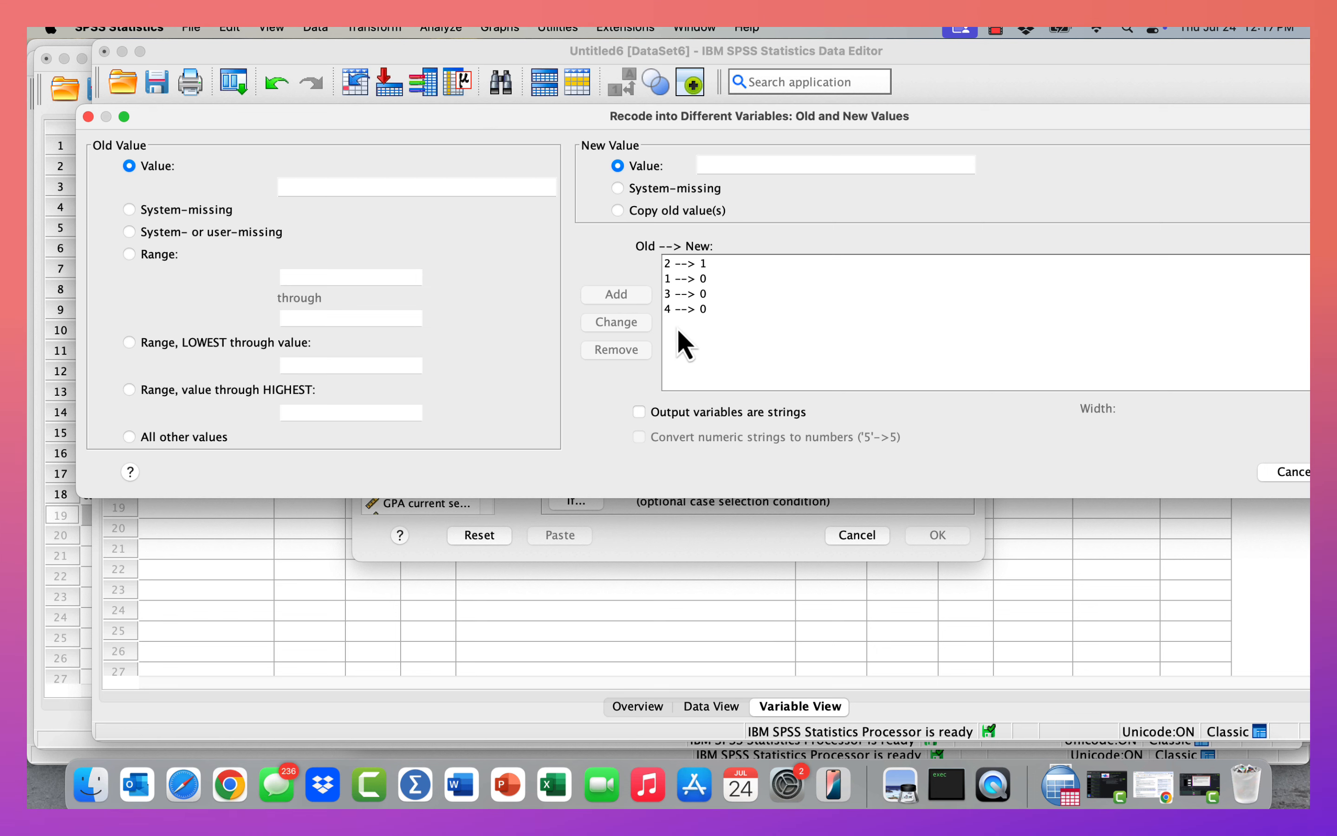
left_click_drag(991, 112, 838, 111)
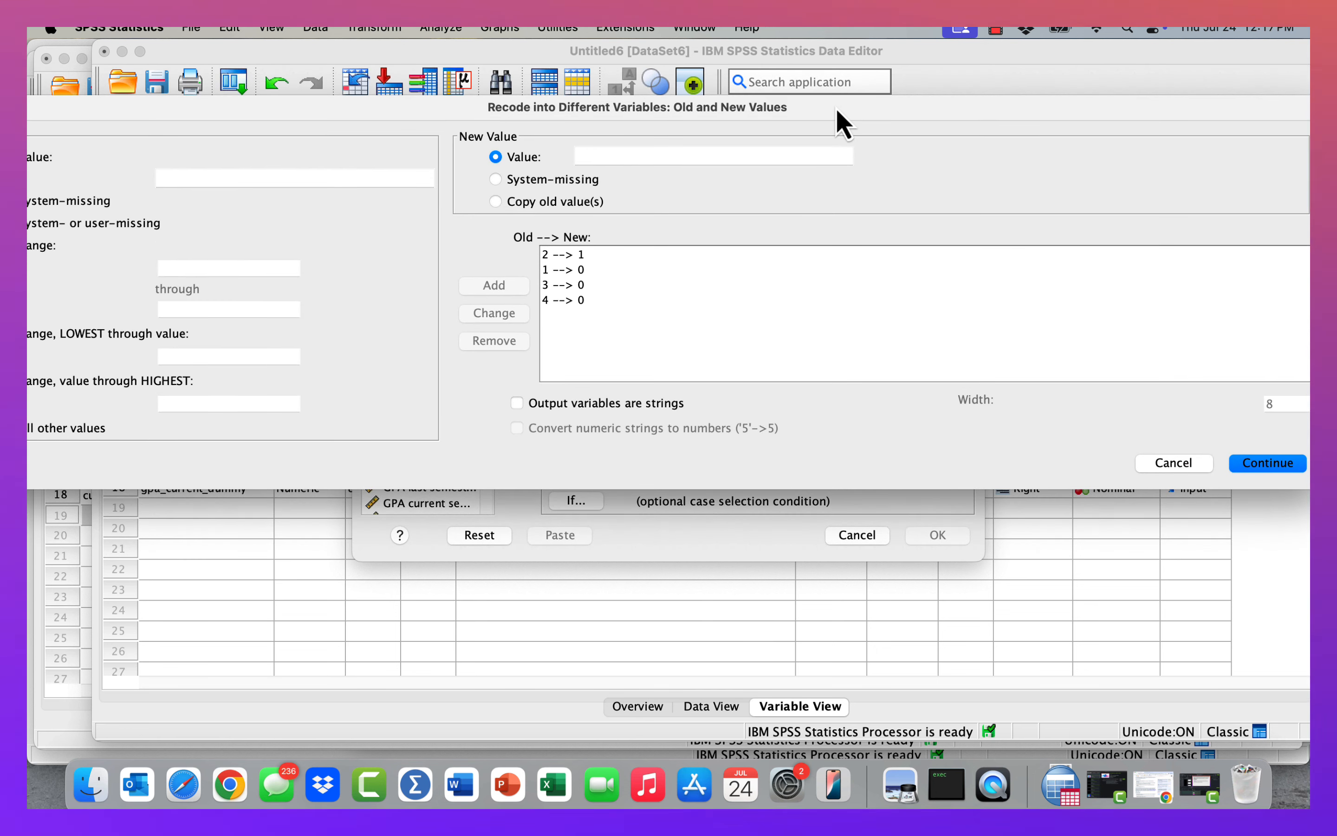
left_click(1271, 464)
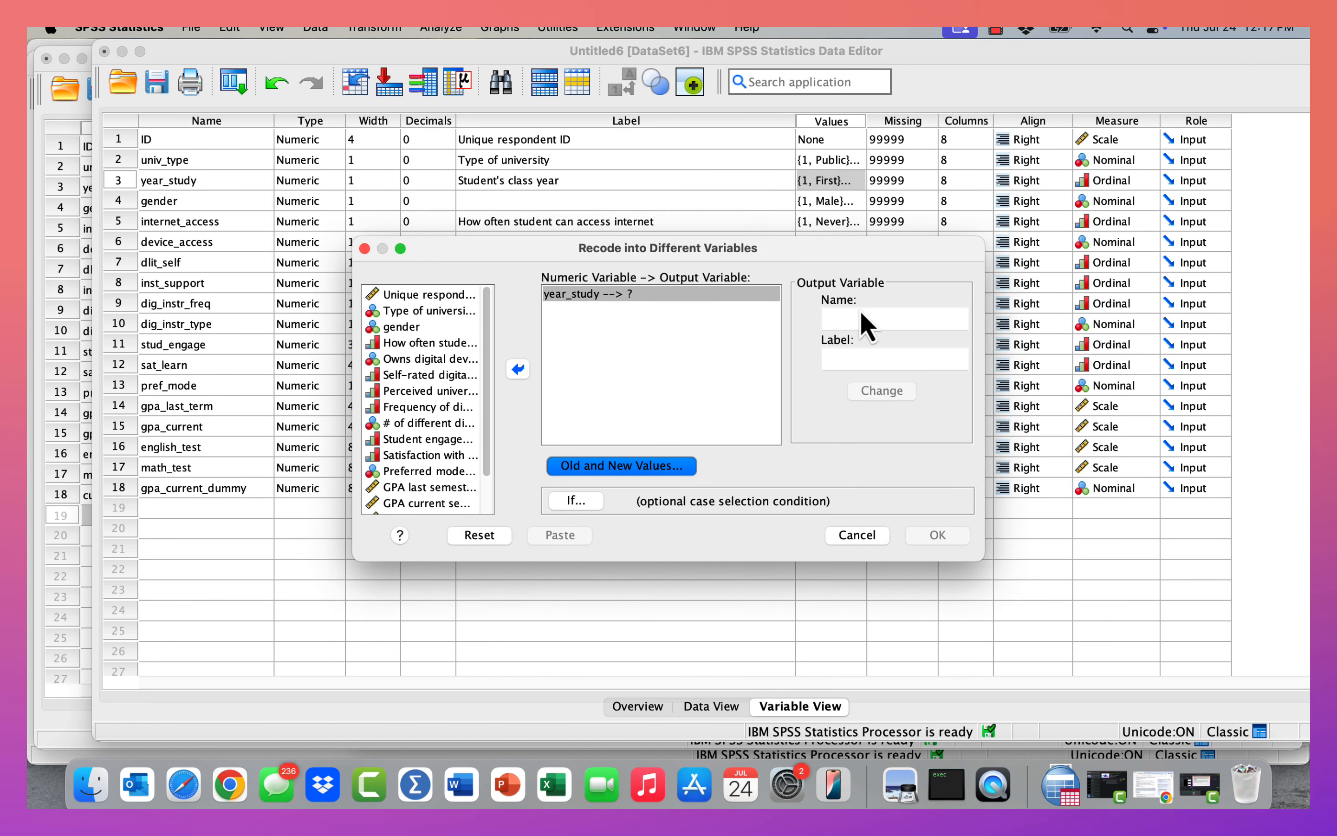
Name the output variable second_year_students, label it "Second year students compared to everyone else", and apply the change.
left_click(852, 321)
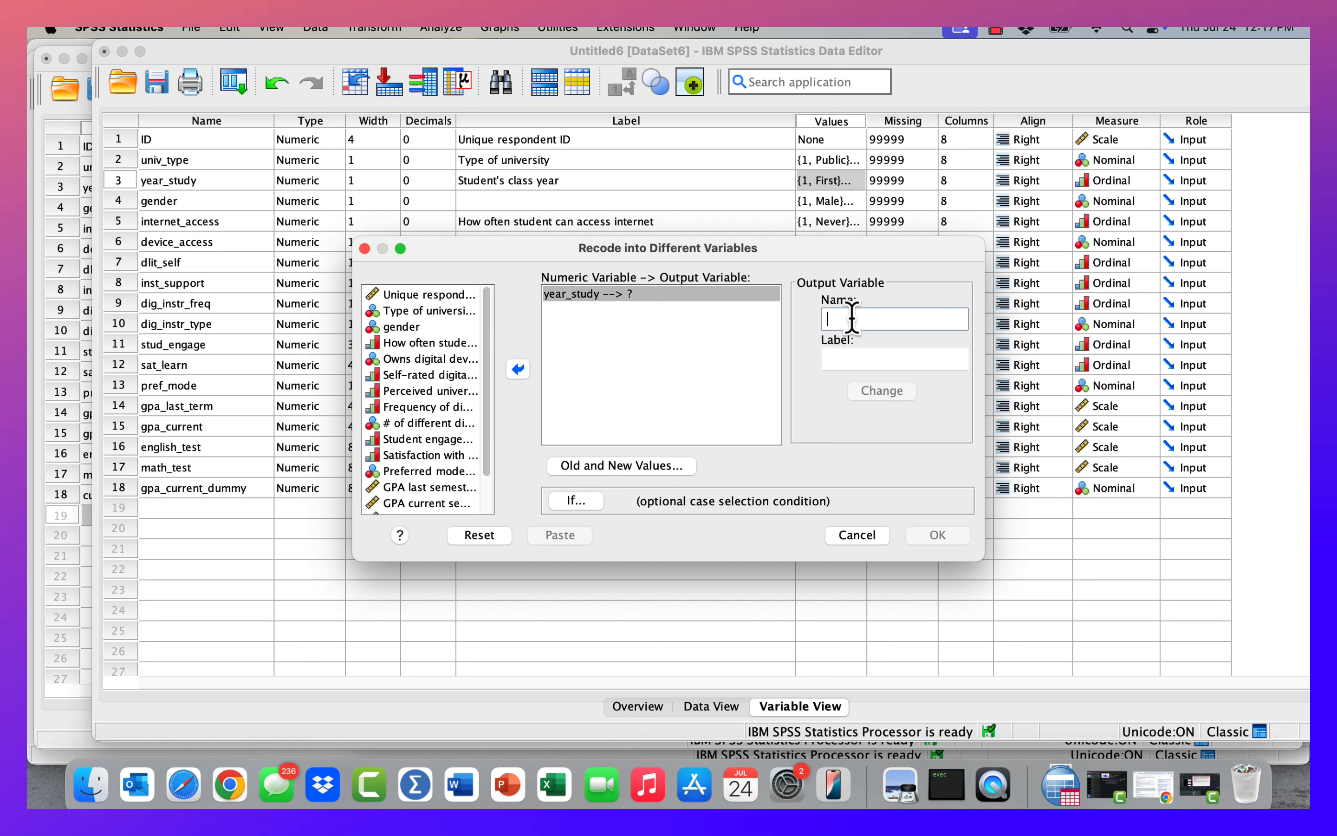
type("second_year")
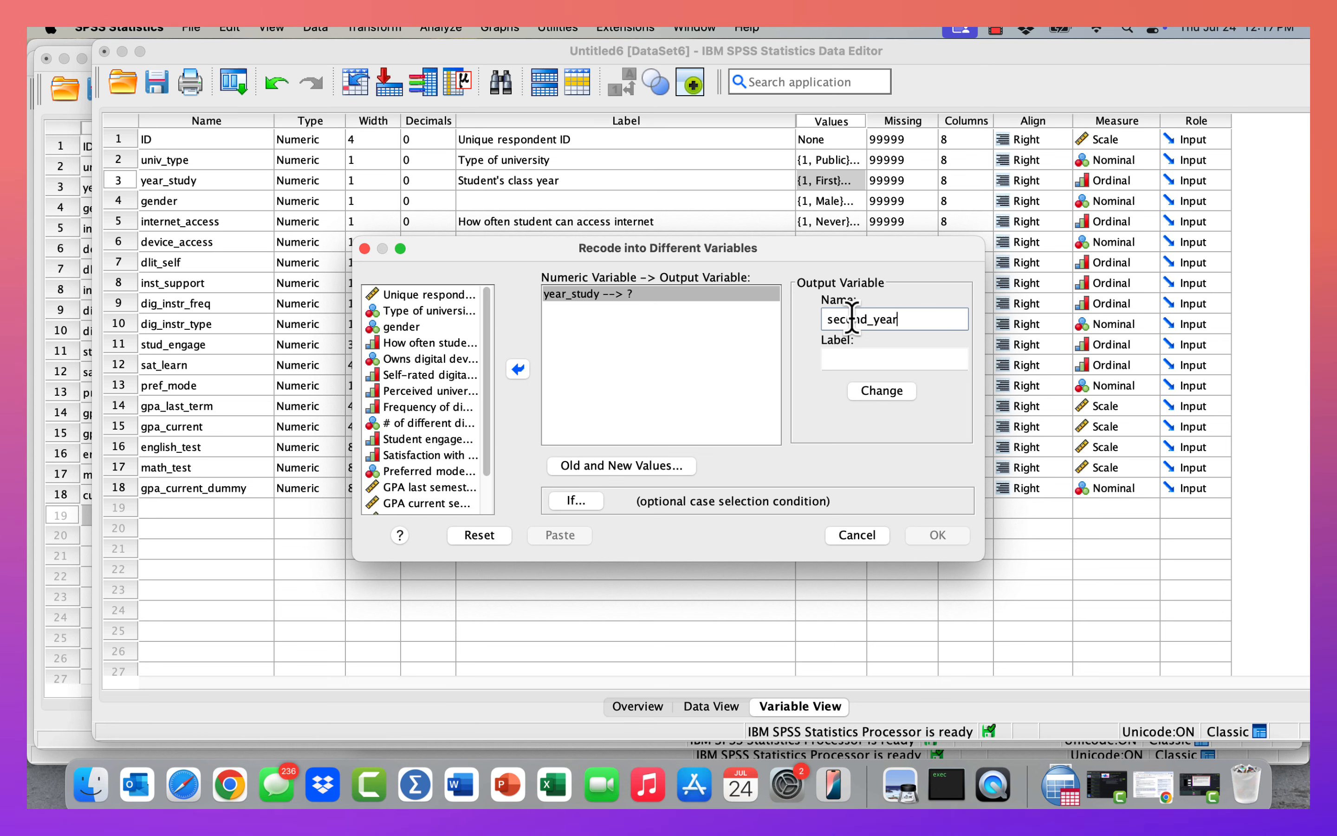
type("_students")
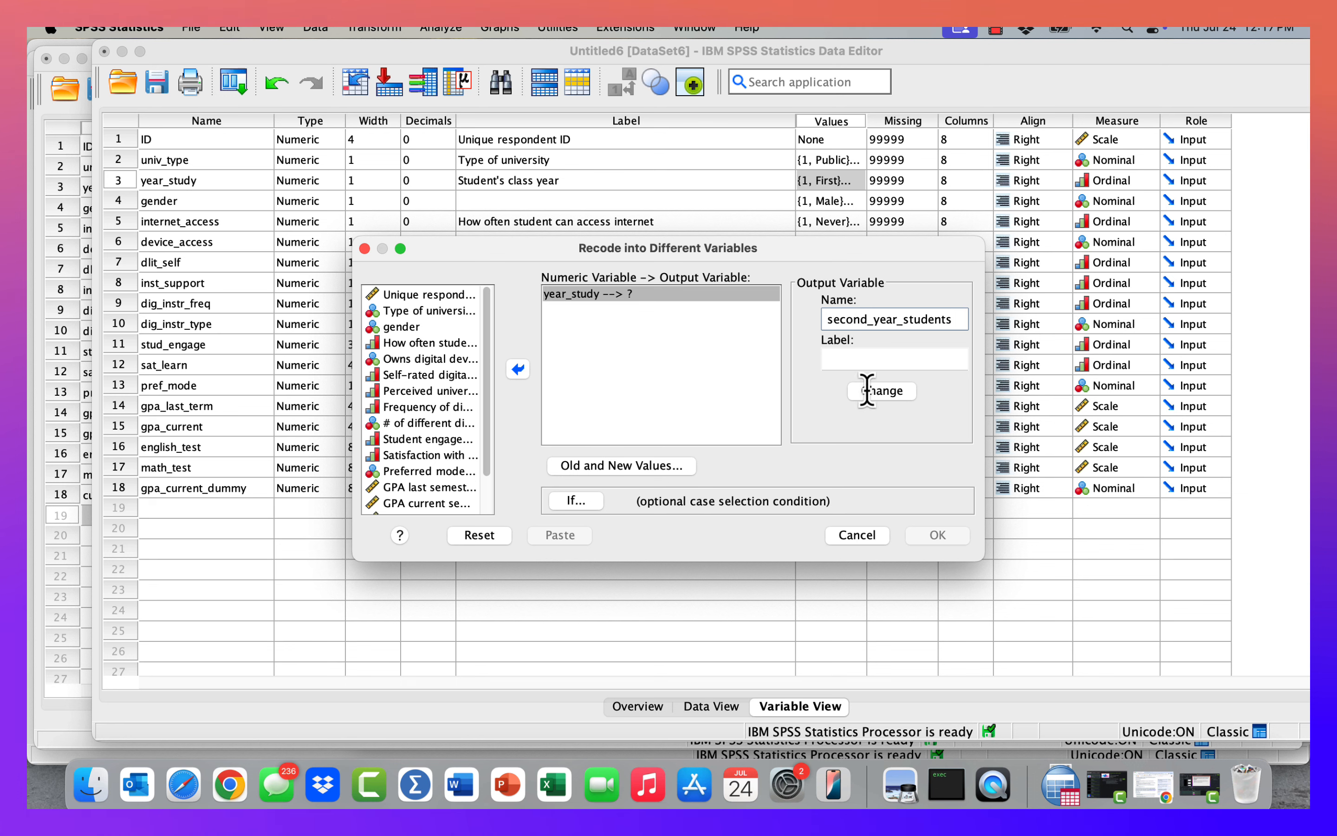
left_click(867, 354)
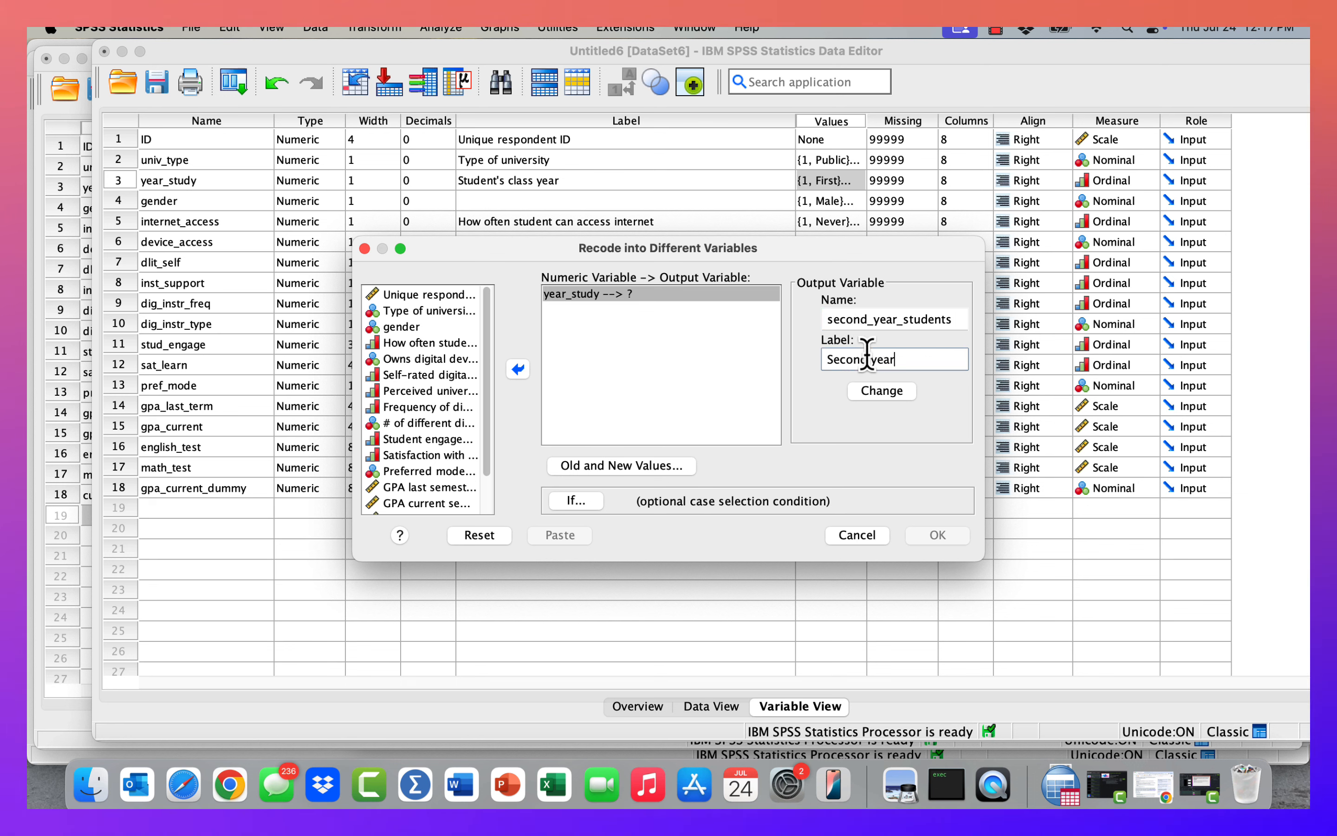
type("Second year students compared")
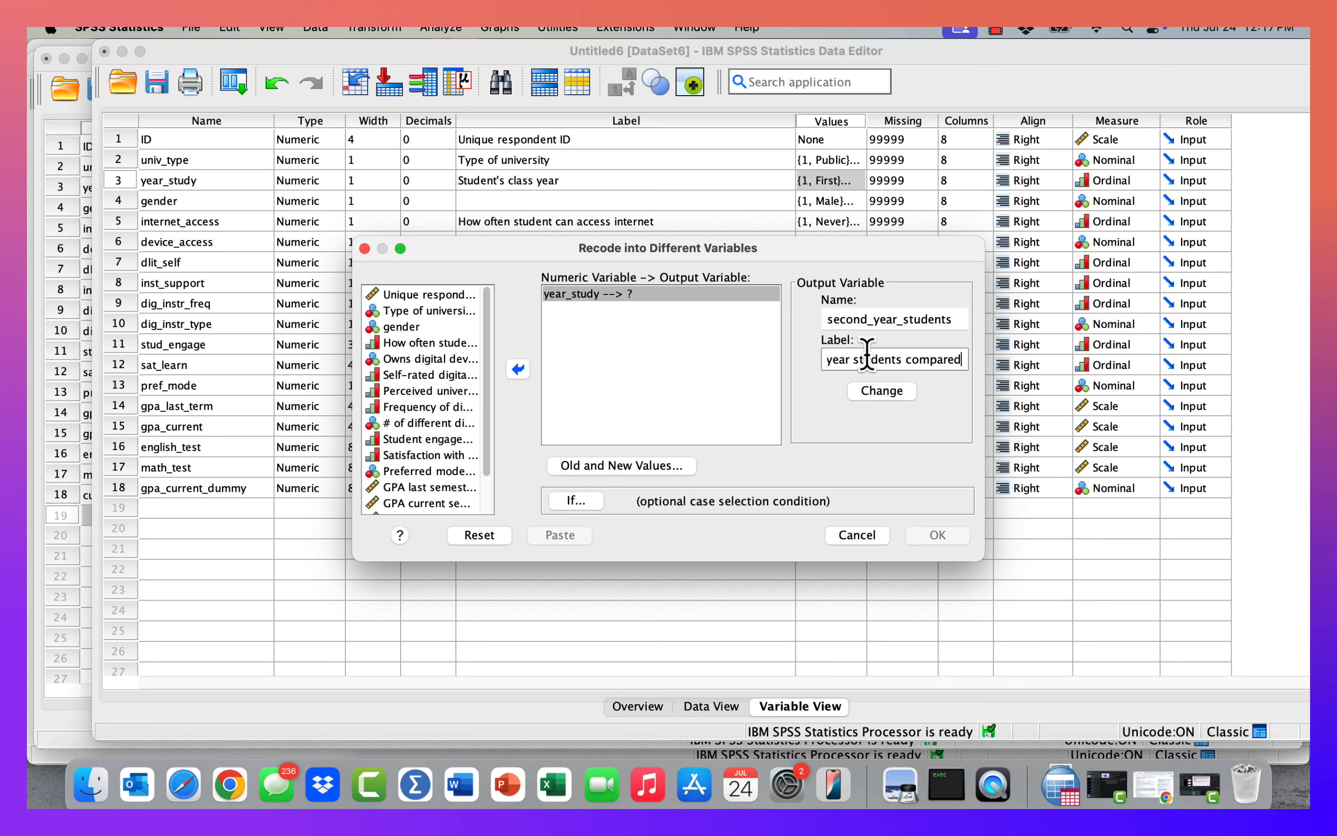
type(" to everyone else")
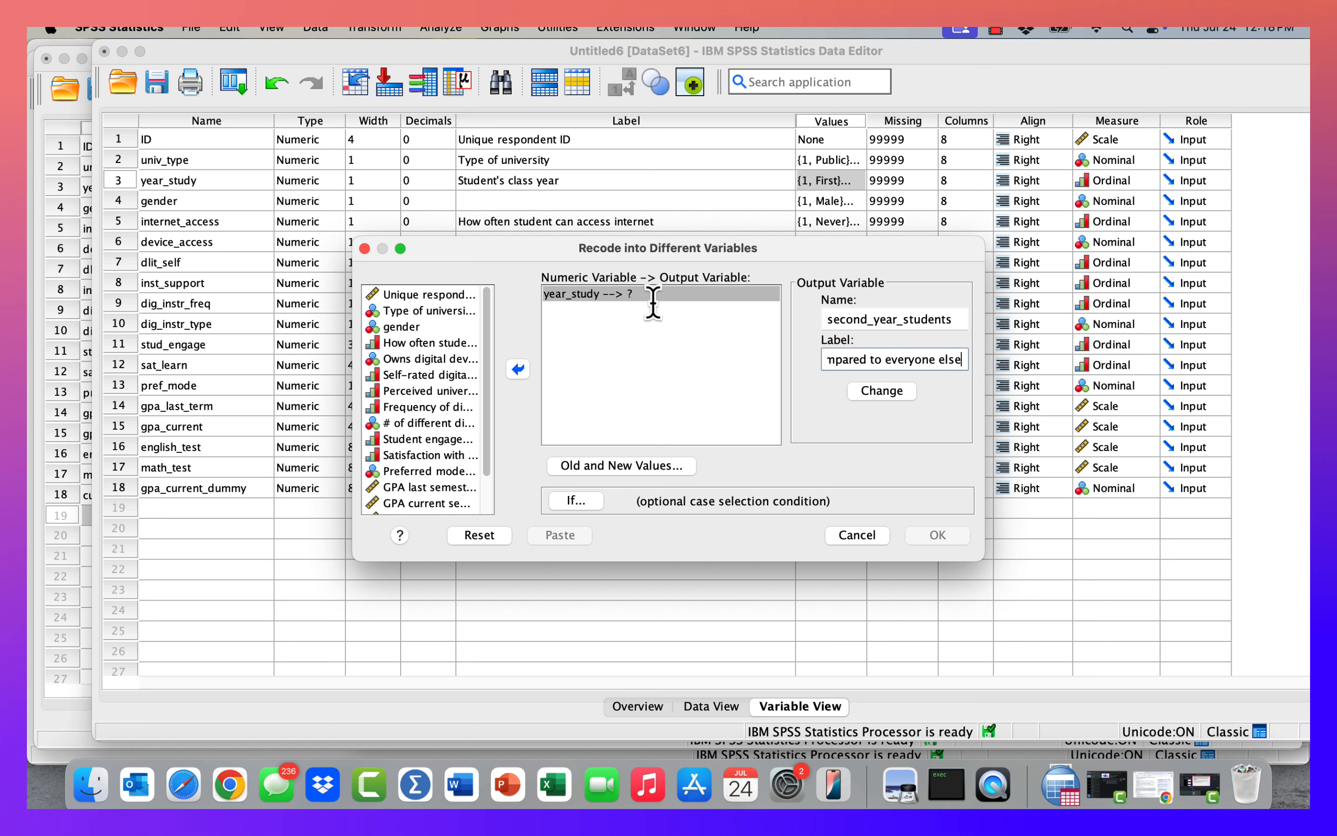
left_click(875, 392)
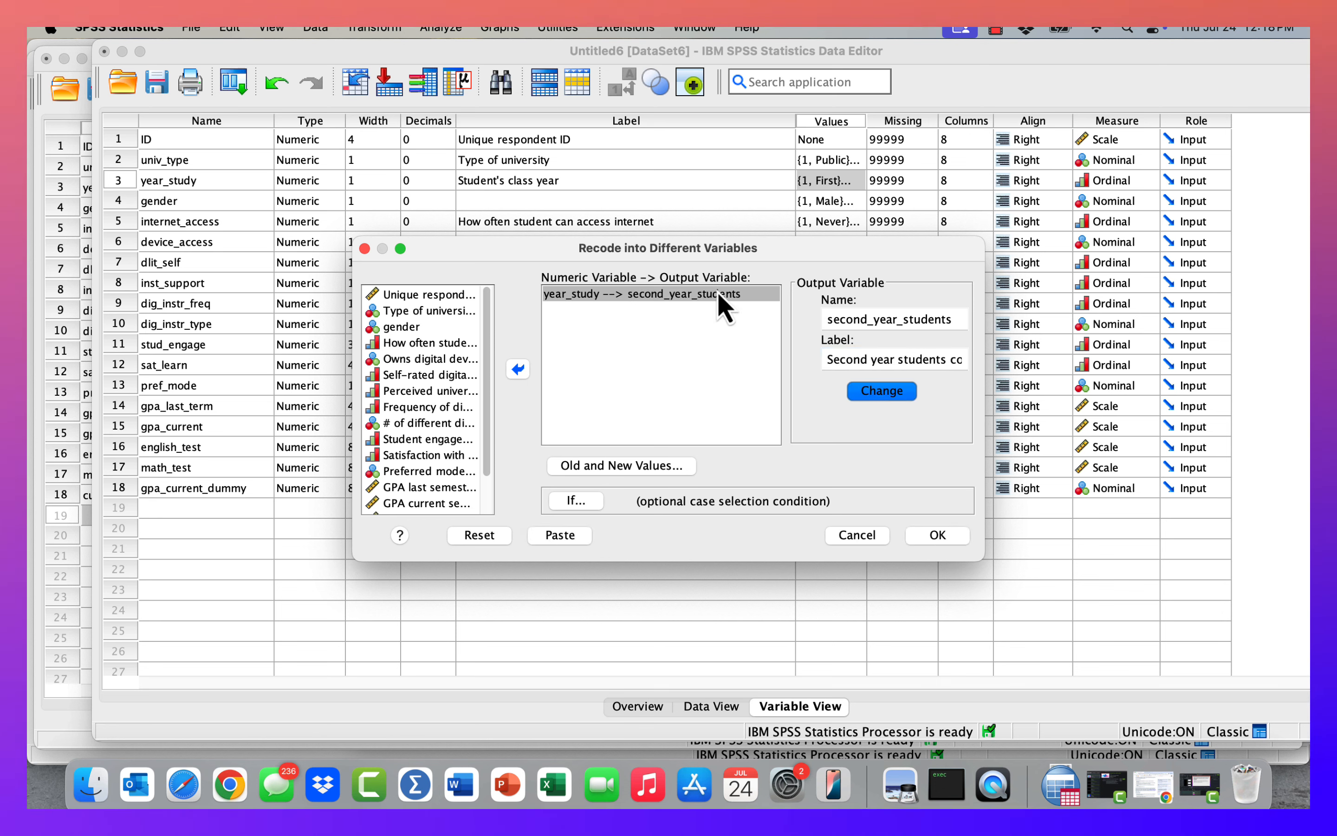
Run the recode, then produce a frequency table for the second_year_students variable.
left_click(946, 541)
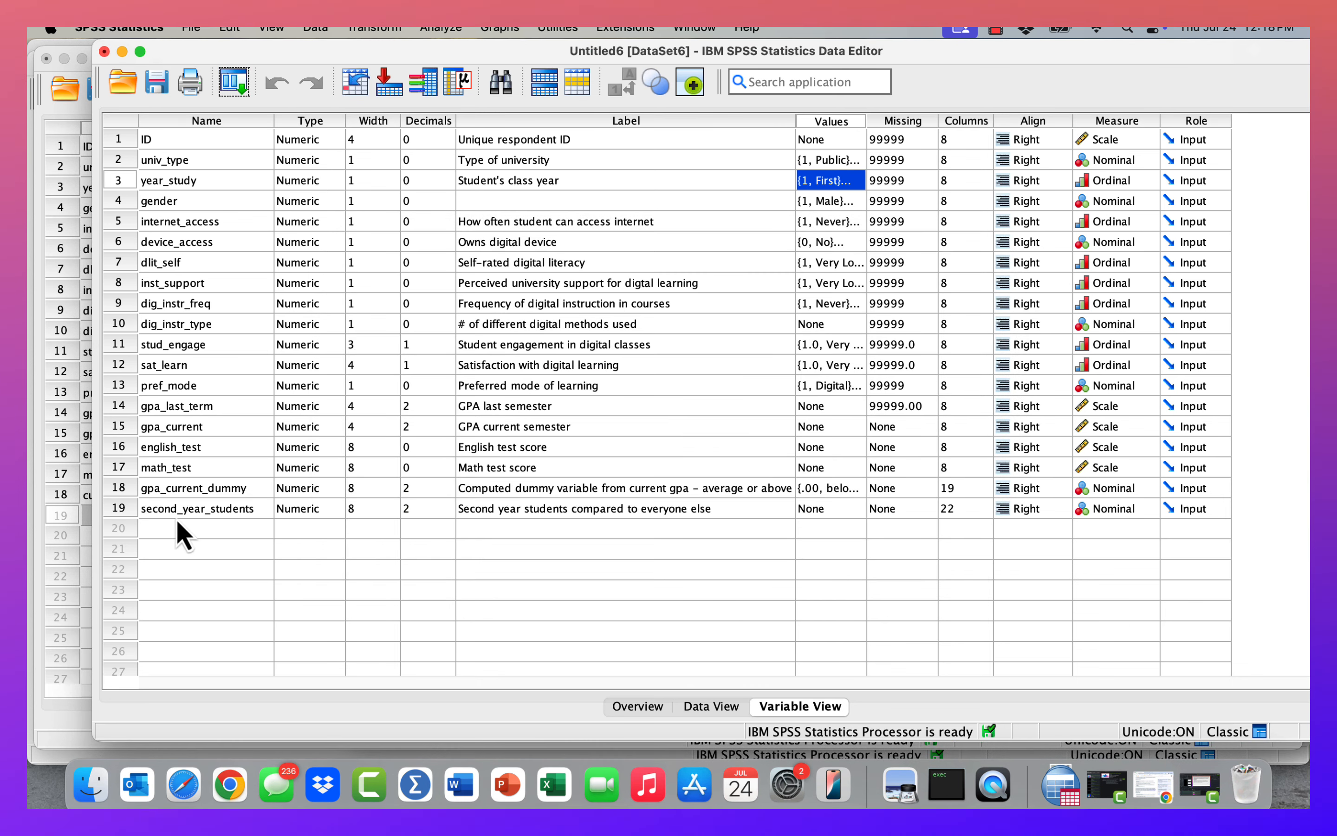
left_click(174, 513)
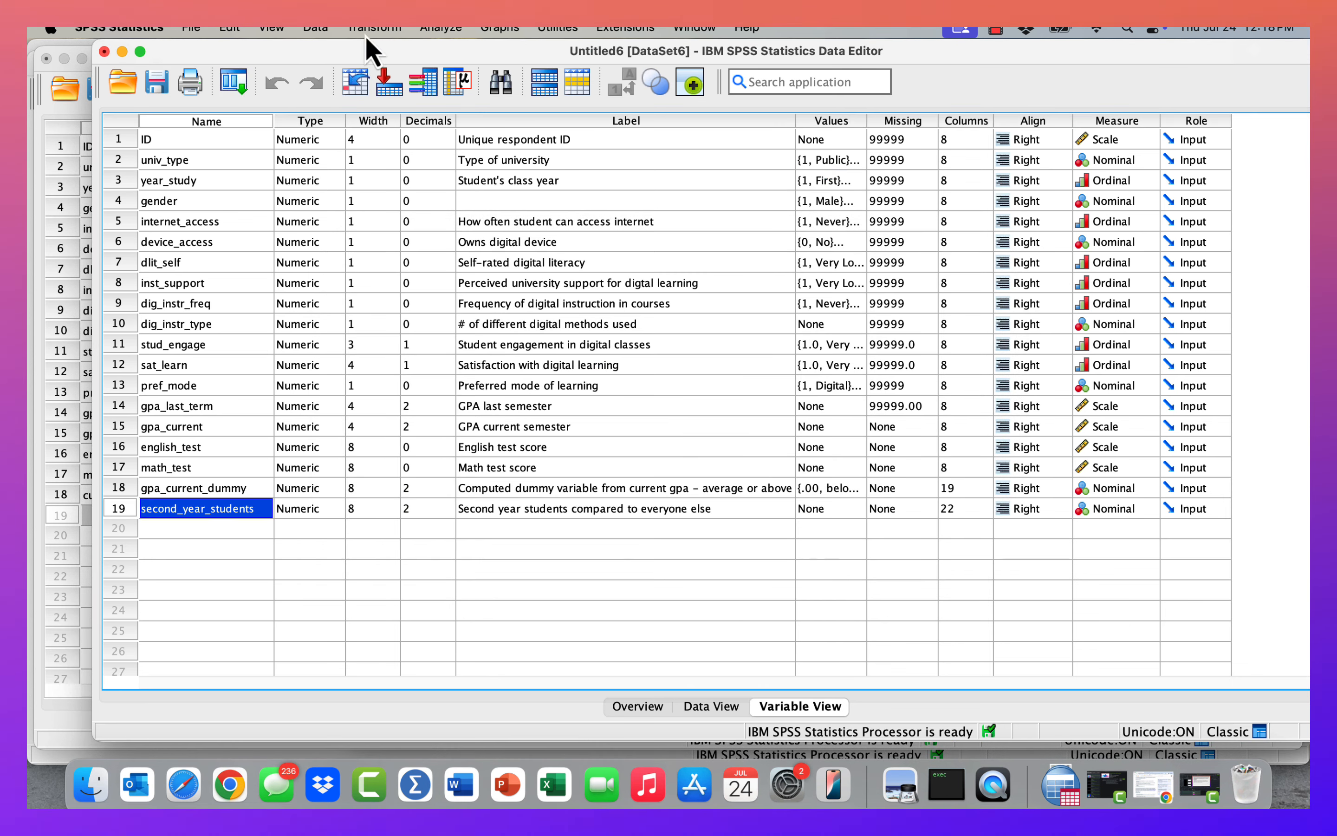
left_click(439, 31)
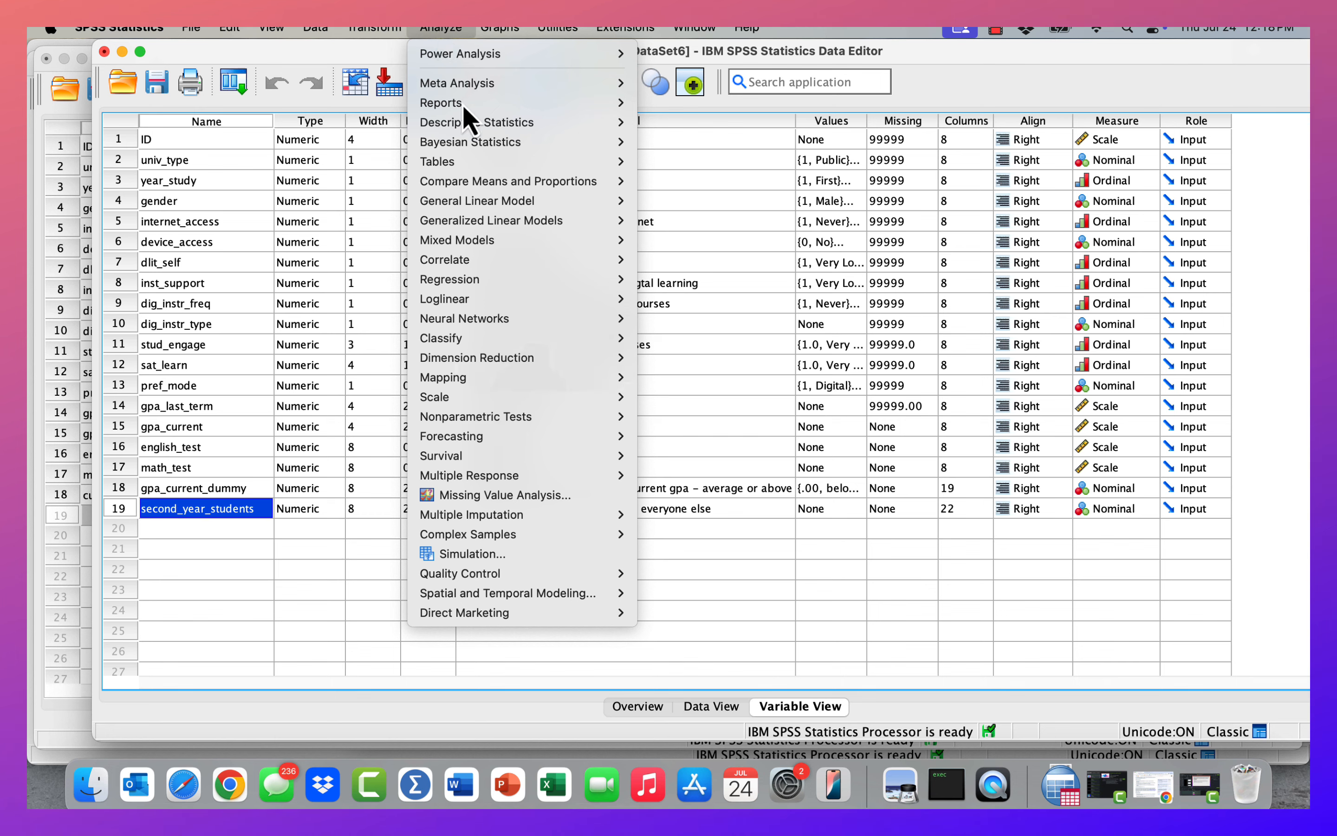
mouse_move(470, 123)
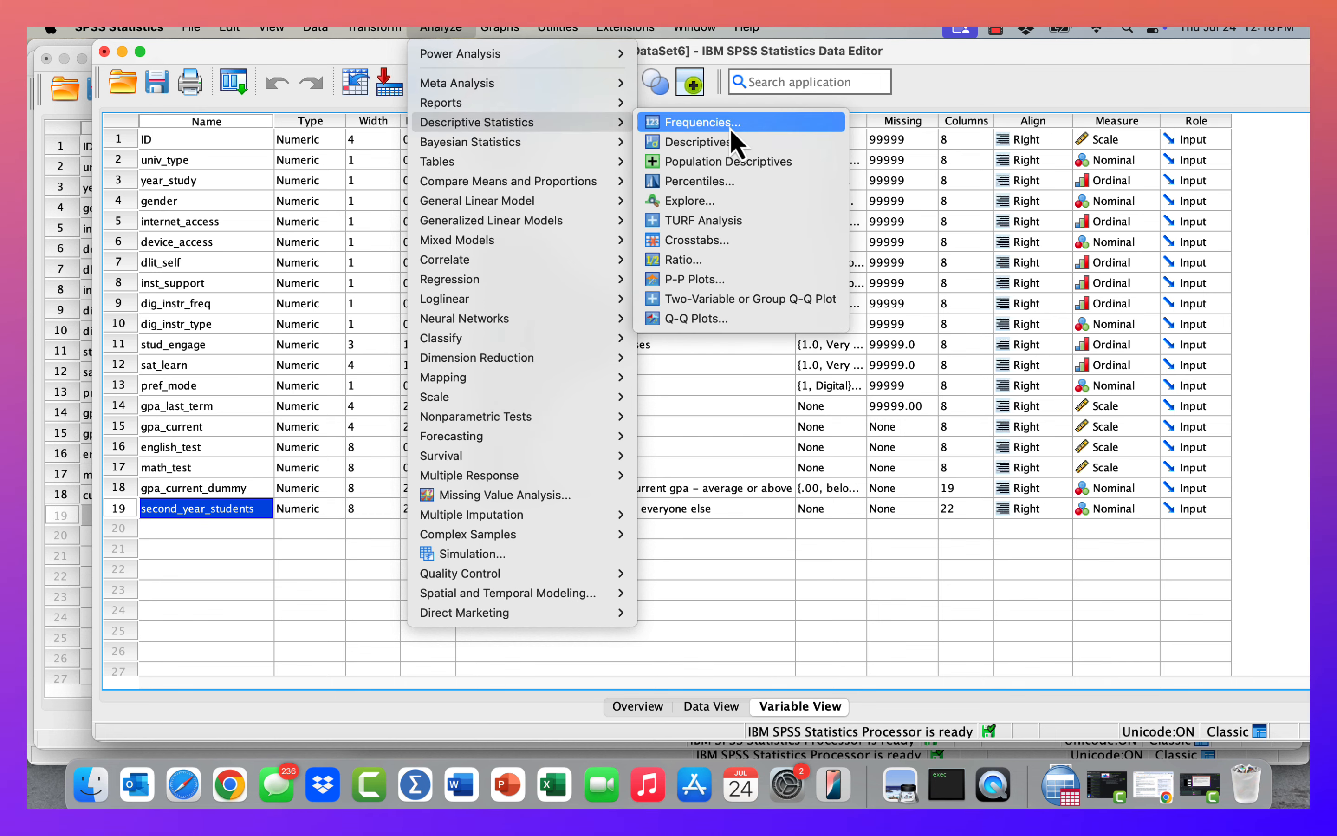
left_click(730, 125)
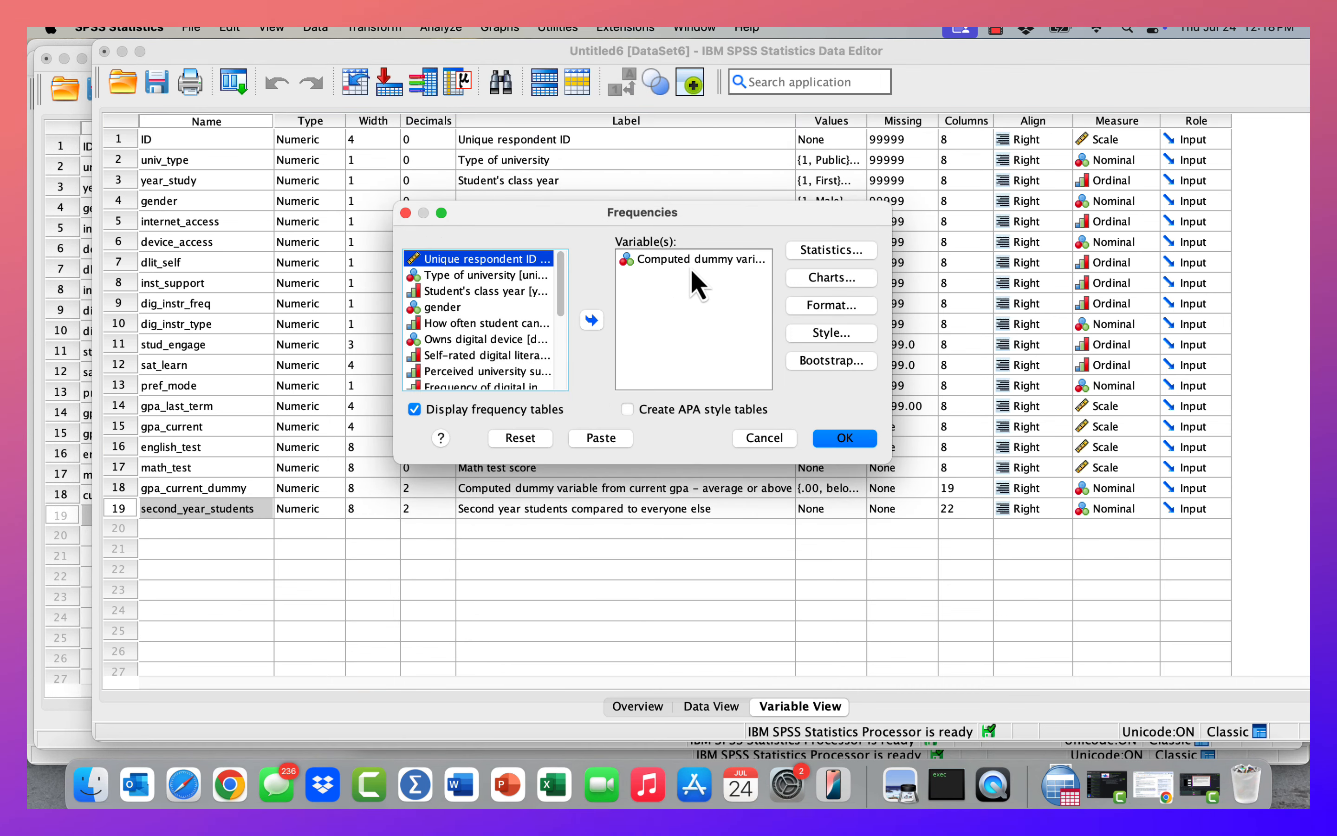
left_click(520, 438)
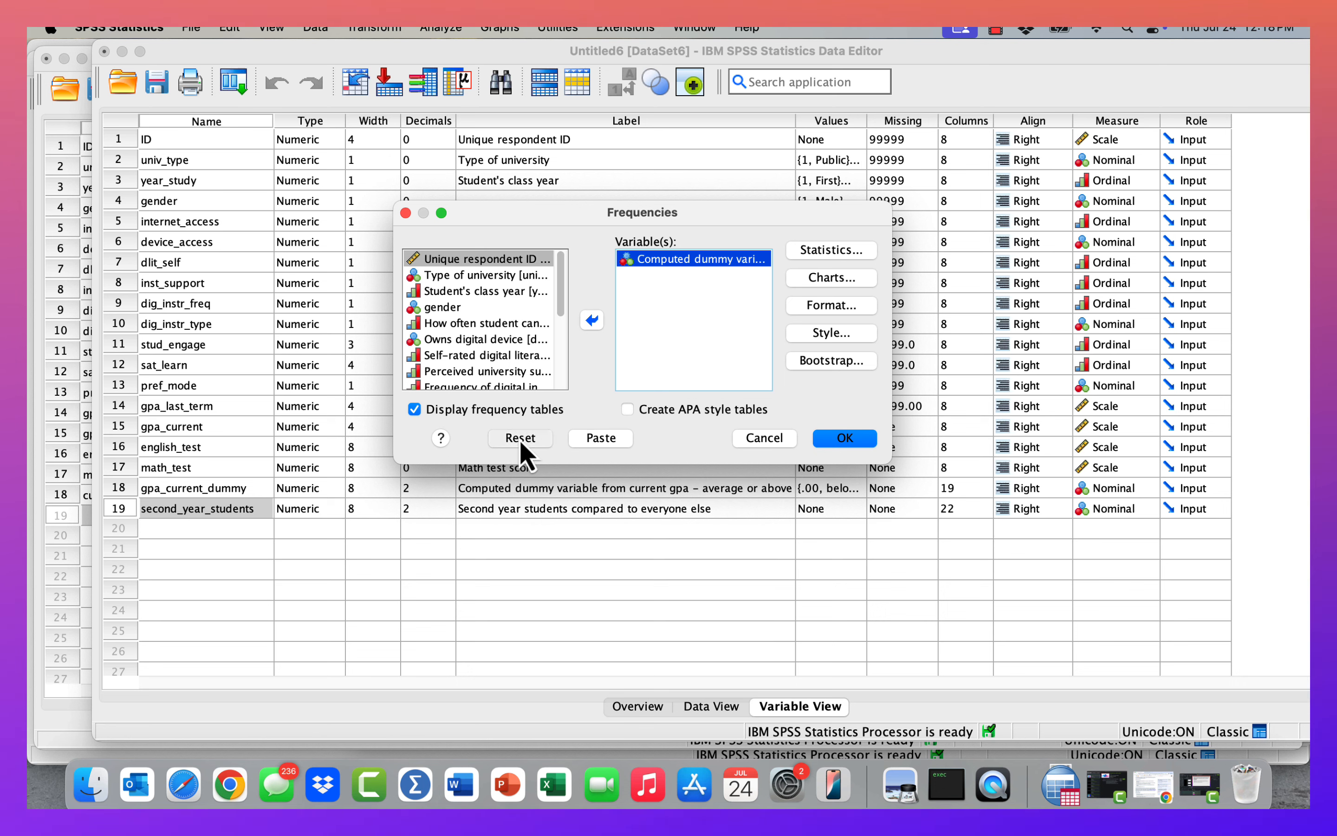
left_click_drag(562, 322, 555, 431)
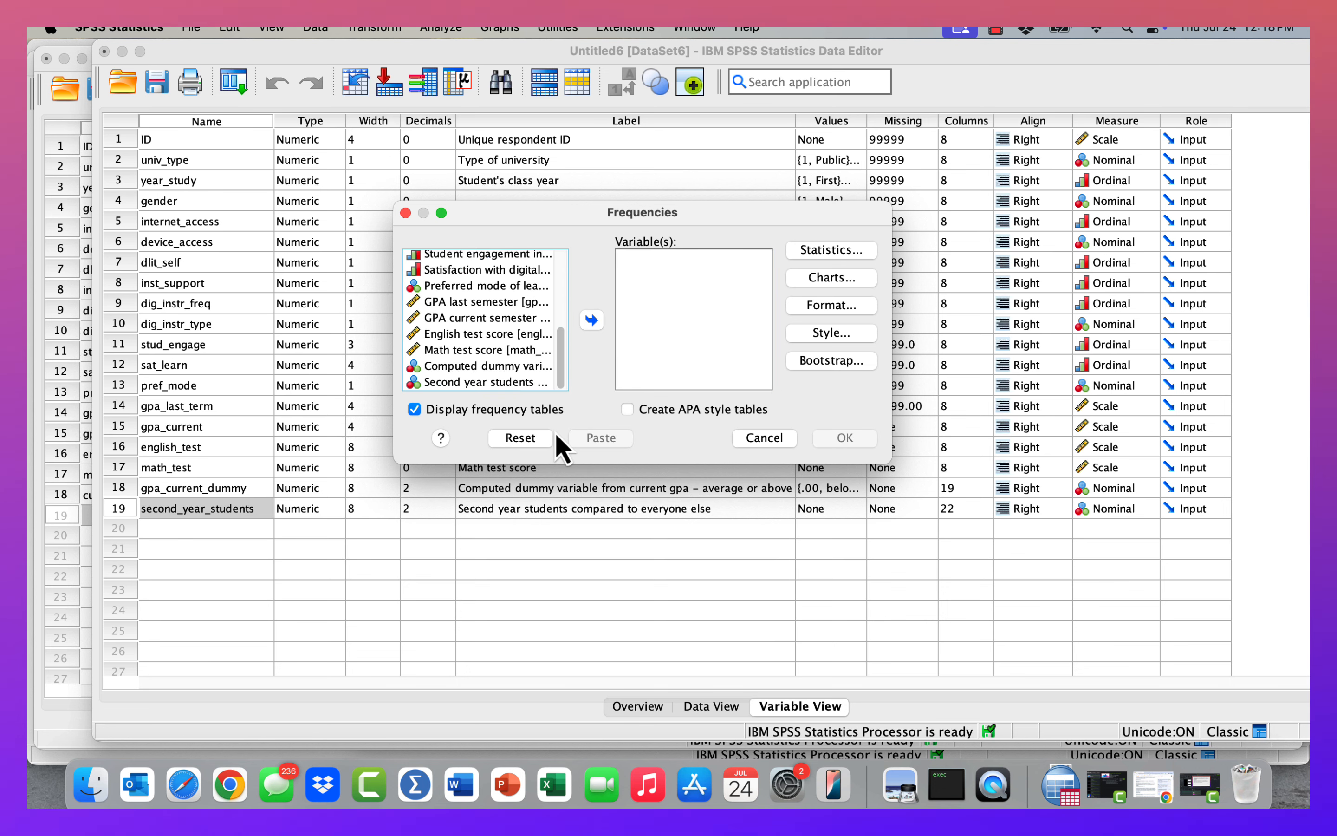
left_click(486, 383)
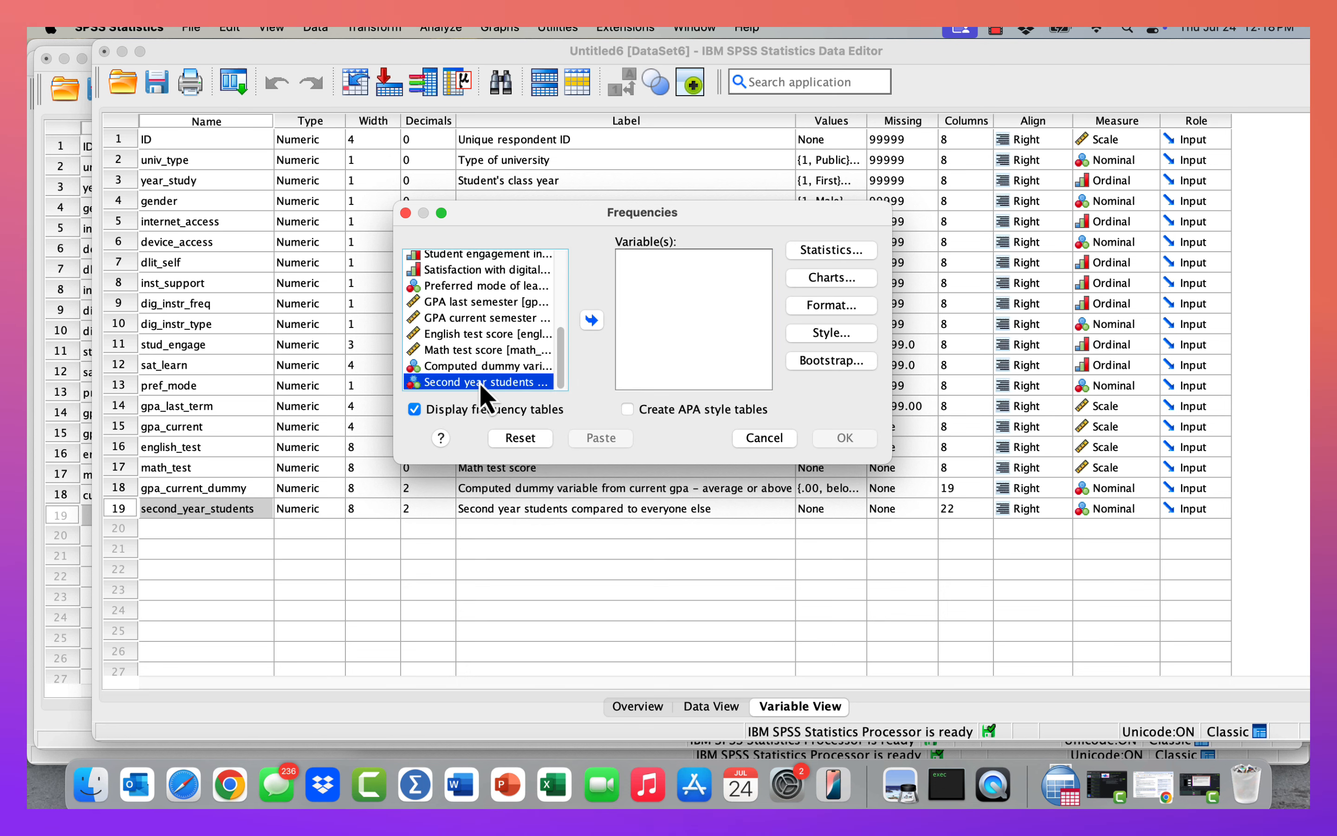
left_click(590, 320)
left_click(858, 444)
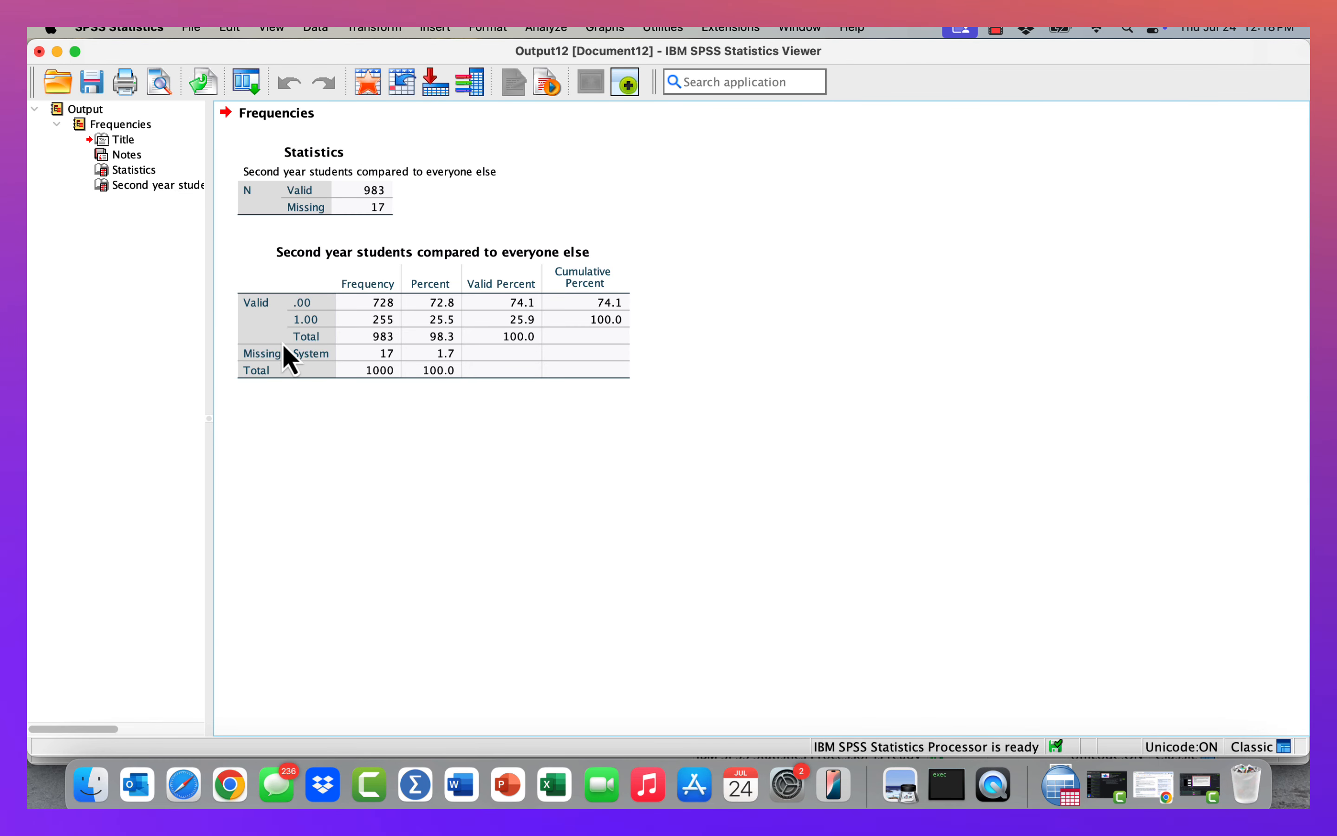
Produce a frequency table for Student's class year.
left_click(389, 331)
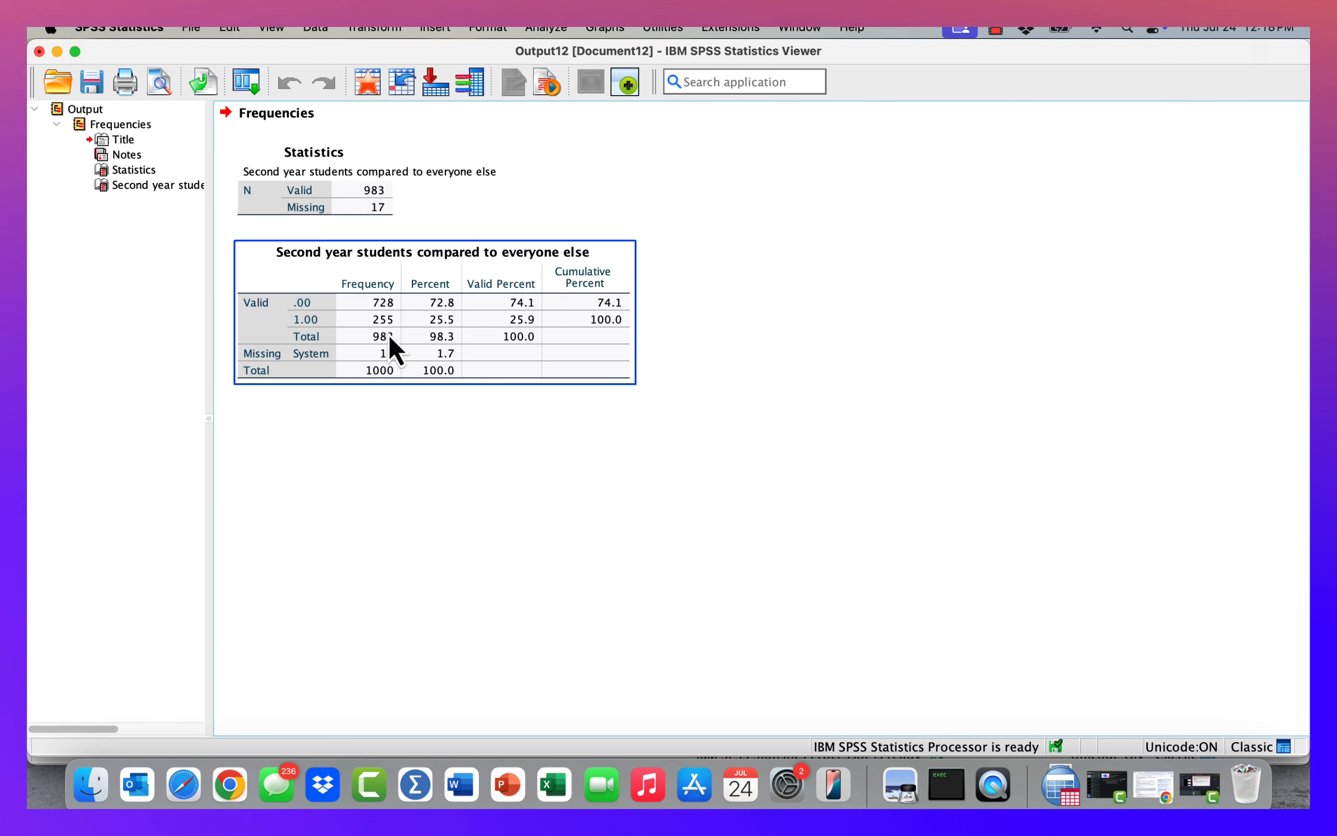
left_click(396, 221)
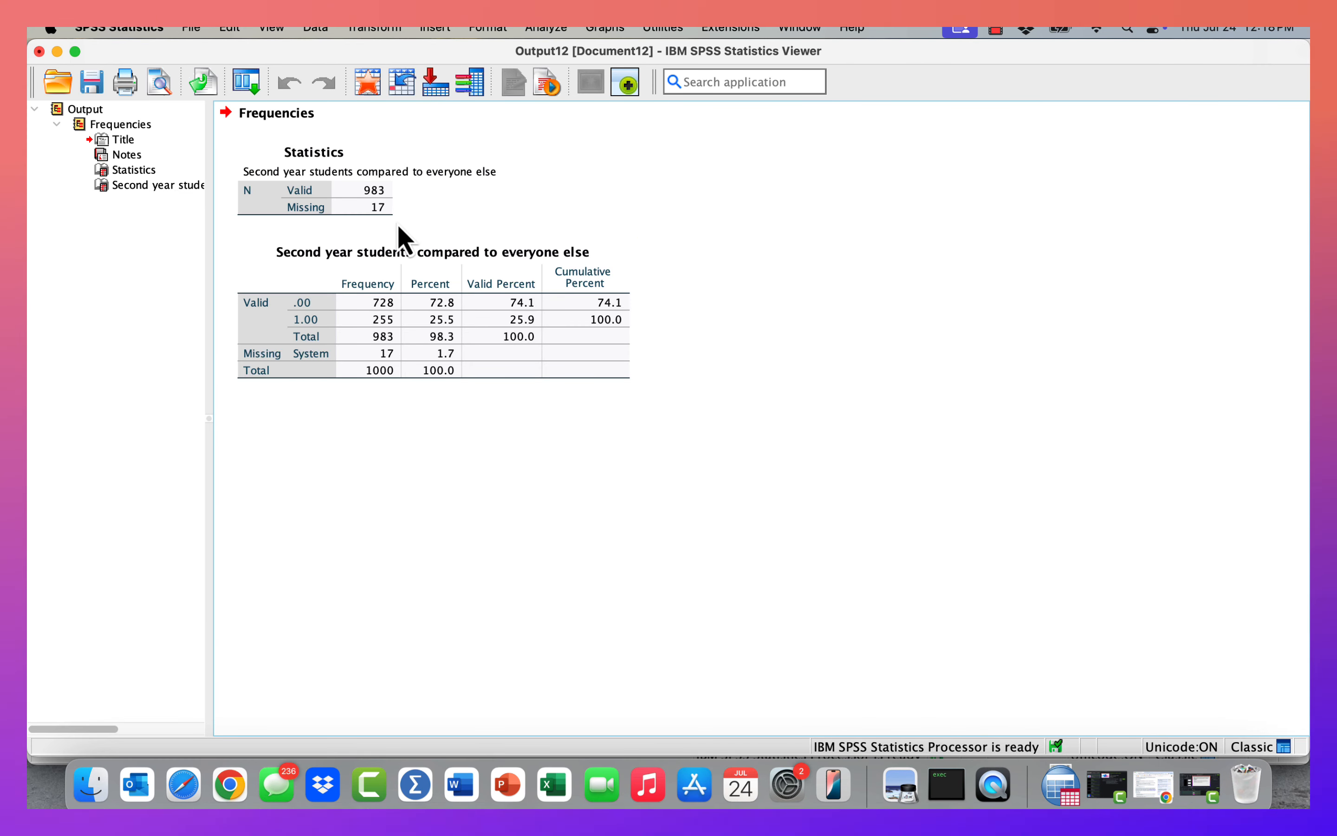
left_click(327, 30)
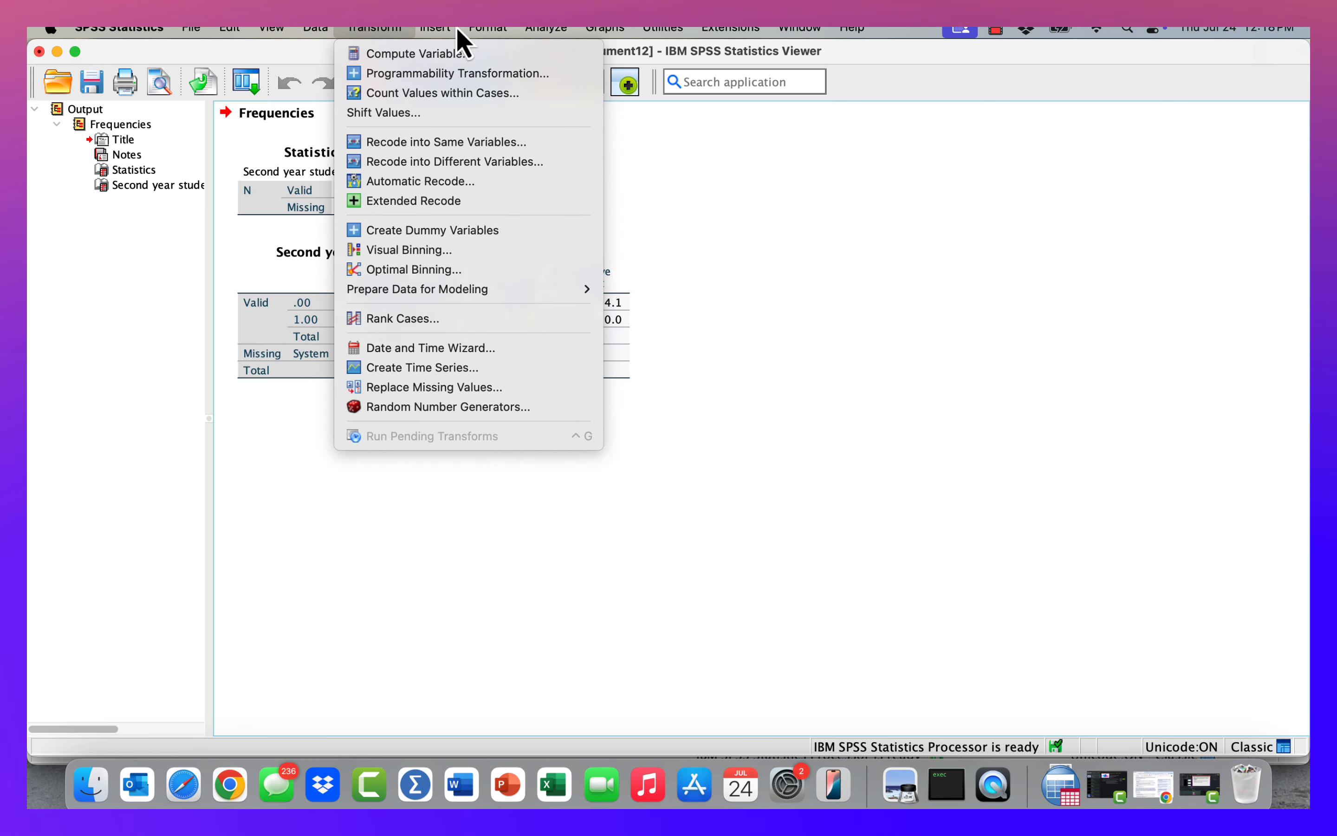
mouse_move(458, 30)
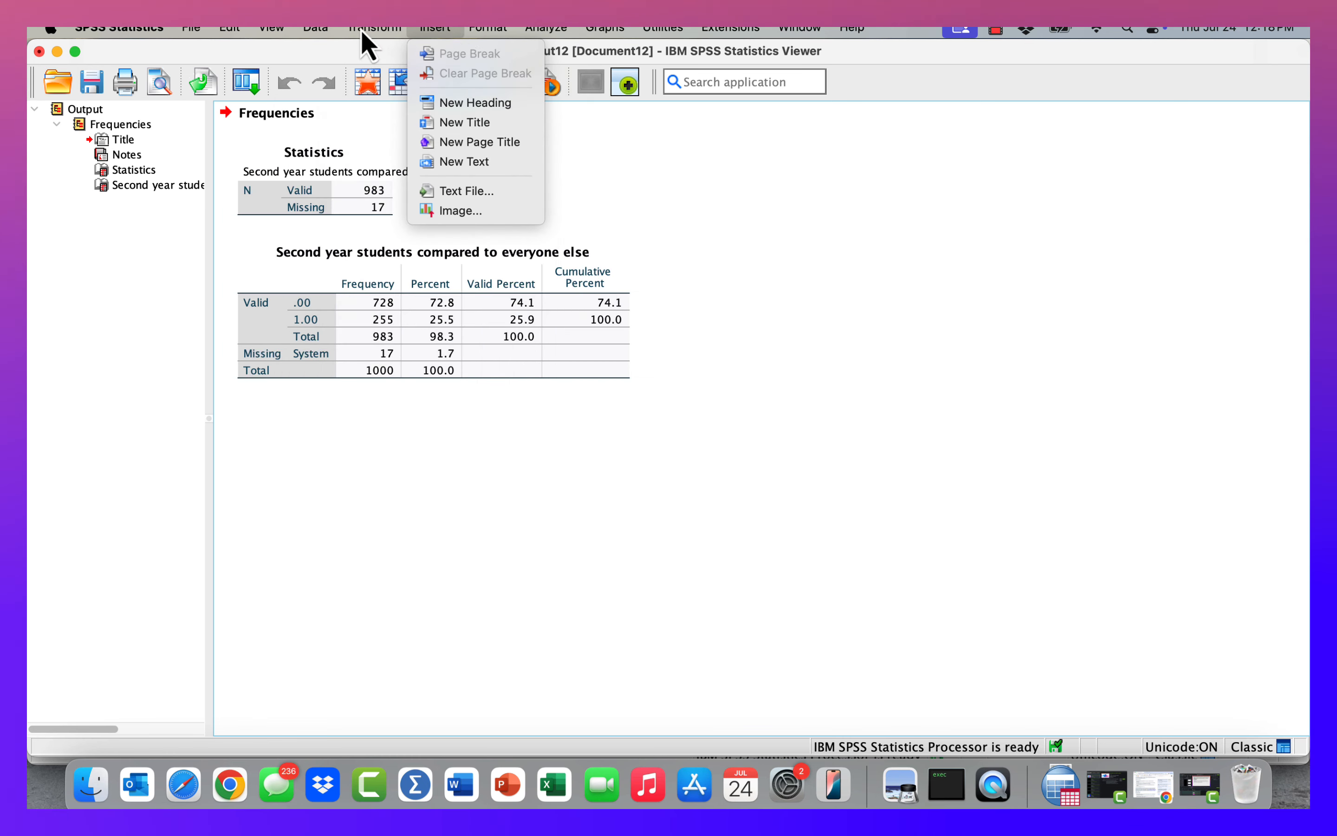
mouse_move(351, 33)
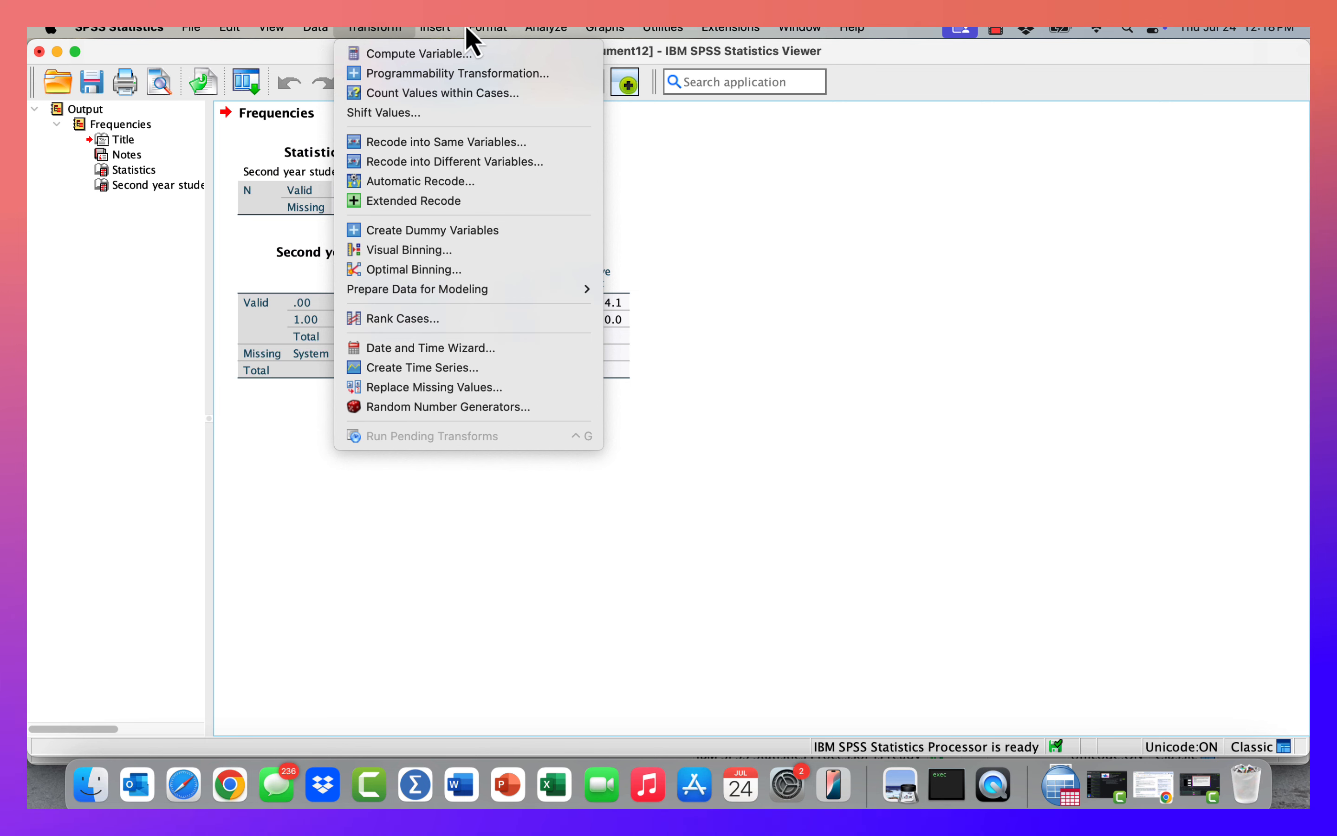
mouse_move(551, 32)
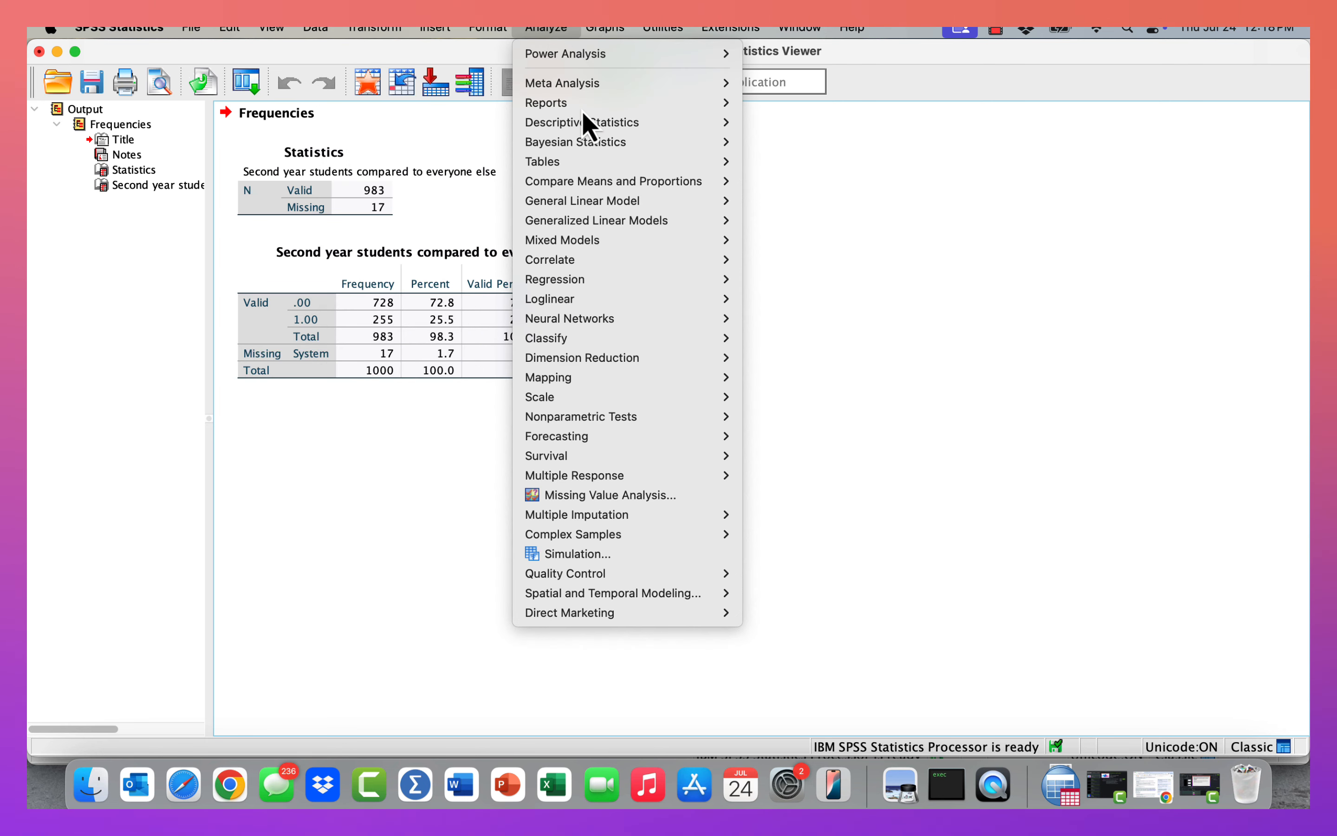
mouse_move(582, 123)
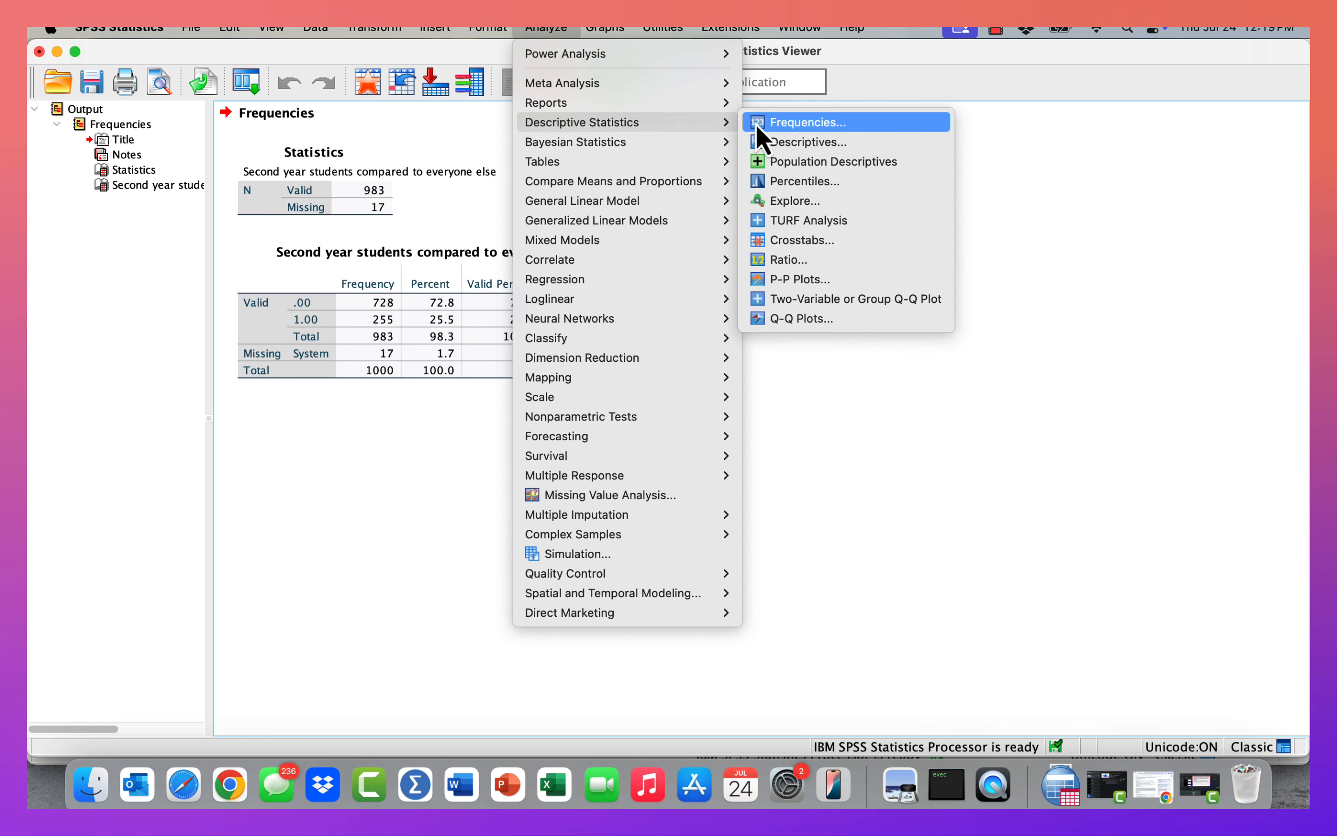
left_click(755, 122)
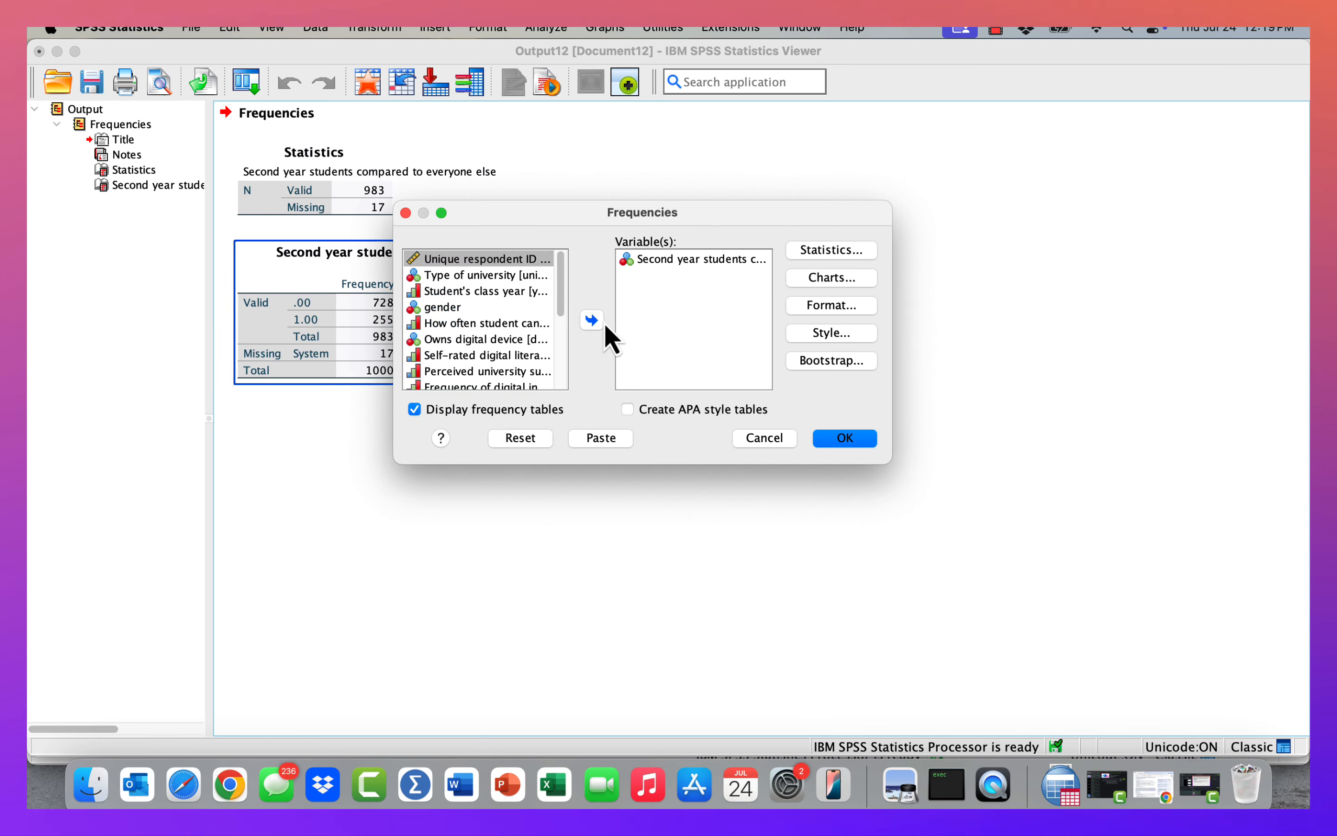
left_click(656, 268)
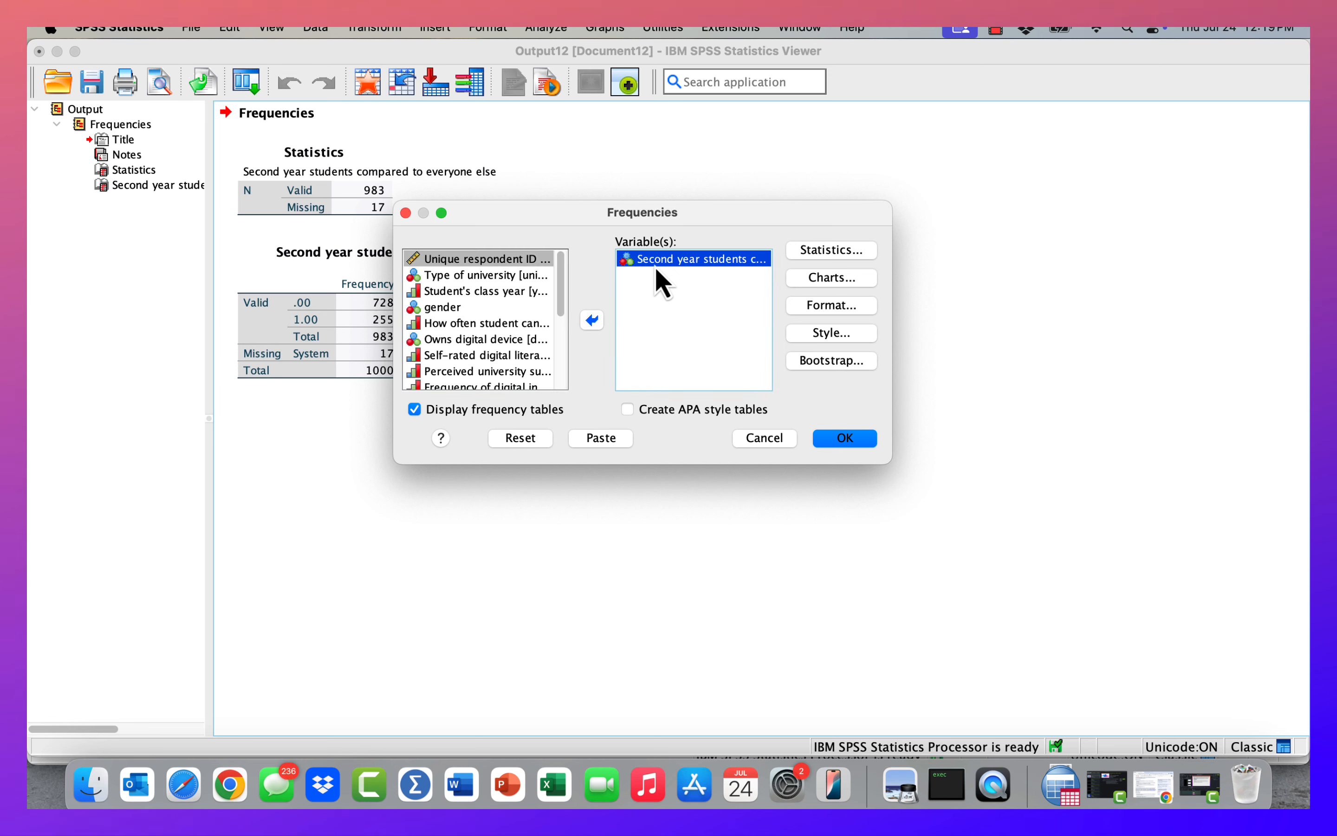
left_click(592, 320)
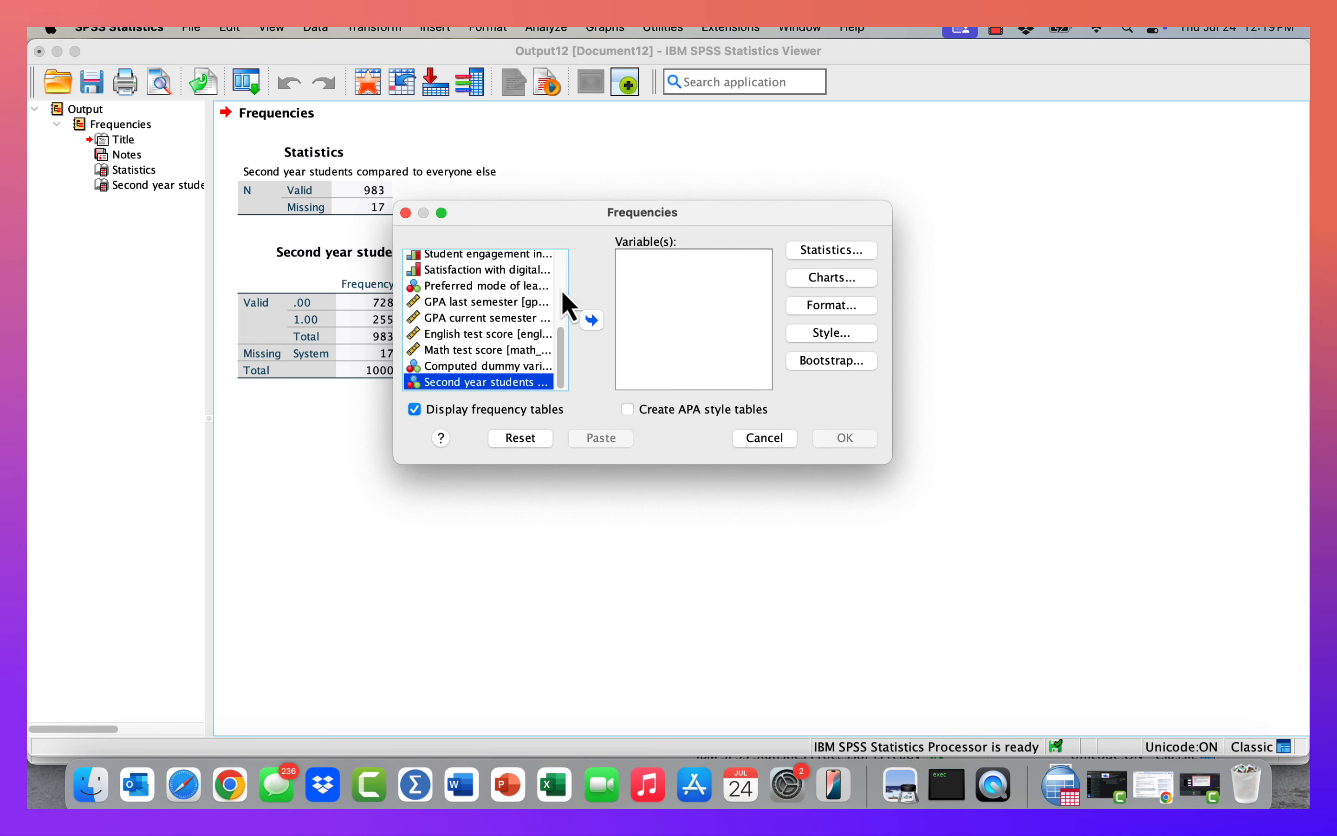
scroll(563, 290, "up", 5)
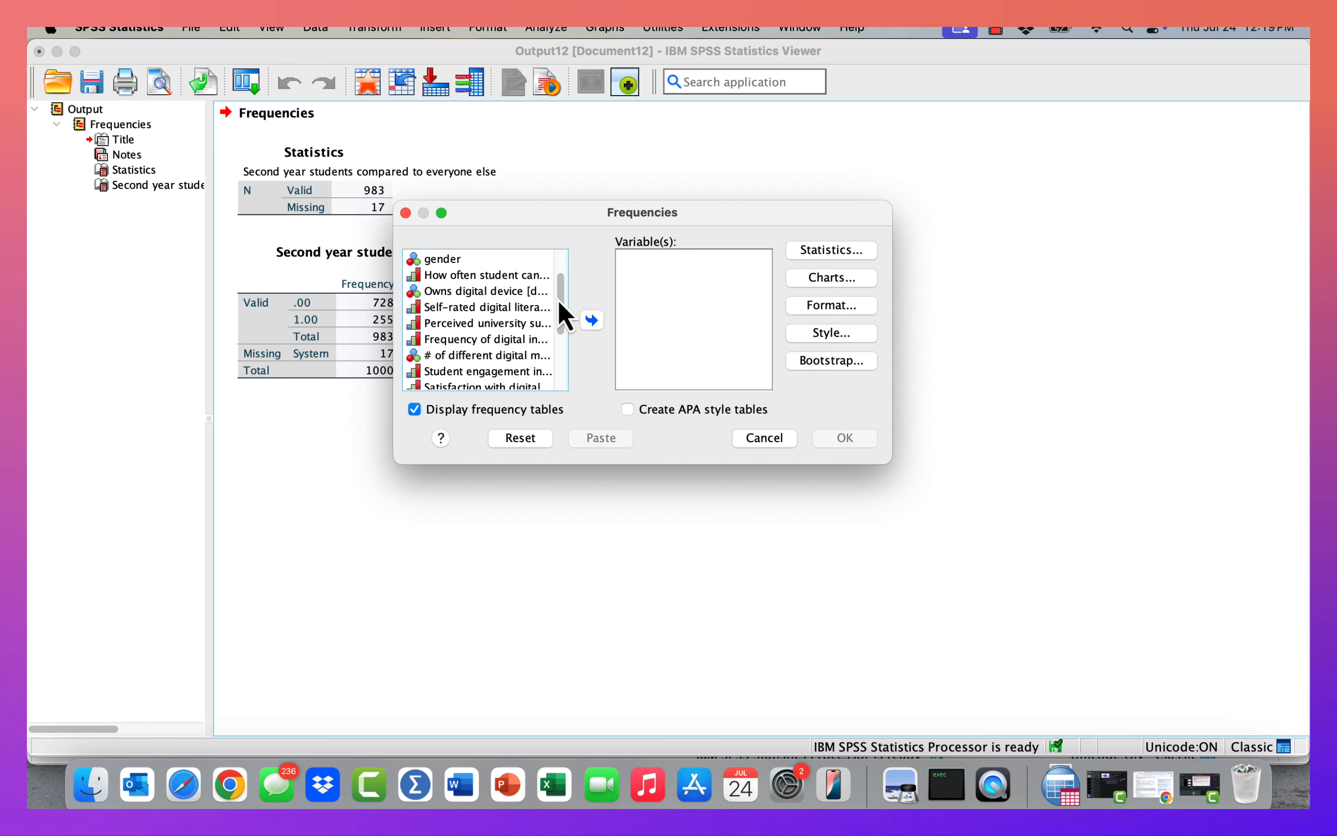
scroll(565, 269, "up", 3)
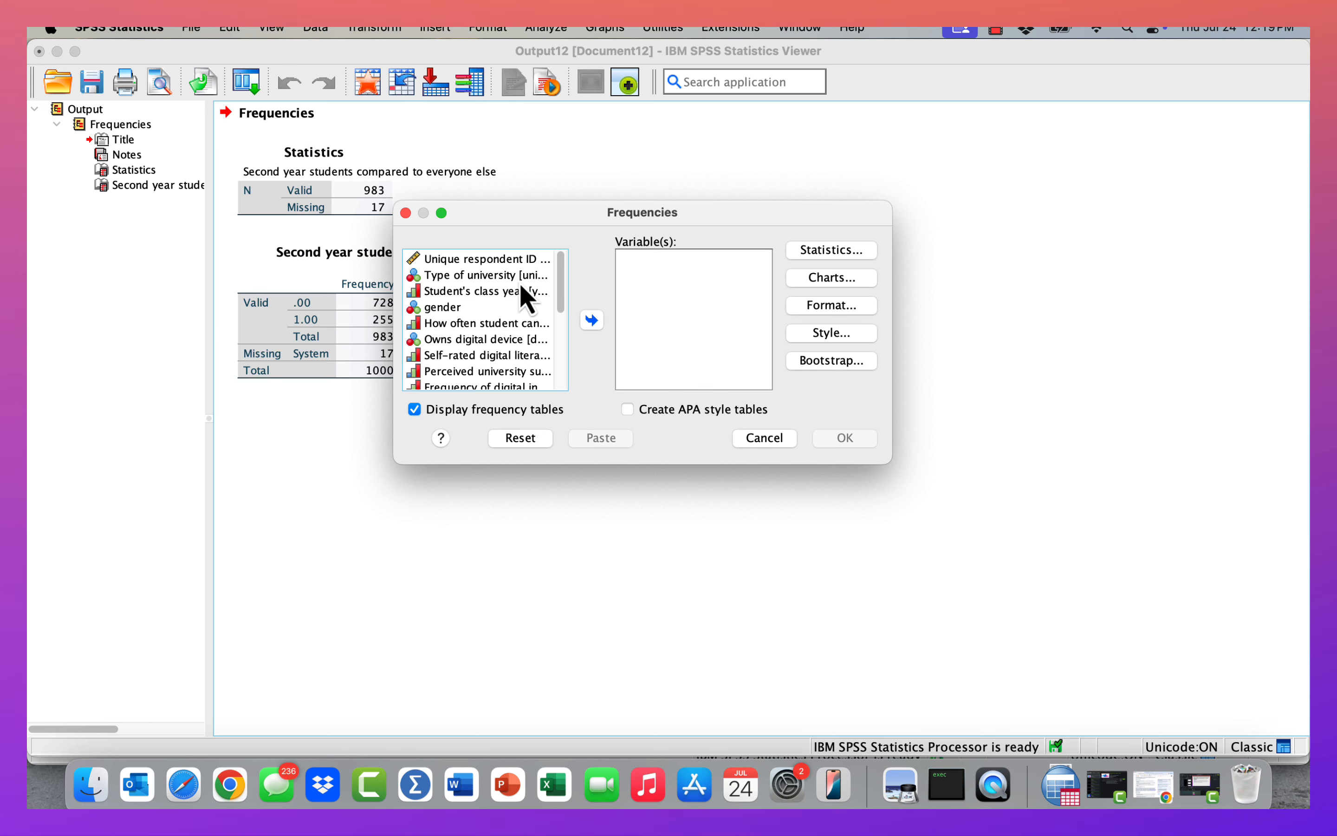
left_click(491, 292)
left_click(594, 319)
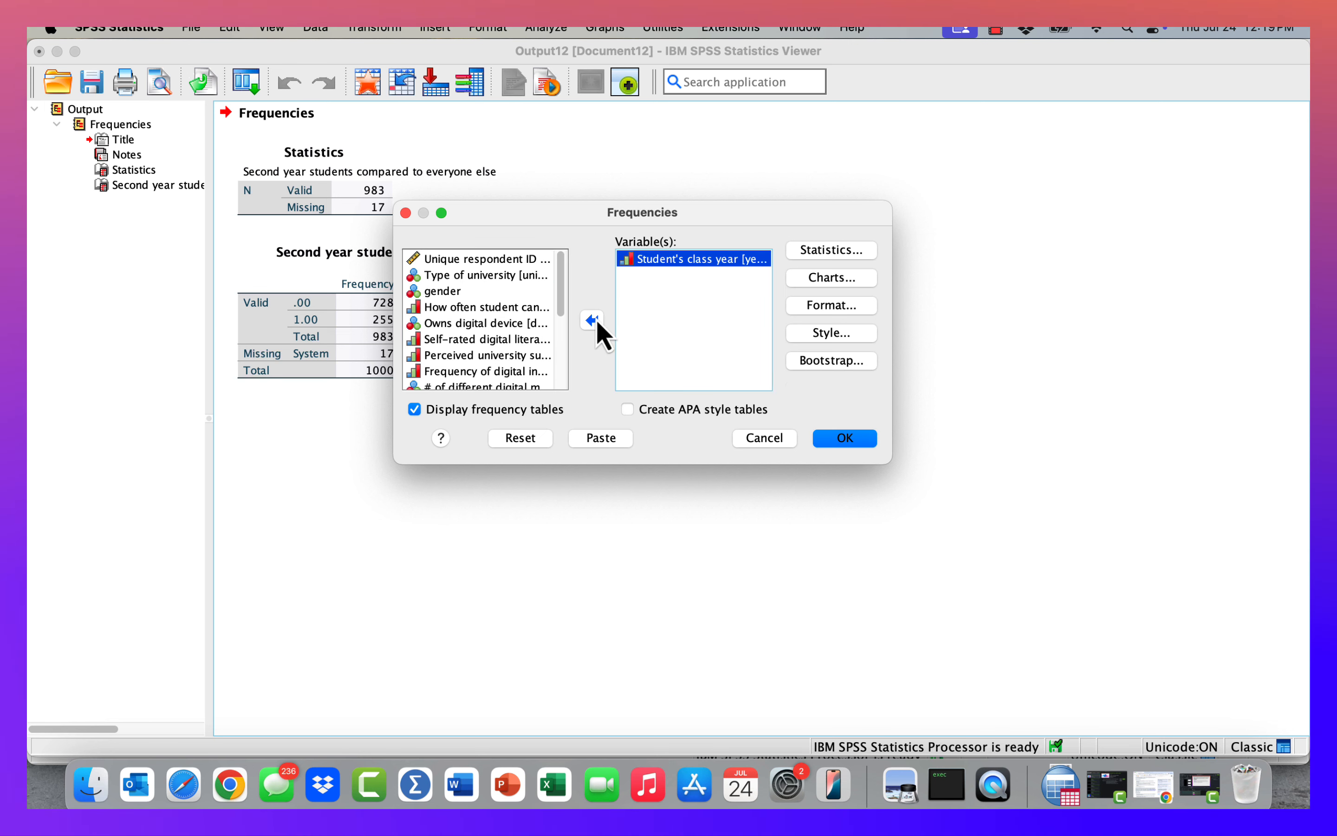
left_click(849, 440)
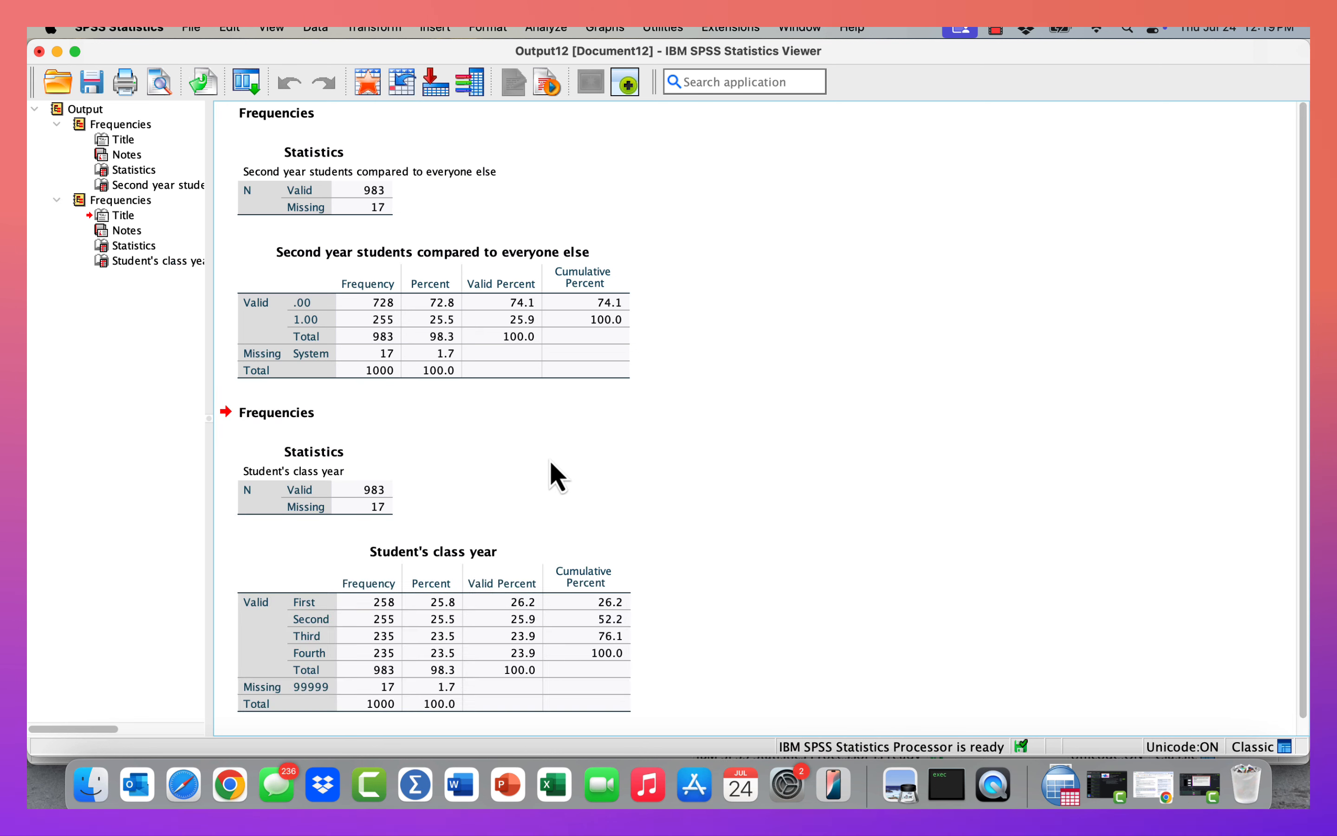
Return to the data editor and open the value labels of second_year_students.
left_click(388, 621)
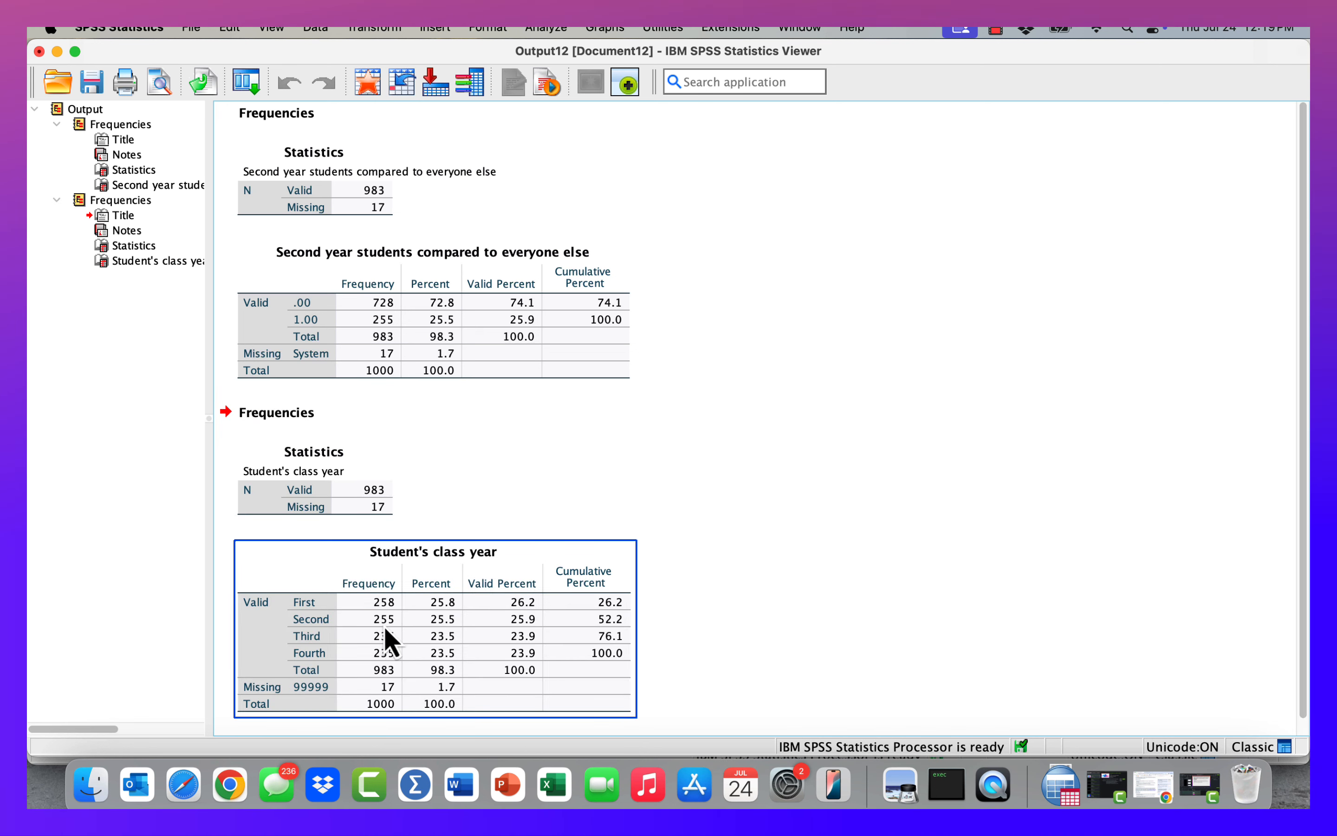
left_click(383, 330)
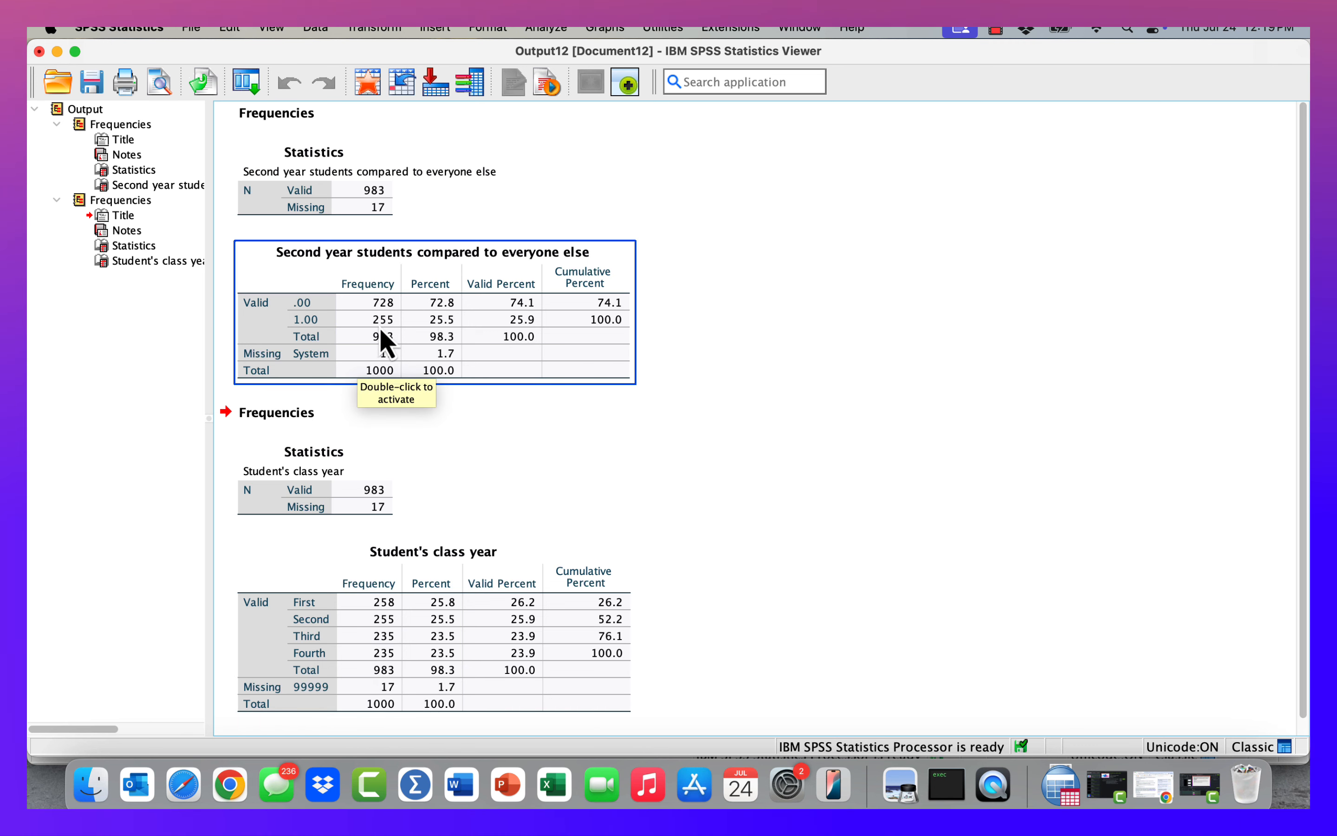
left_click(391, 487)
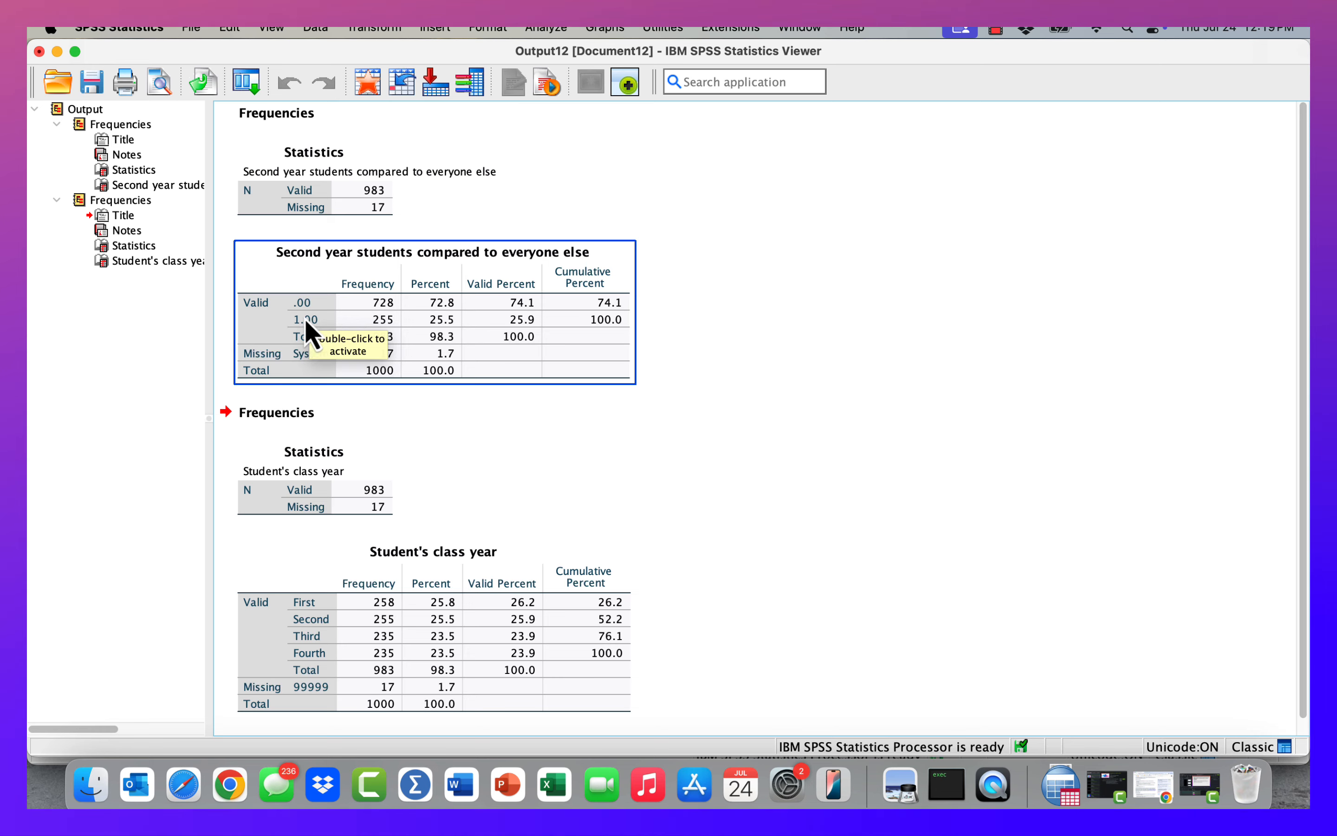
left_click(58, 52)
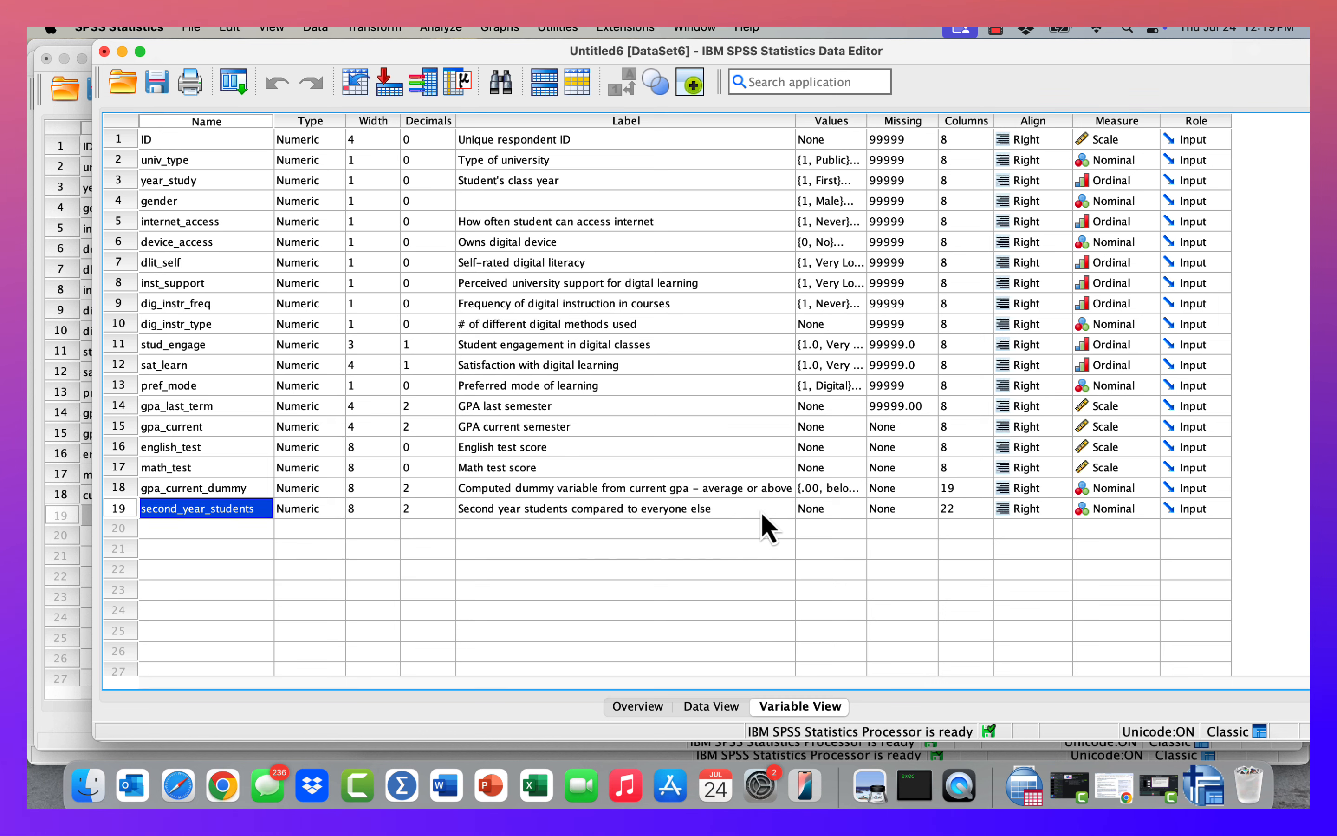
left_click(857, 509)
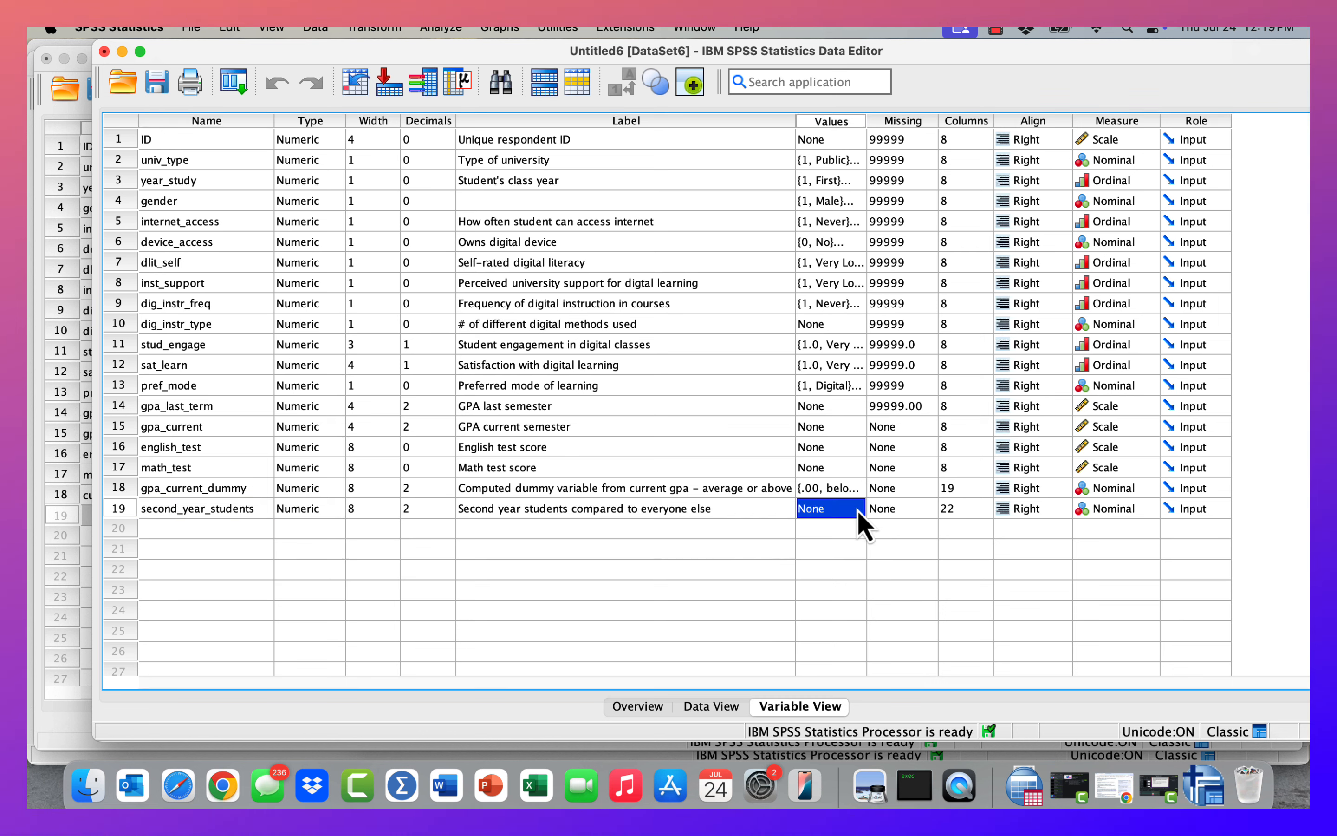